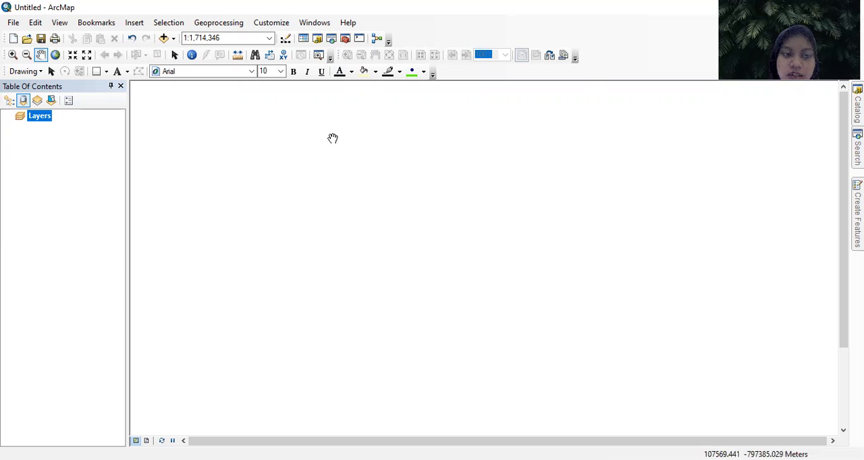
- Add the Landsat rasters ending in B4.TIF and B5.TIF from the FILE CITRA SATELIT folder to the map
left_click(165, 38)
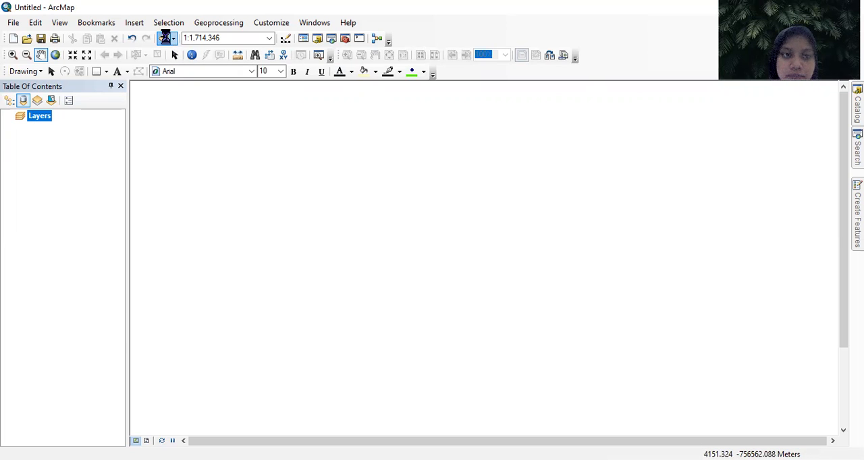
left_click(389, 158)
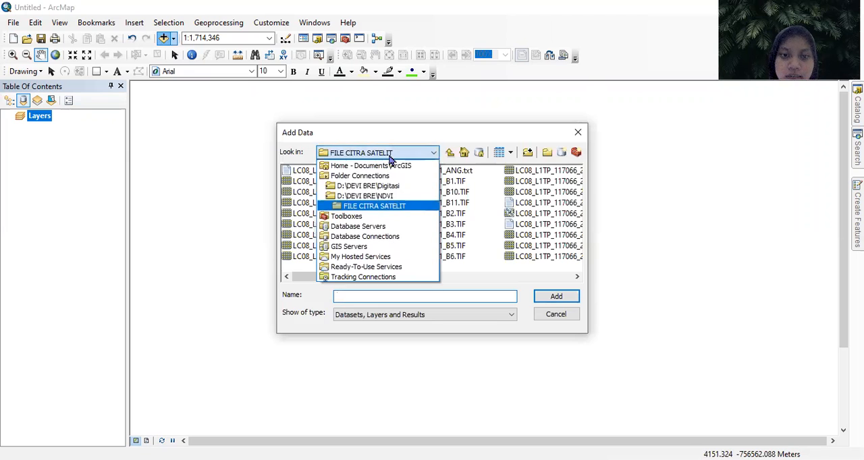
left_click(414, 198)
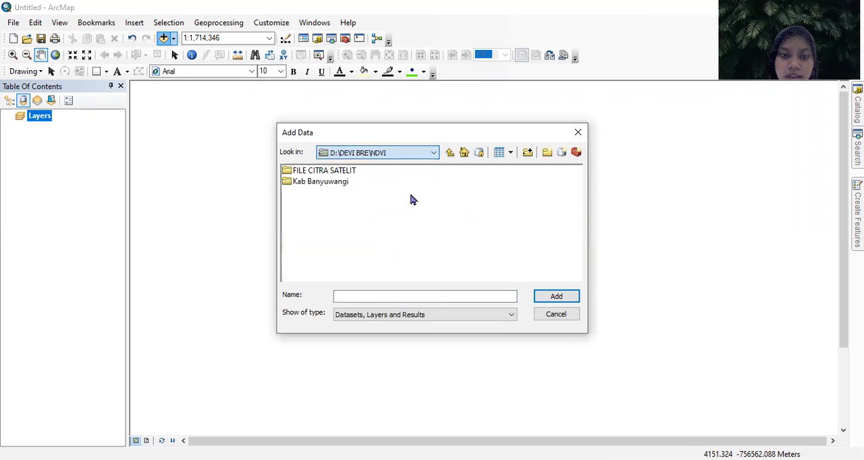
left_click(331, 174)
double_click(331, 174)
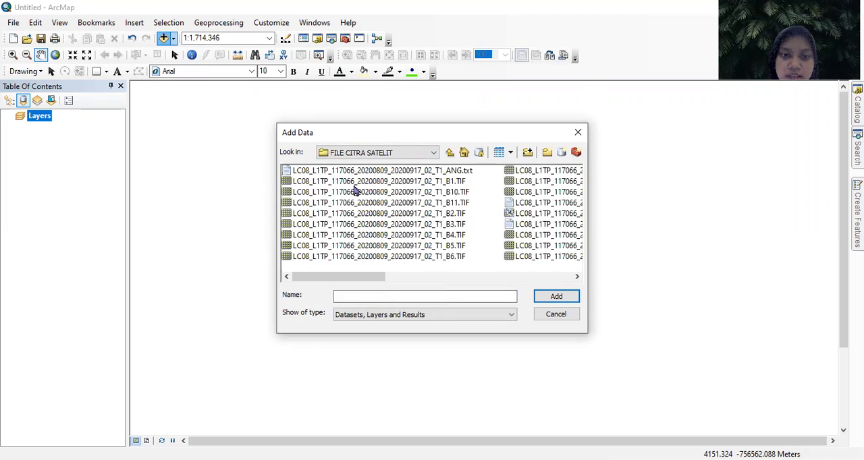
mouse_move(370, 277)
left_mouse_down()
mouse_move(495, 289)
mouse_move(466, 280)
mouse_move(381, 281)
left_mouse_up()
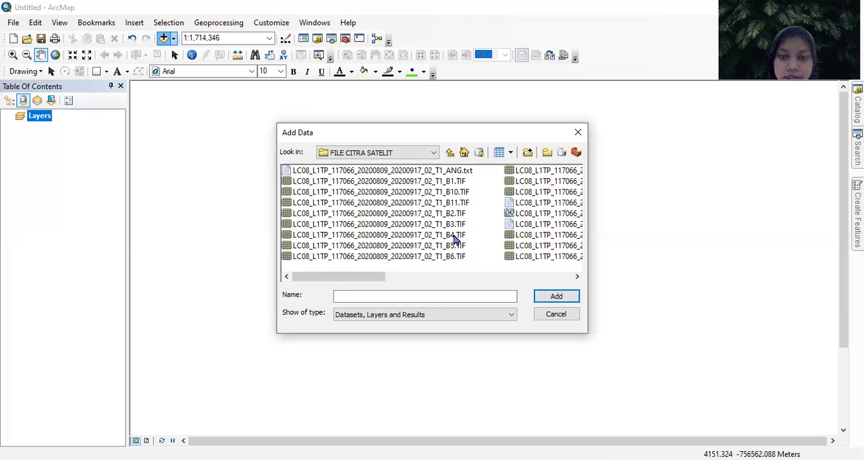
left_click(456, 239)
left_click(456, 247, "ctrl")
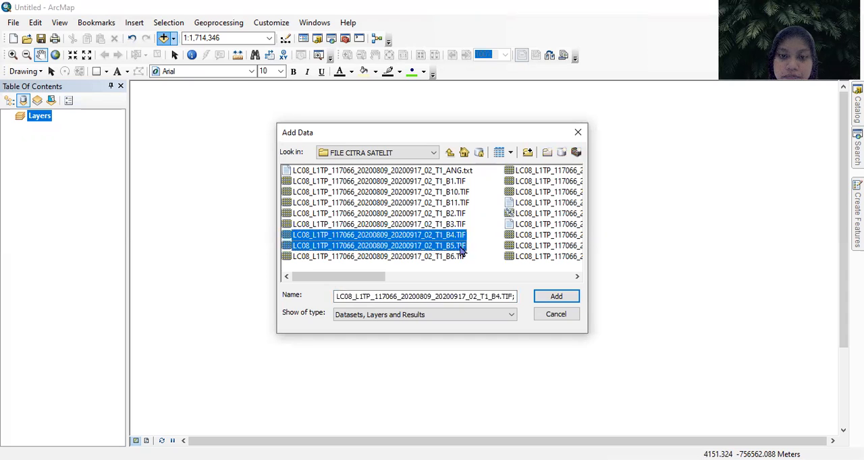
left_click(558, 298)
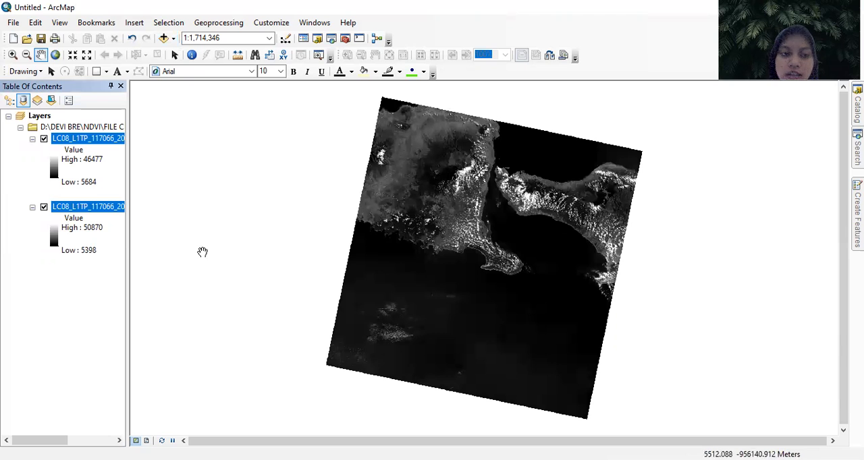
- Open the Raster Calculator from the Map Algebra toolset of the Spatial Analyst Tools
mouse_move(355, 279)
left_mouse_down()
mouse_move(332, 275)
mouse_move(360, 280)
mouse_move(351, 276)
left_mouse_up()
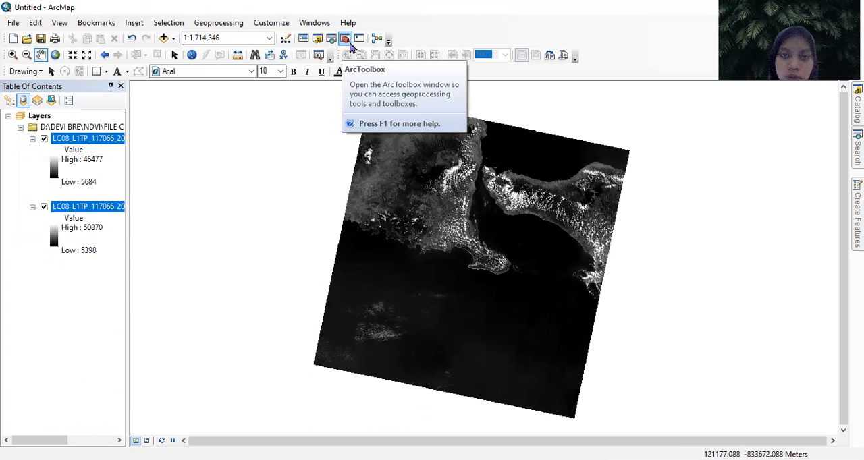
left_click(345, 39)
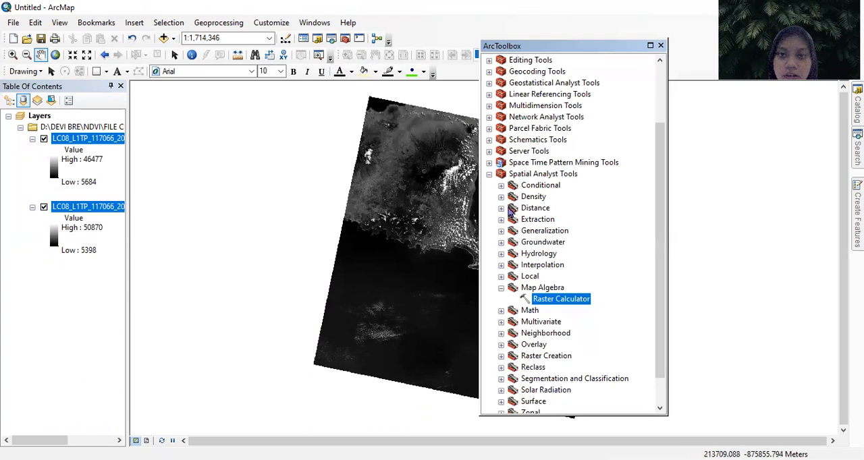
left_click(489, 174)
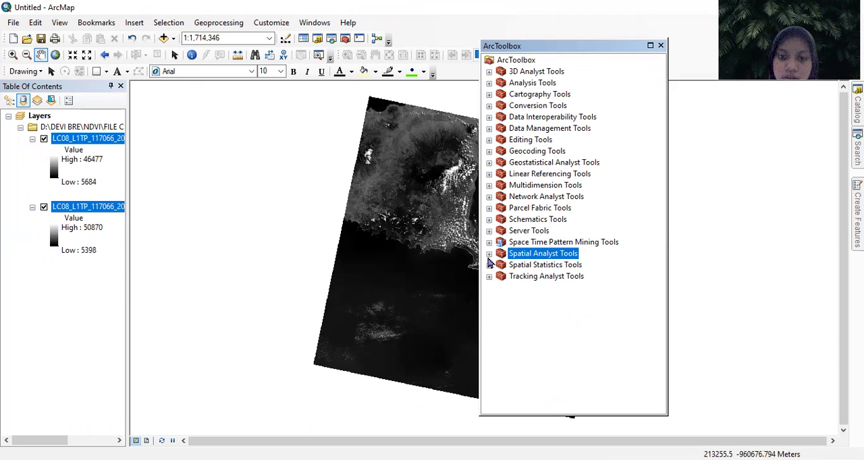
left_click(489, 253)
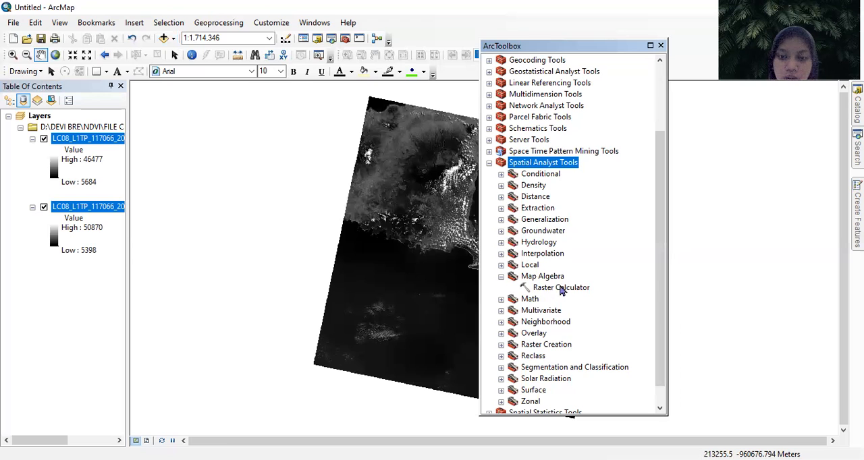
left_click(561, 288)
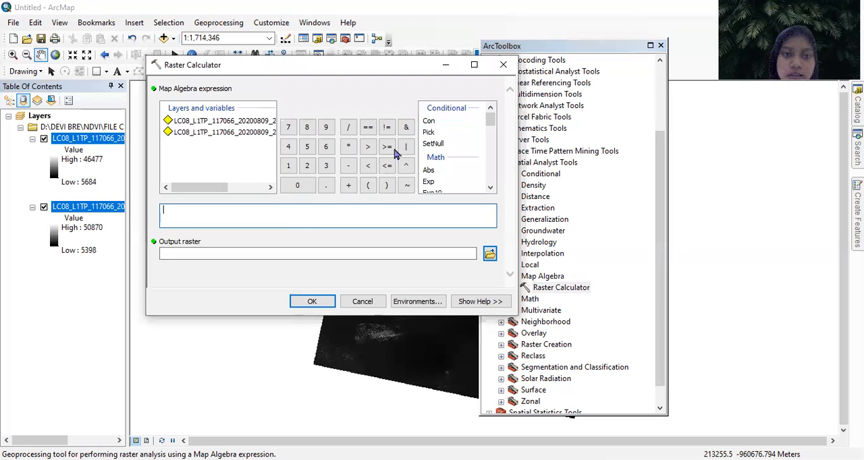
- Build the numerator of the map algebra expression as Float of the B5.TIF raster minus the B4.TIF raster
mouse_move(491, 120)
left_mouse_down()
mouse_move(495, 135)
mouse_move(493, 128)
left_mouse_up()
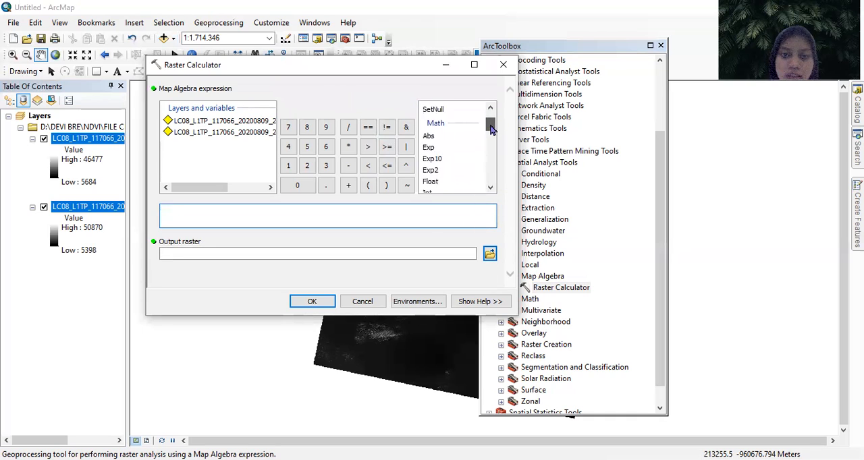
double_click(431, 181)
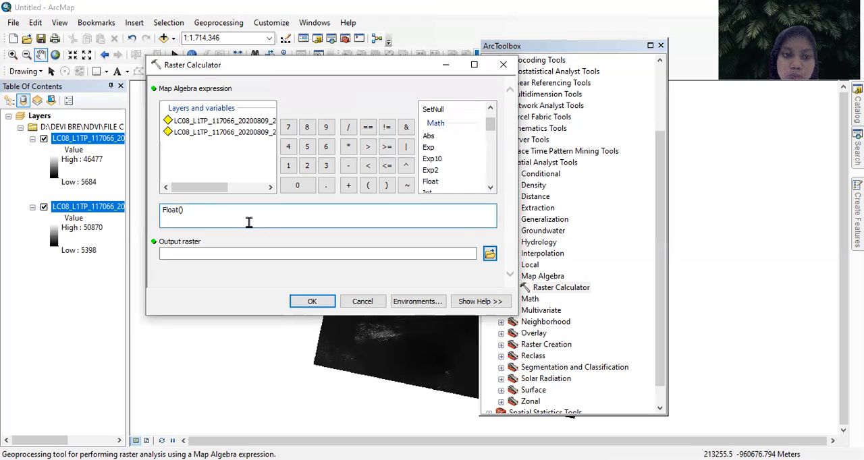
left_click_drag(199, 214, 153, 215)
left_click(182, 213)
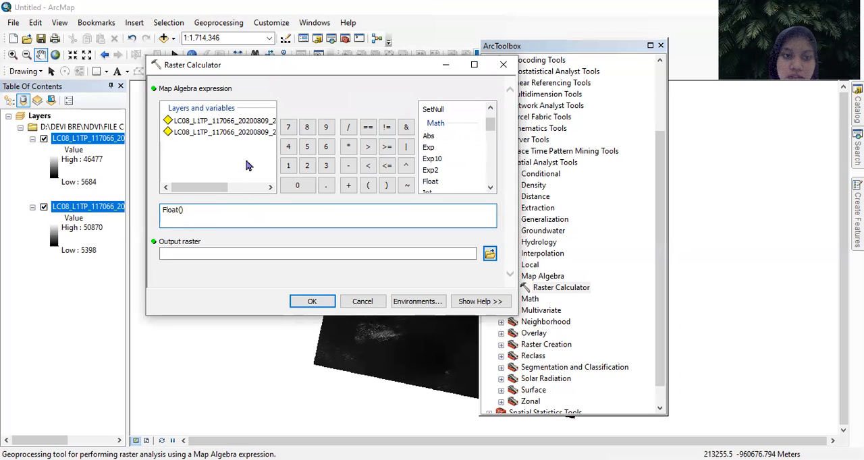
left_click_drag(220, 187, 266, 192)
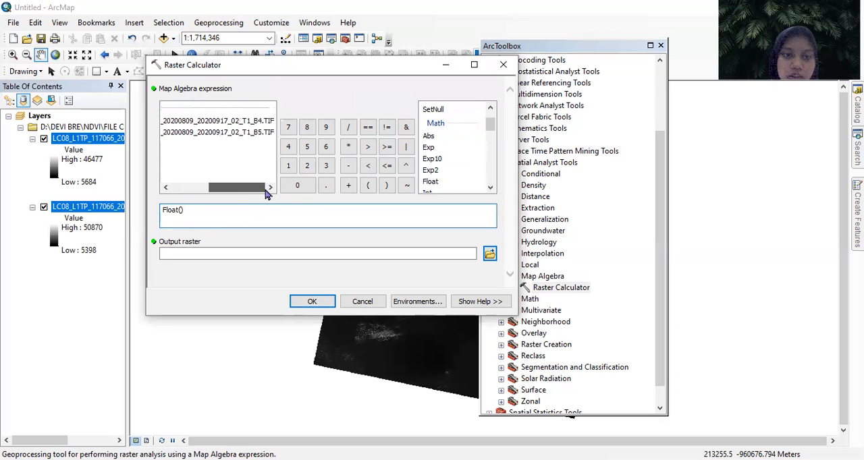
double_click(259, 133)
left_click(349, 166)
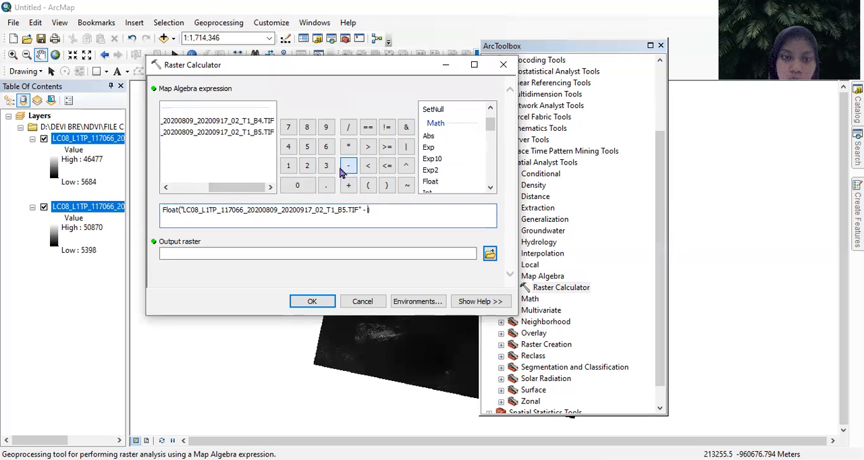
double_click(247, 123)
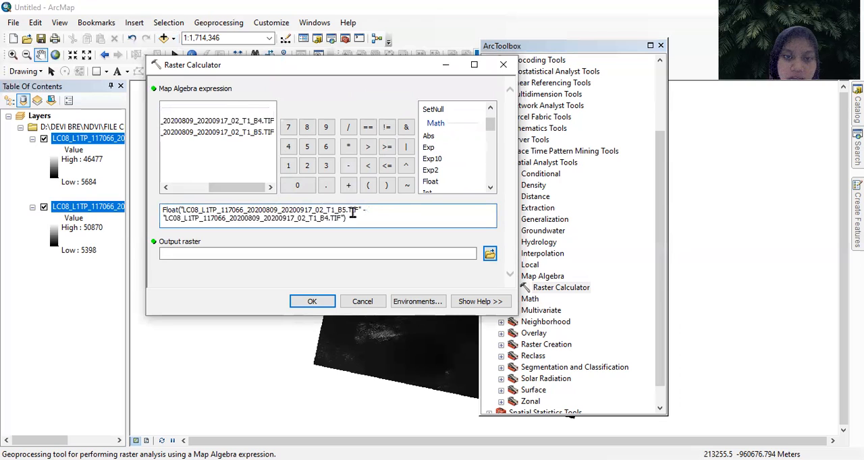
- Divide the expression by Float of the B5.TIF raster plus the B4.TIF raster
left_click(349, 126)
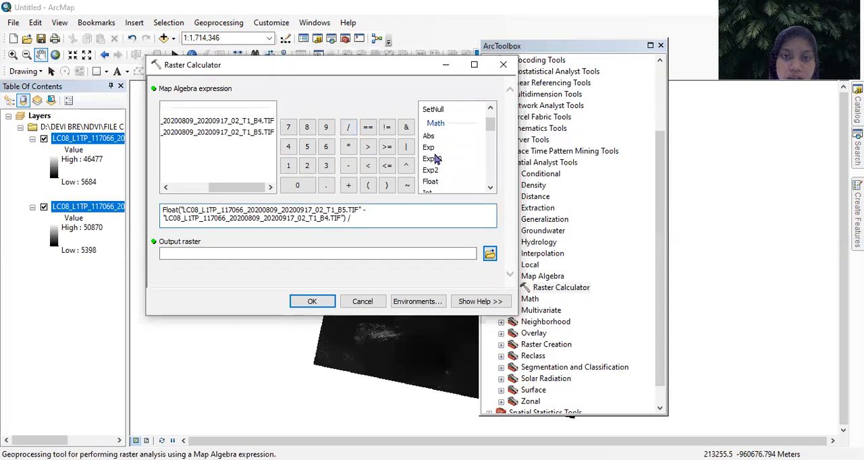
double_click(439, 182)
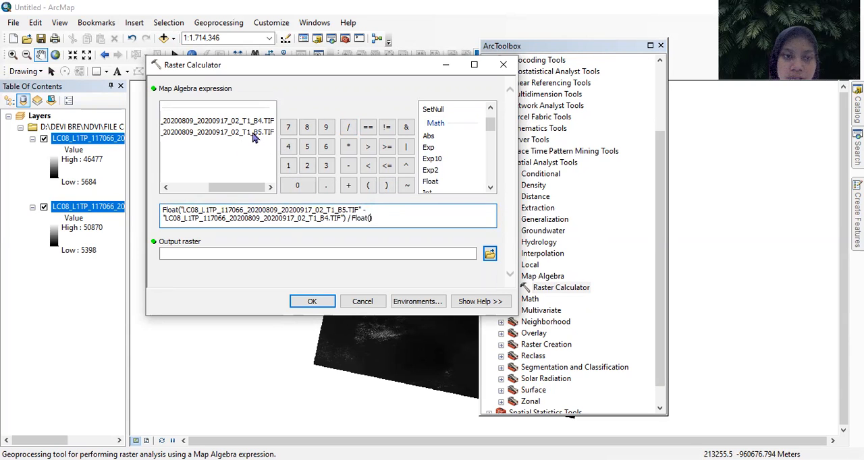
double_click(255, 134)
left_click(348, 185)
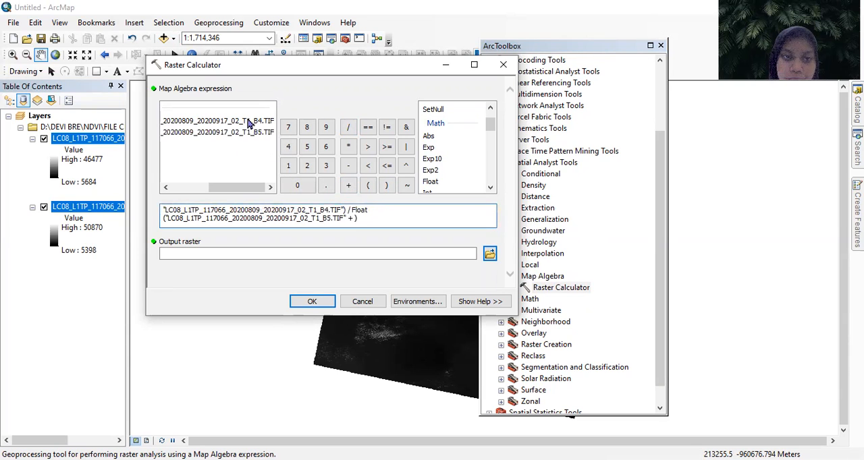
double_click(249, 121)
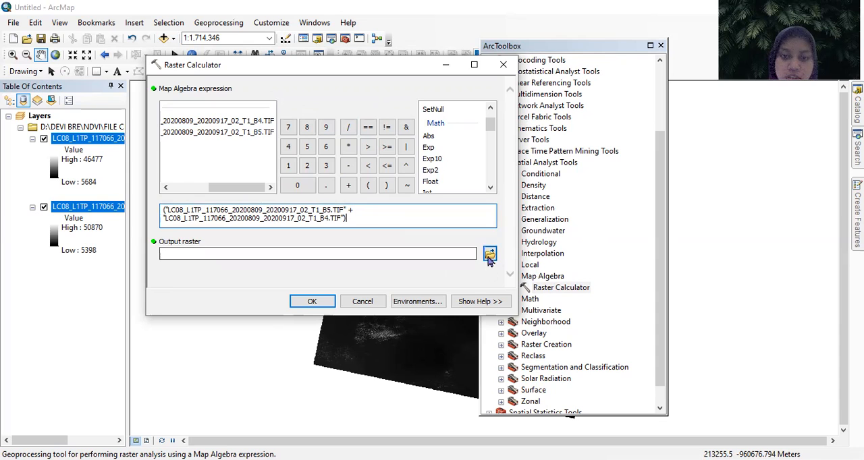
- Set the output raster to TugasNDVI.tif in the NDVI folder, run the calculation and close the toolbox window
left_click(490, 254)
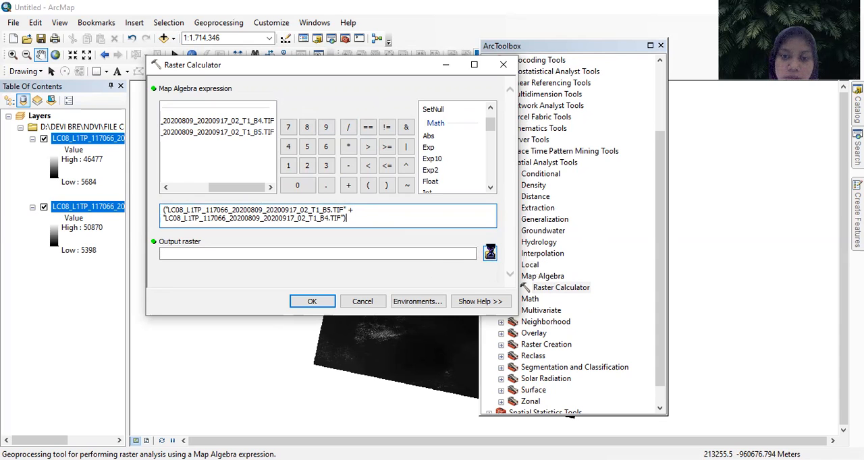
left_click(307, 112)
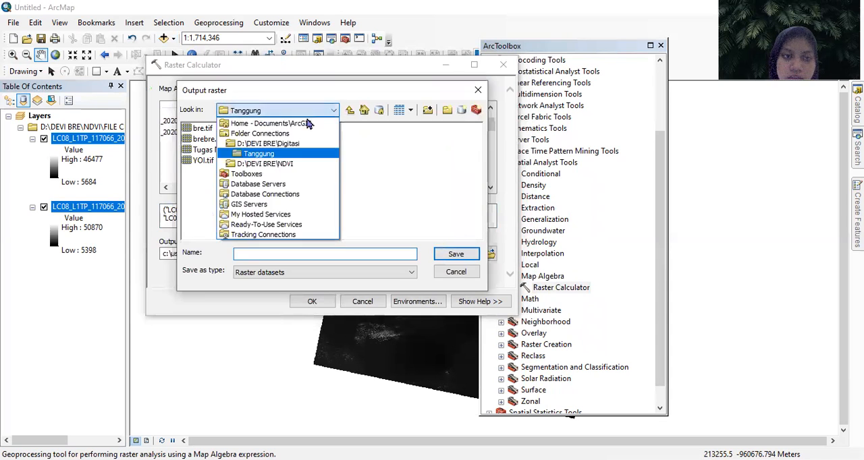
left_click(292, 162)
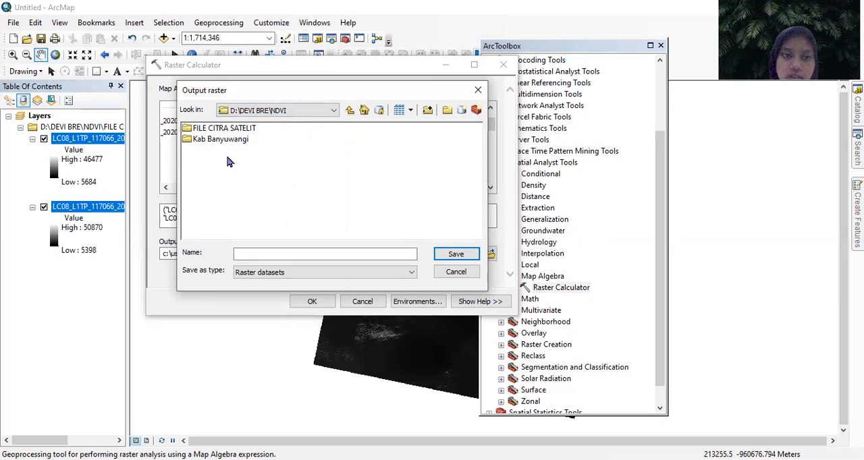
left_click(343, 253)
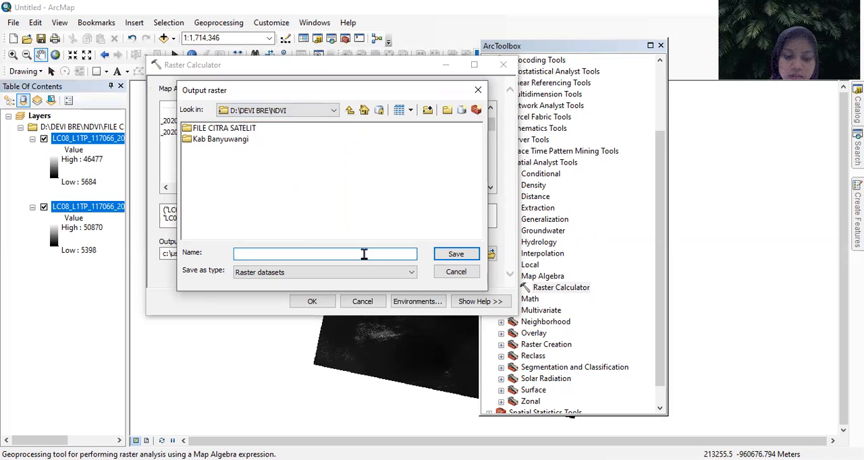
type("TugasNDVI.tif")
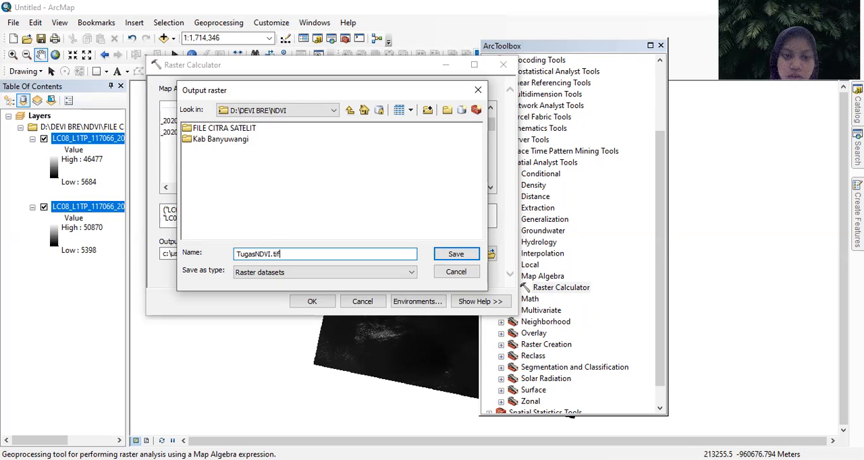
double_click(275, 254)
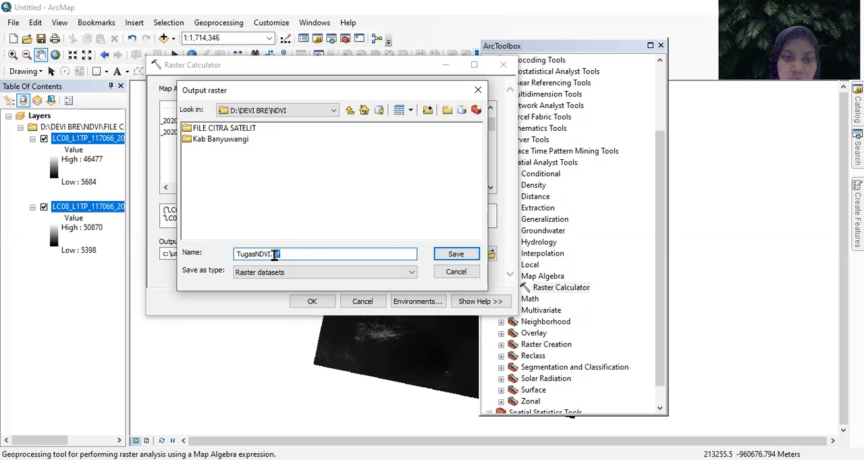
left_click(290, 255)
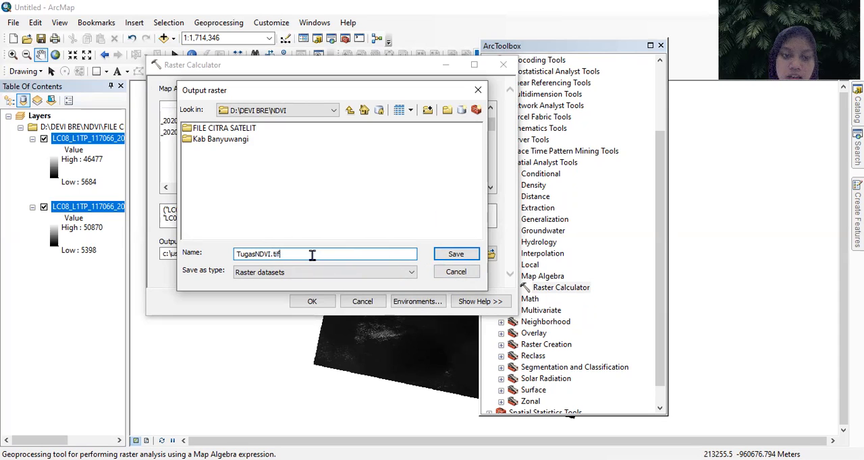
double_click(275, 255)
left_click(317, 255)
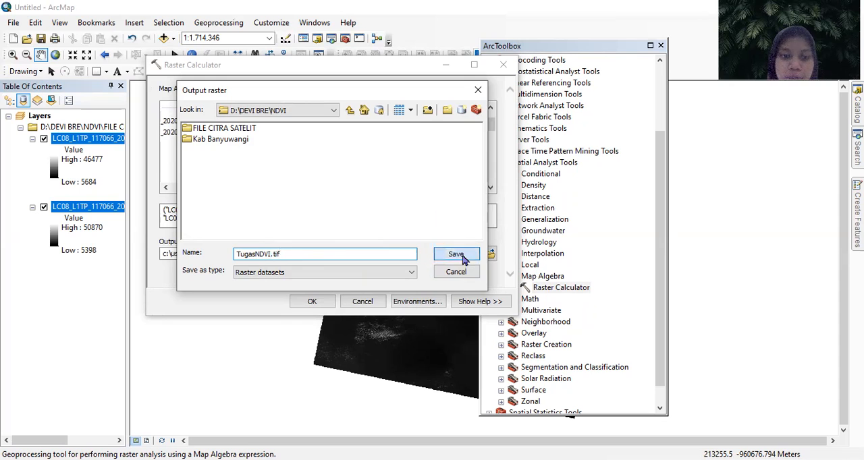
left_click(456, 255)
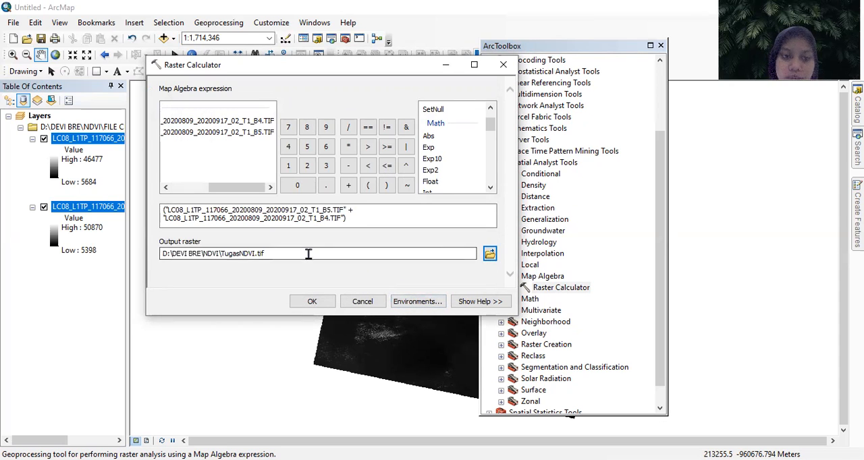
left_click(313, 302)
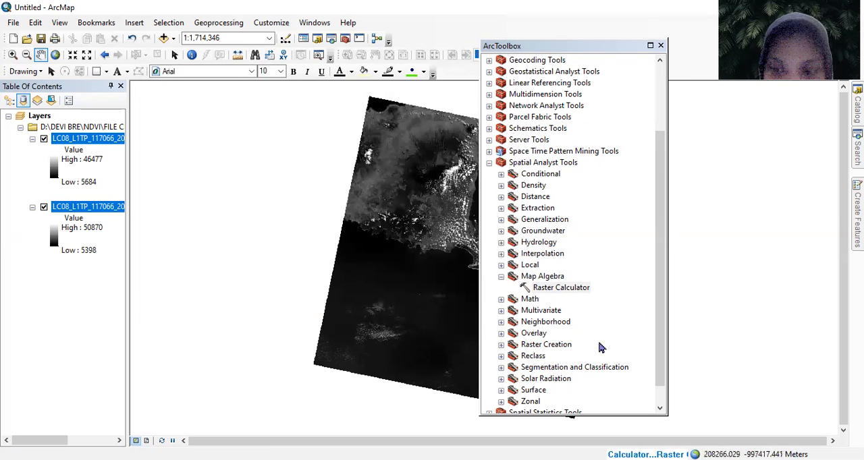
left_click(660, 46)
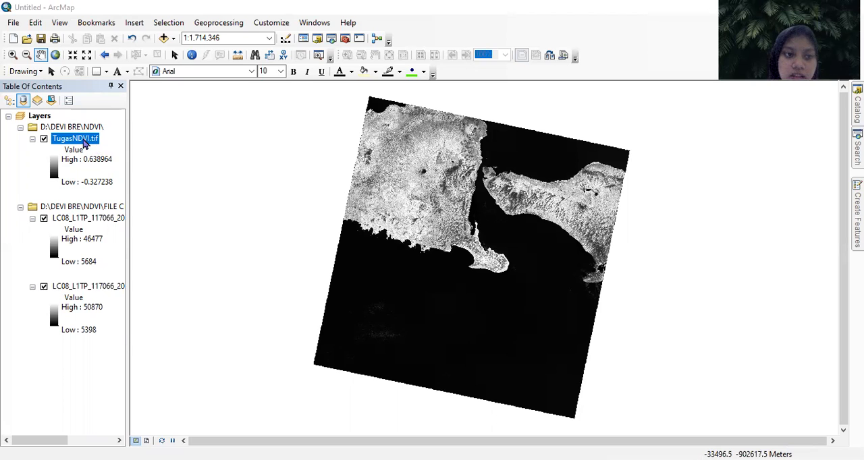
- Switch the TugasNDVI.tif layer's symbology to Classified with 5 classes
right_click(86, 143)
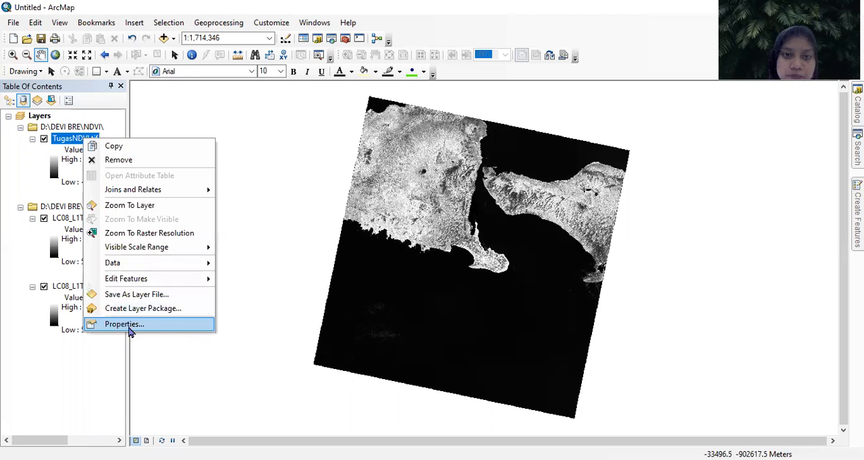
left_click(148, 325)
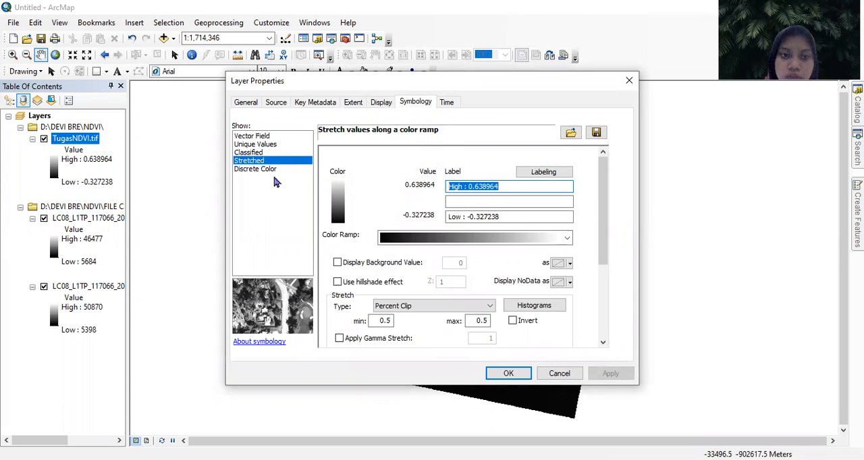
left_click(260, 154)
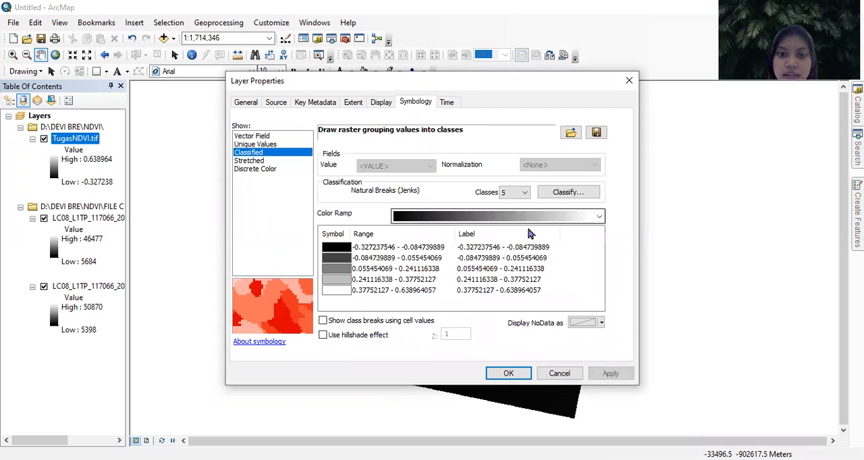
left_click(501, 194)
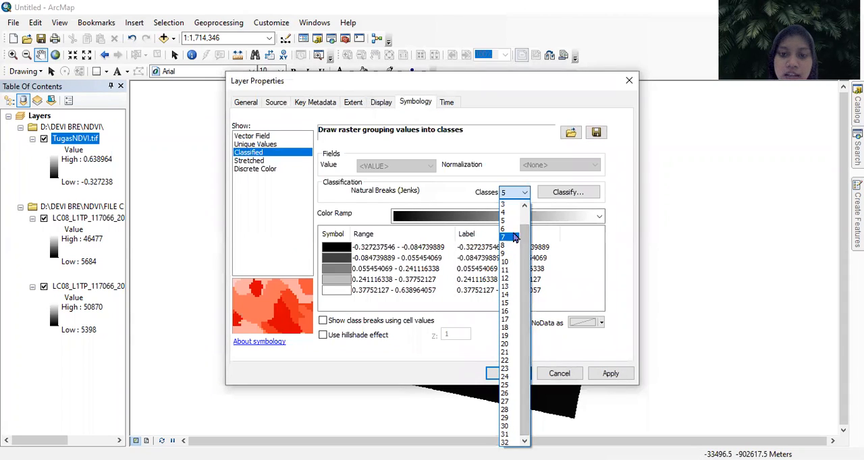
left_click(510, 222)
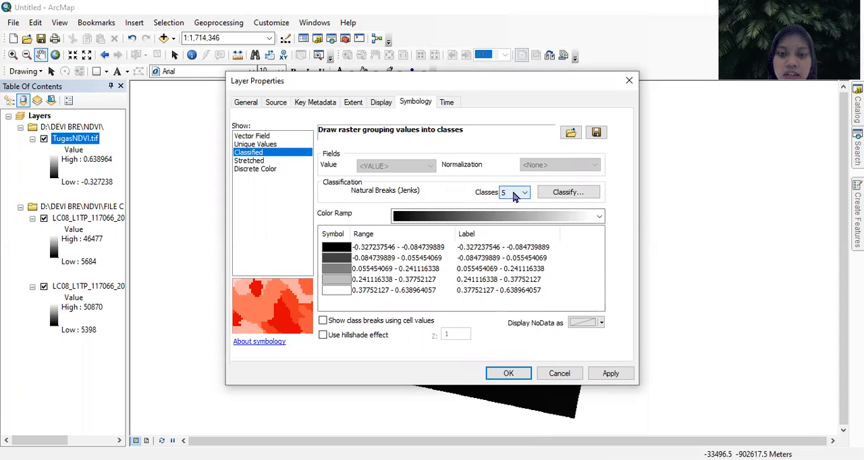
- Open the classification settings of the NDVI layer and set the first break value to 0.03
left_click(585, 195)
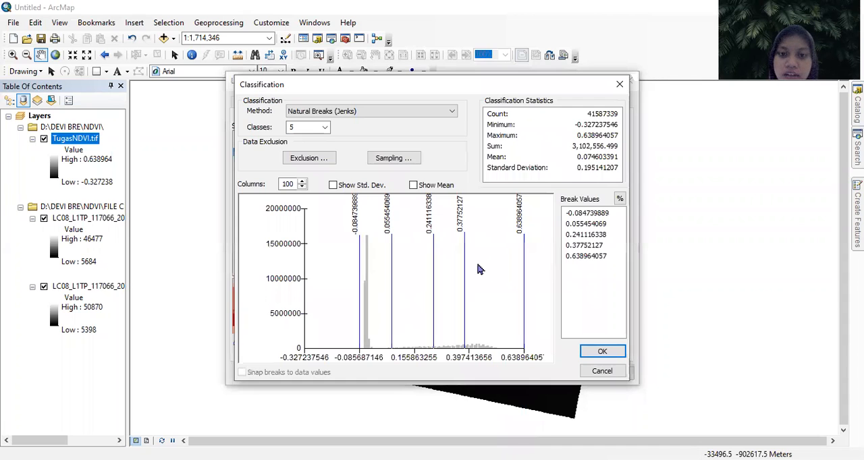
left_click(590, 213)
left_click(591, 223)
left_click(591, 224)
left_click(585, 245)
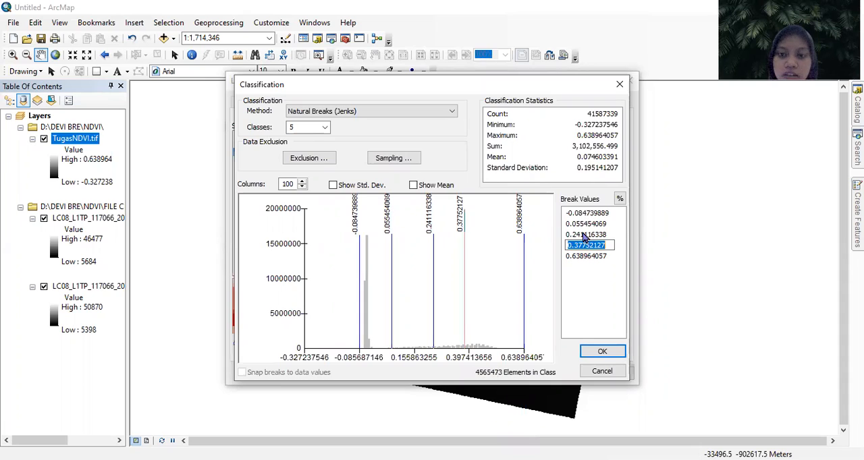
left_click(591, 256)
left_click(592, 259)
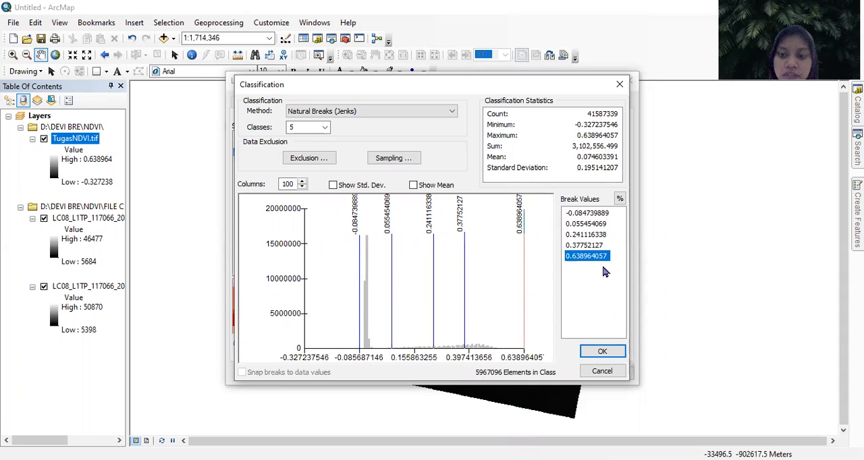
left_click(591, 213)
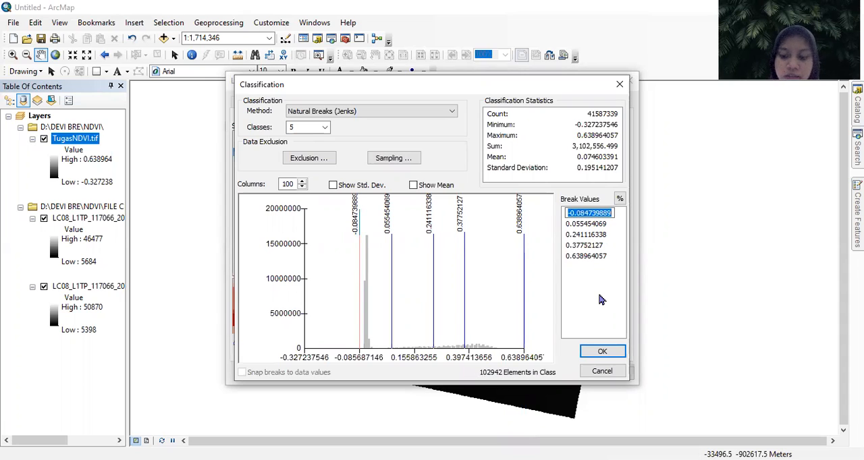
type("0")
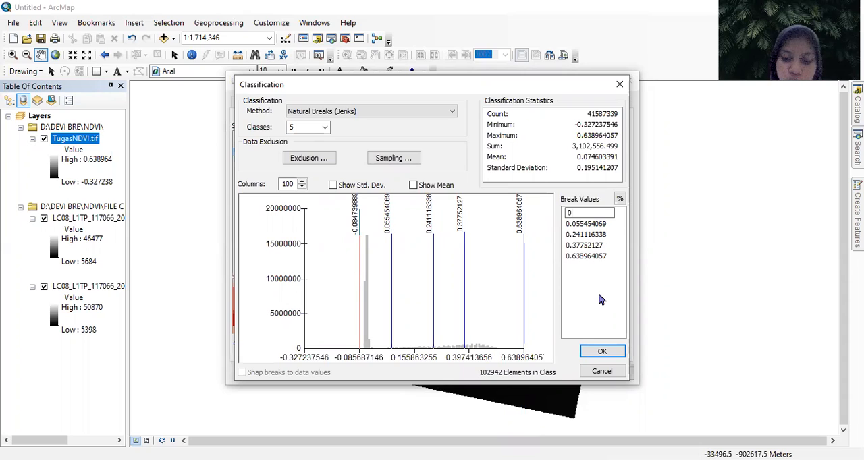
type(".03")
key("Return")
- Set the second break value to 0.15 and the third to 0.25
left_click(594, 224)
type("0.15")
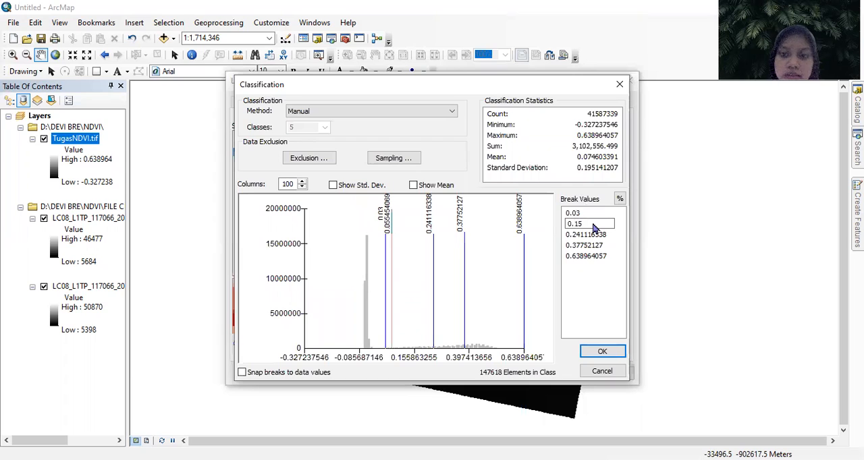
key("Return")
left_click(595, 235)
type("0.2")
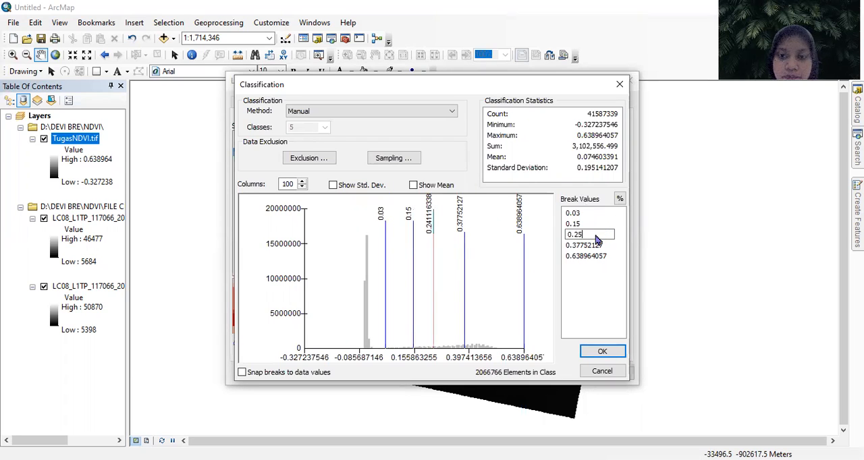
type("5")
key("Return")
- Set the fourth break value to 0.35 and the last to 1, and accept the classification
left_click(597, 246)
type("0.")
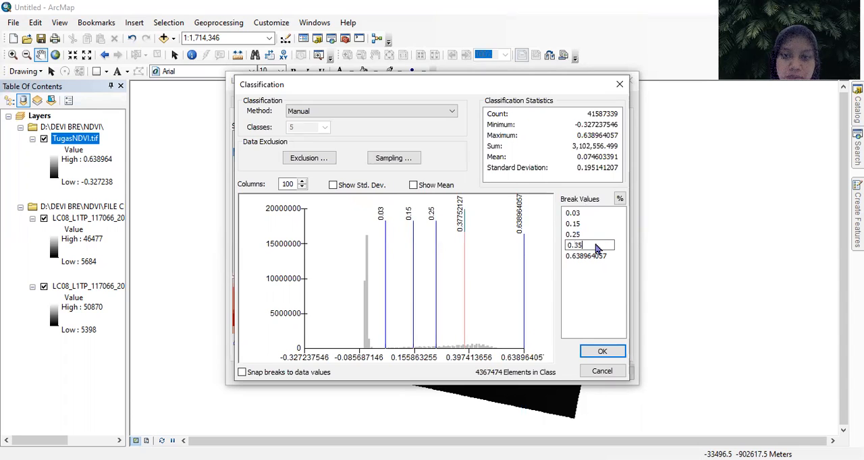
key("Return")
left_click(598, 256)
type("1")
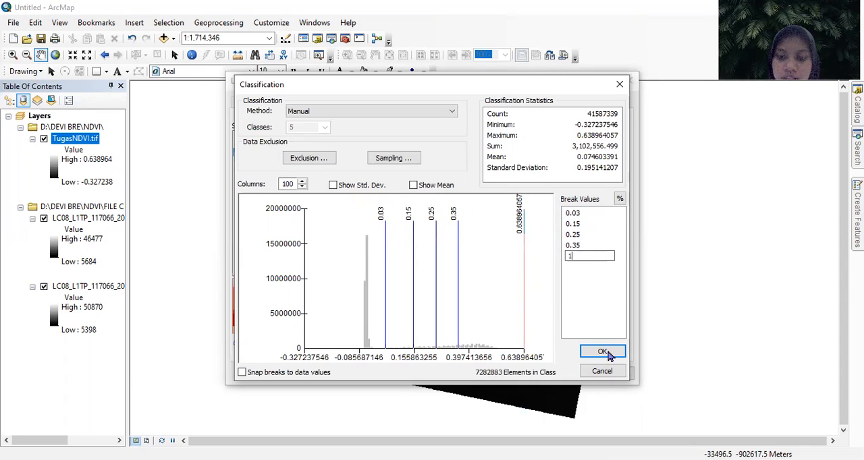
left_click(602, 352)
left_click(605, 352)
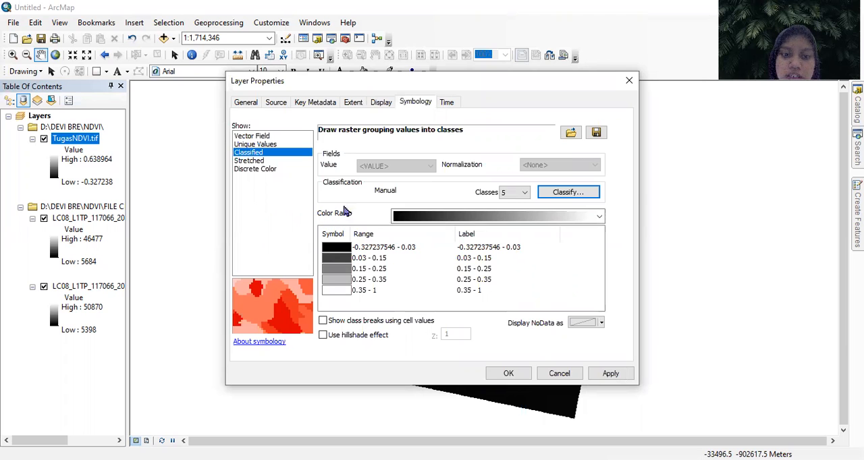
- Apply the green-yellow-red color ramp to the NDVI classes
left_click(439, 218)
left_click_drag(601, 124, 595, 296)
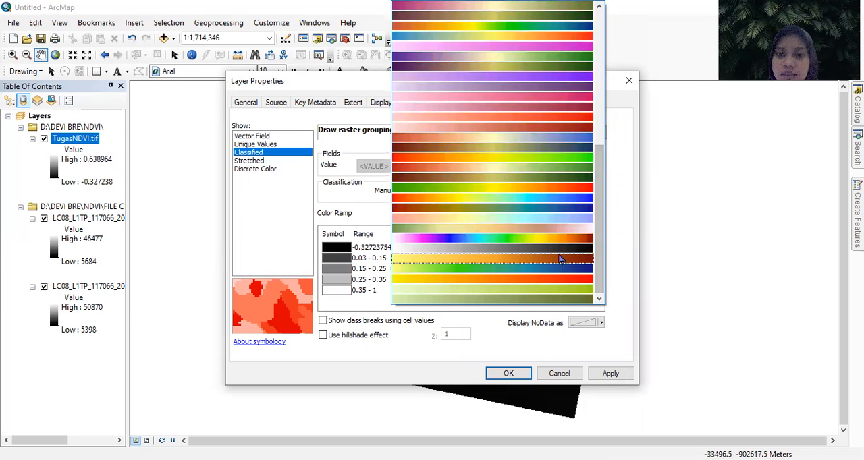
left_click(566, 195)
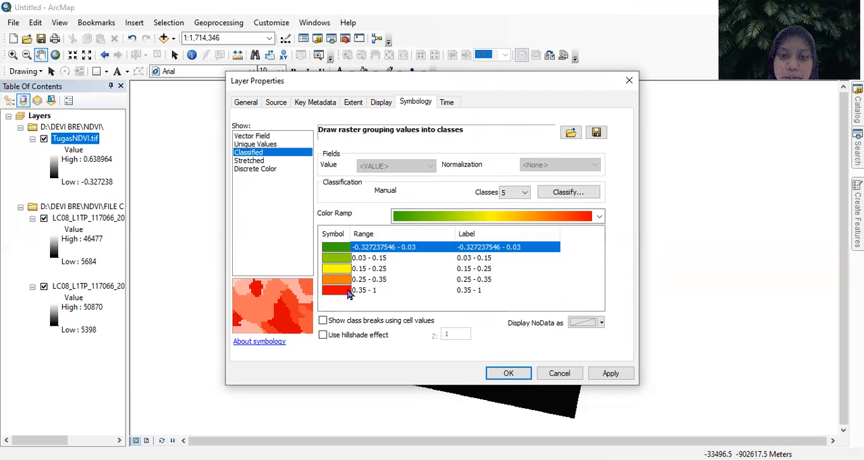
- Label the lowest NDVI class, ending at 0.03, as Sangat Rendah
left_click(496, 280)
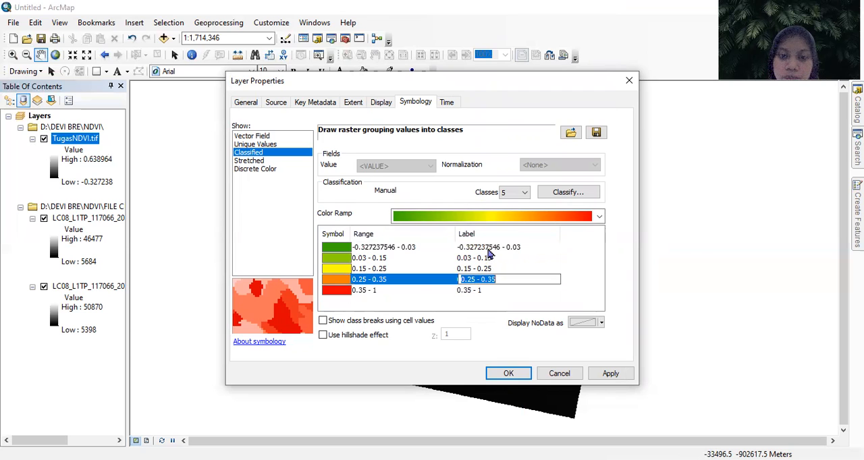
left_click(525, 250)
left_click(525, 249)
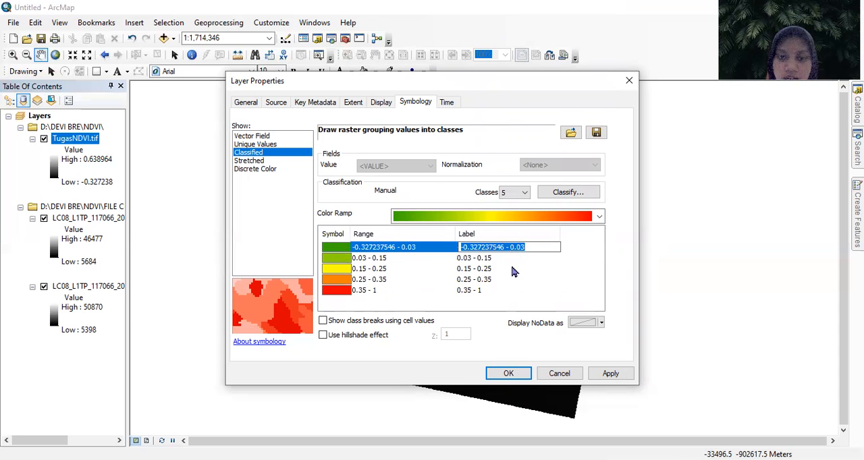
left_click(504, 280)
left_click(521, 248)
type("Sangat Rendah")
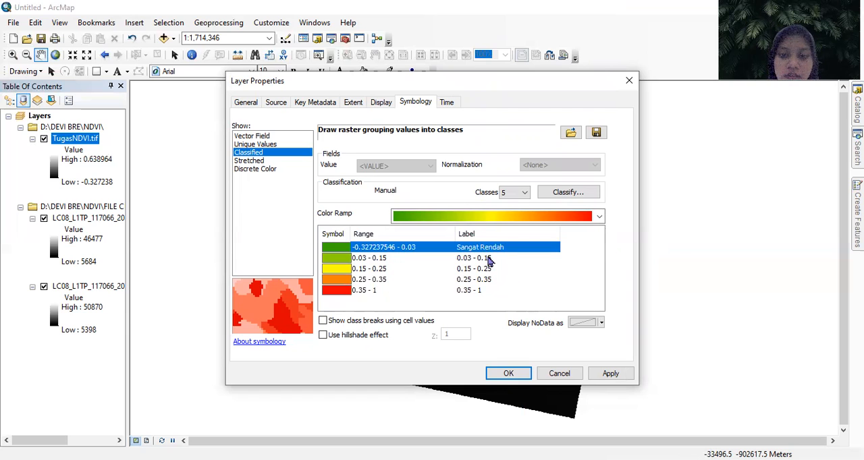
- Label the 0.03 - 0.15 class as Rendah
left_click(488, 259)
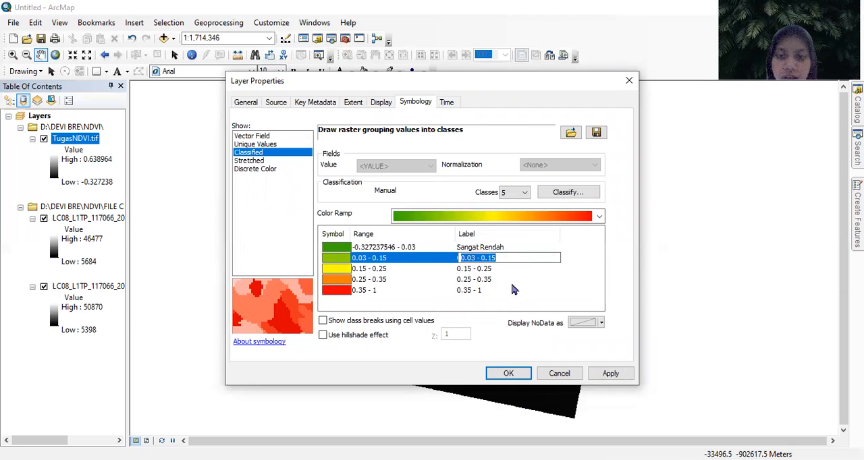
left_click(522, 272)
left_click(492, 273)
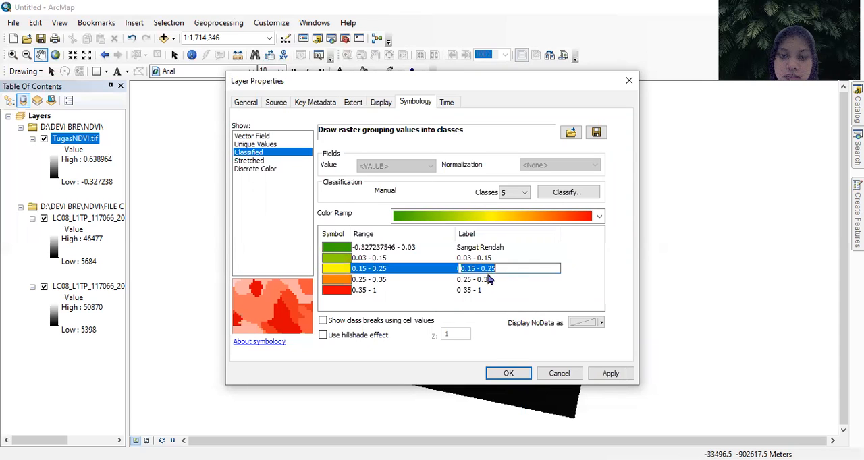
left_click(484, 291)
double_click(488, 259)
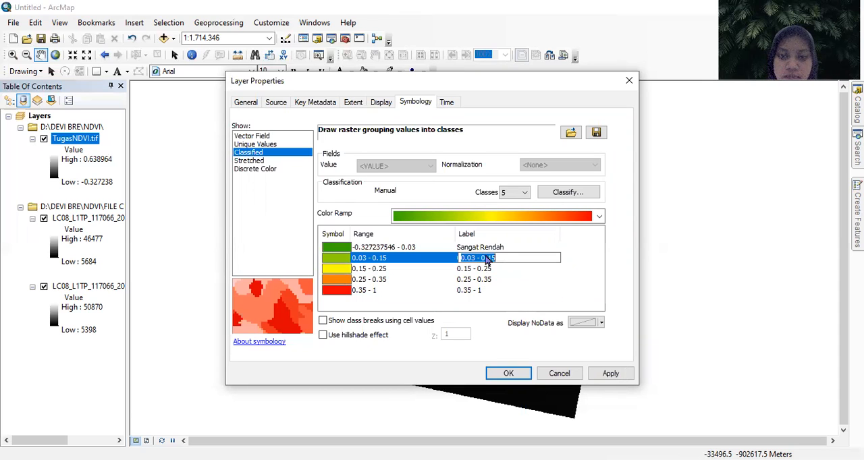
type("Re")
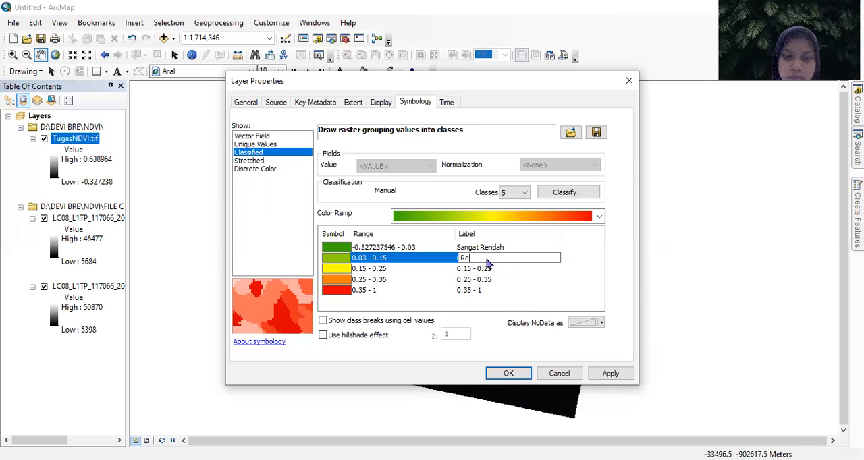
type("ndah")
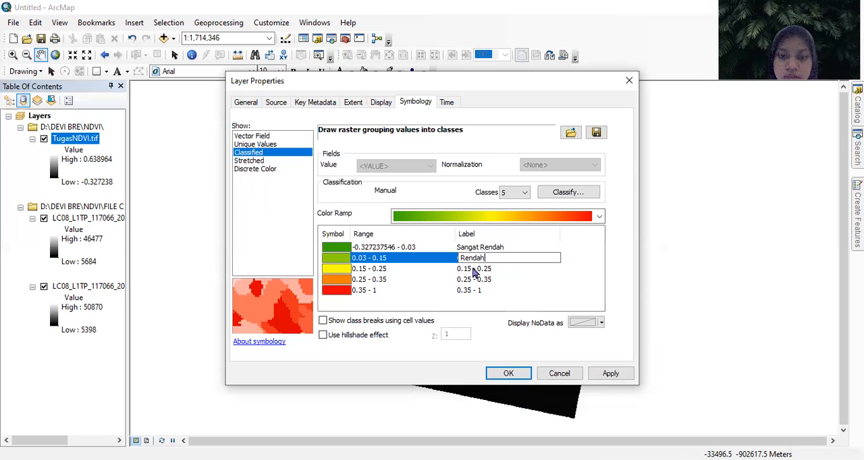
- Label the 0.15 - 0.25 class as Sedang and the 0.25 - 0.35 class as Tinggi
double_click(476, 270)
type("Se")
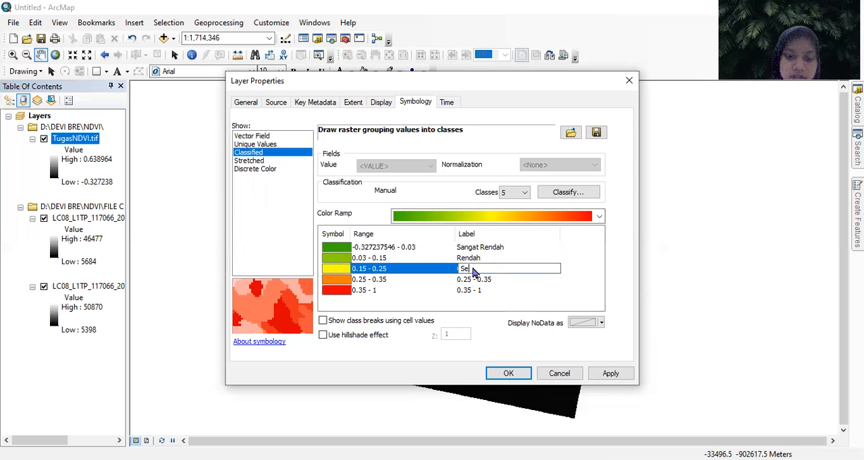
type("dang")
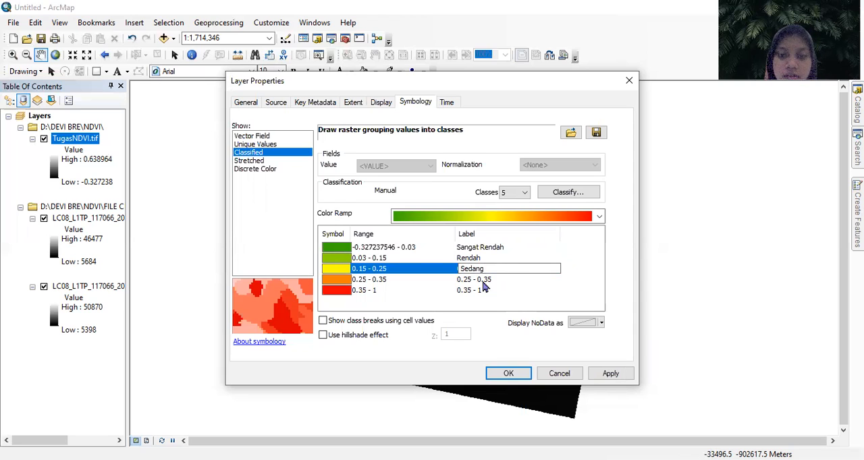
double_click(483, 281)
type("Tinggi")
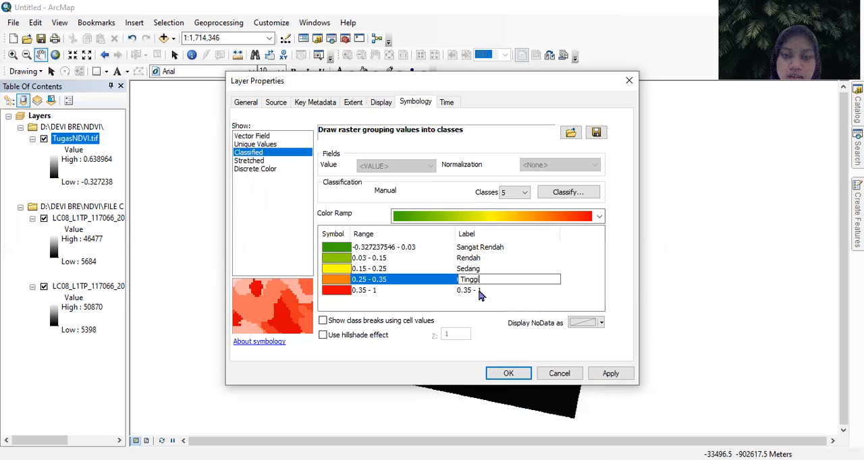
- Label the 0.35 - 1 class as Sangat and apply the symbology to the layer
double_click(479, 292)
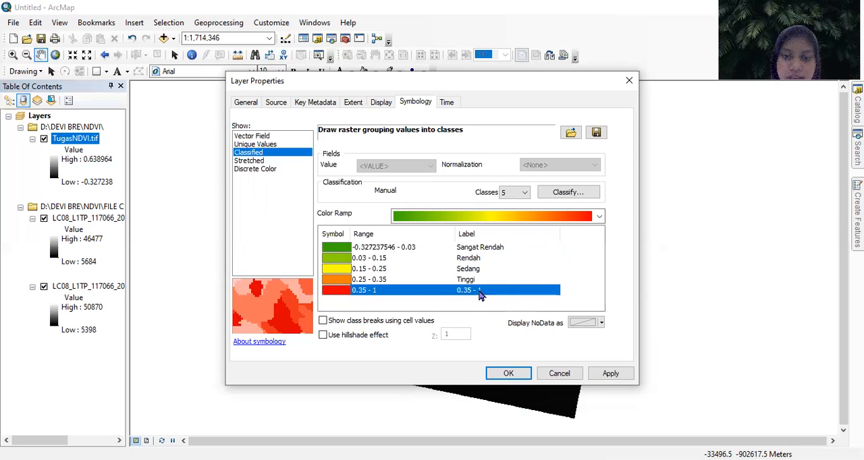
type("Sangat")
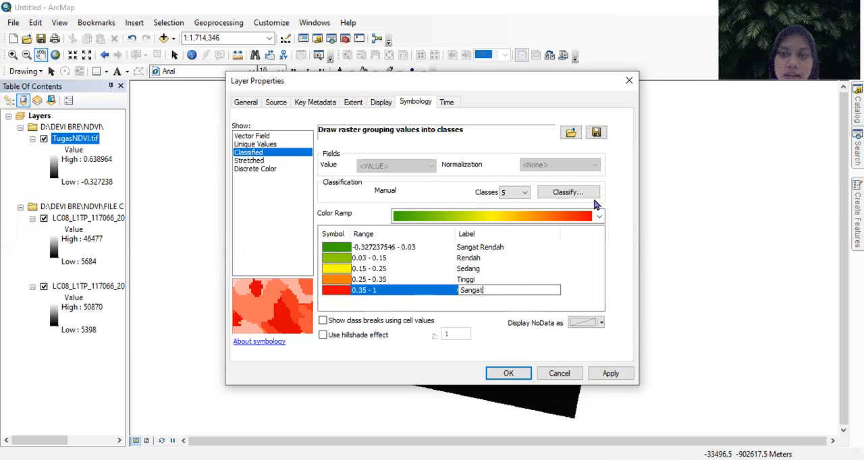
left_click(520, 376)
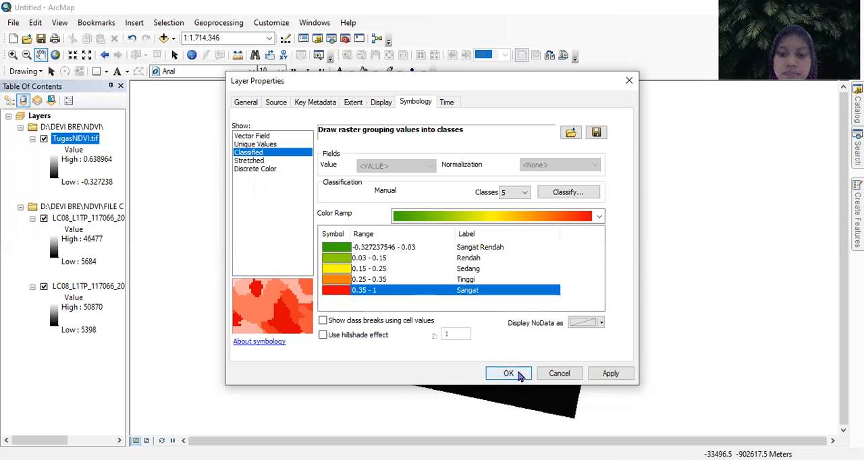
left_click(520, 376)
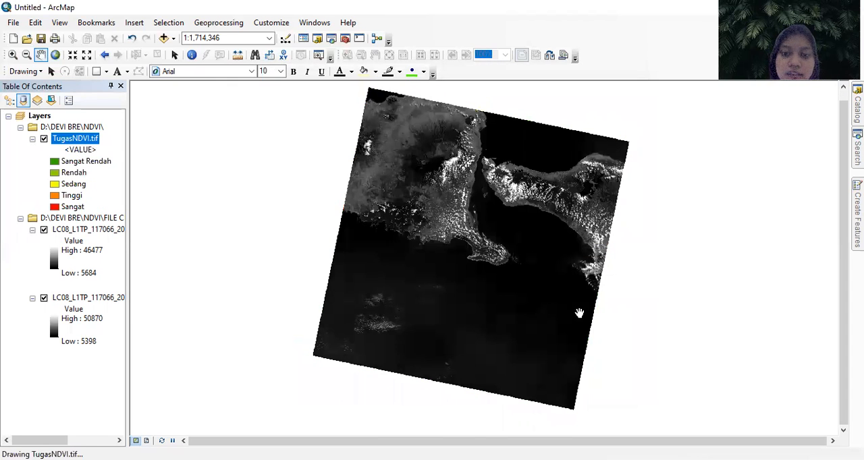
- Start adding data and browse to the Kab Banyuwangi folder inside the NDVI folder
mouse_move(487, 314)
left_mouse_down()
mouse_move(485, 321)
mouse_move(479, 306)
mouse_move(492, 296)
left_mouse_up()
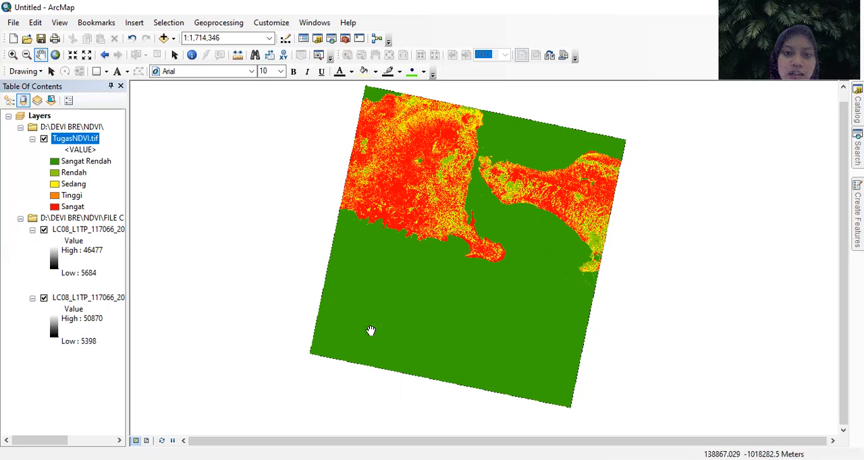
left_click_drag(524, 278, 513, 283)
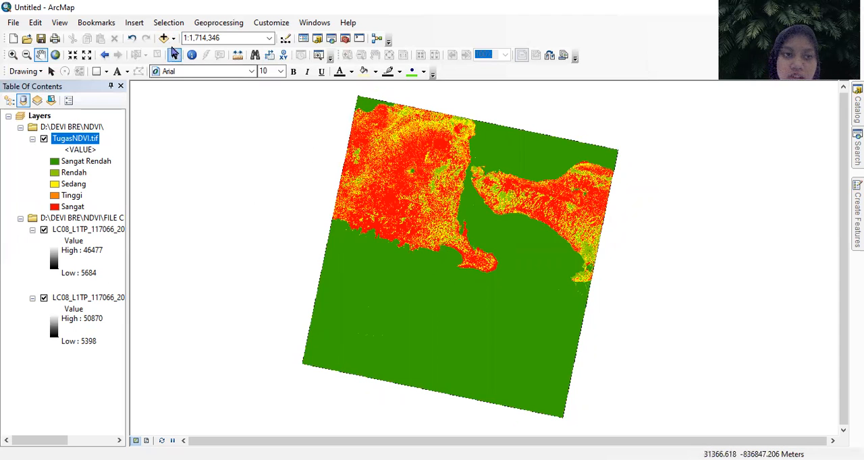
left_click(164, 38)
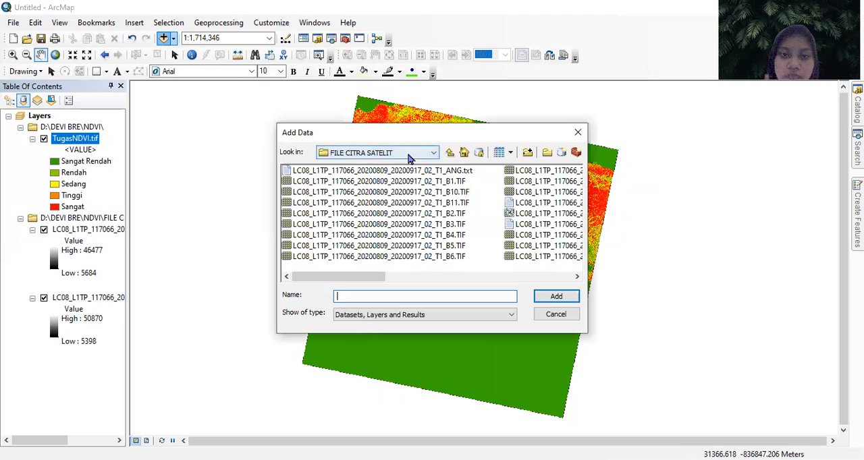
left_click(410, 157)
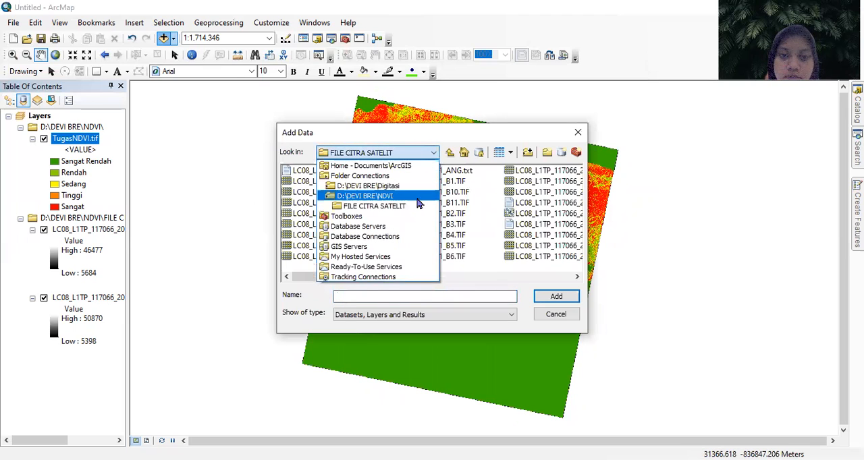
left_click(378, 196)
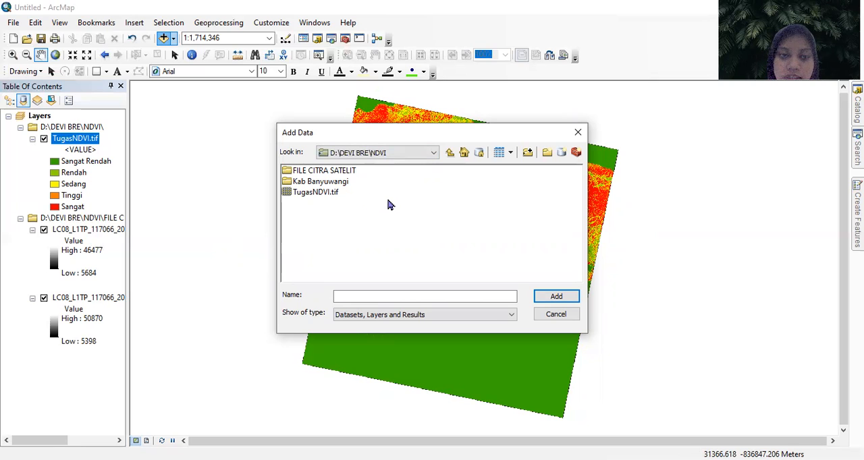
double_click(331, 183)
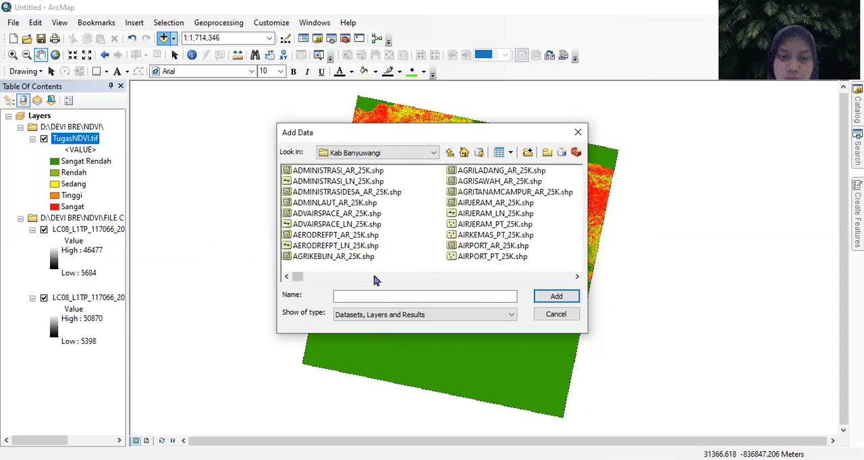
- Find the DESA_PERCOBAAN.shp shapefile in the Kab Banyuwangi folder and add it to the map
left_click(378, 276)
left_click(383, 277)
left_click(385, 276)
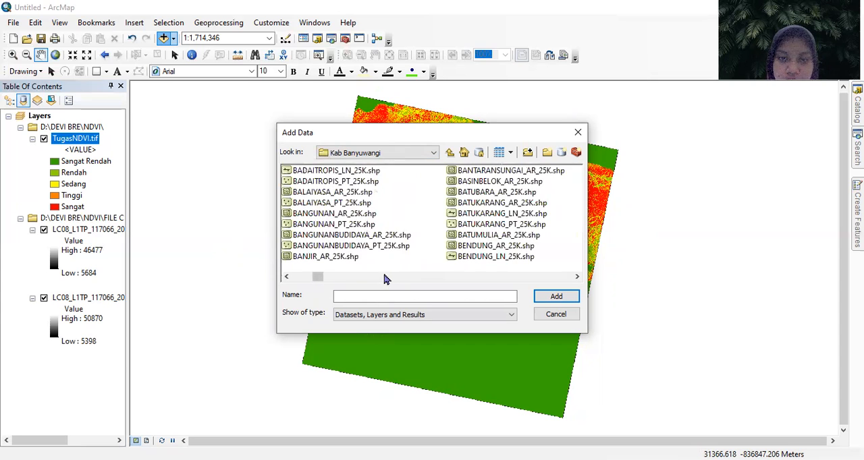
left_click(390, 276)
left_click(395, 278)
left_click(397, 277)
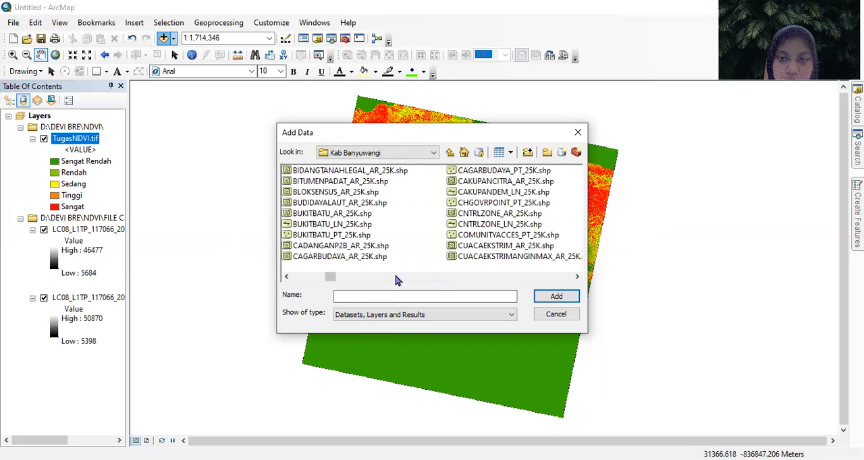
left_click(401, 276)
left_click(408, 277)
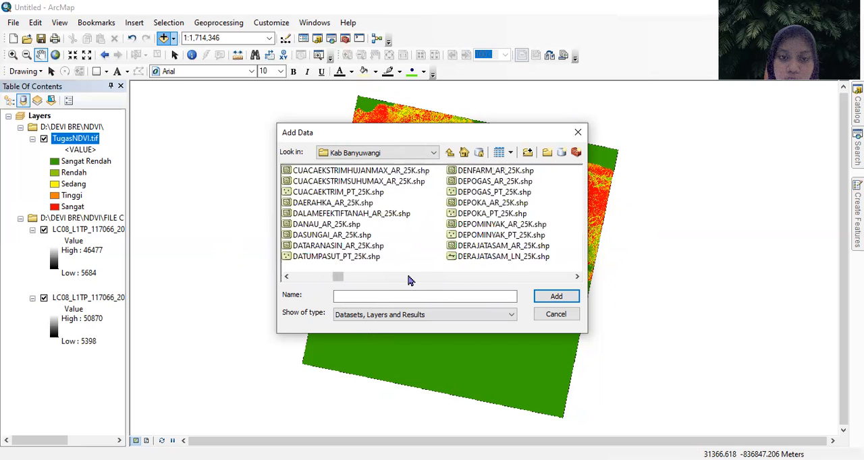
left_click(415, 278)
left_click(382, 277)
left_click(324, 277)
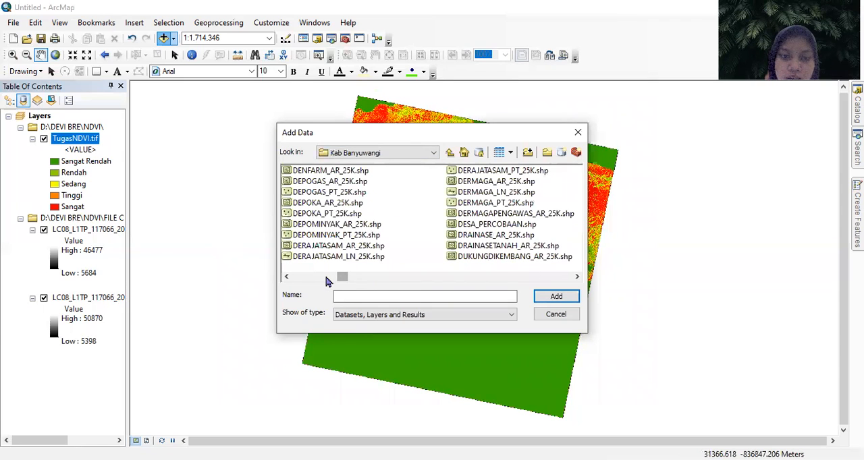
left_click(331, 277)
left_click(358, 277)
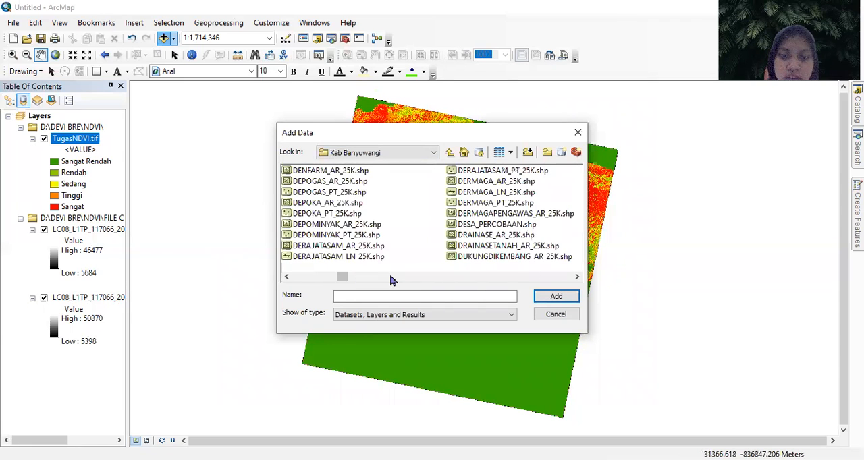
left_click(322, 277)
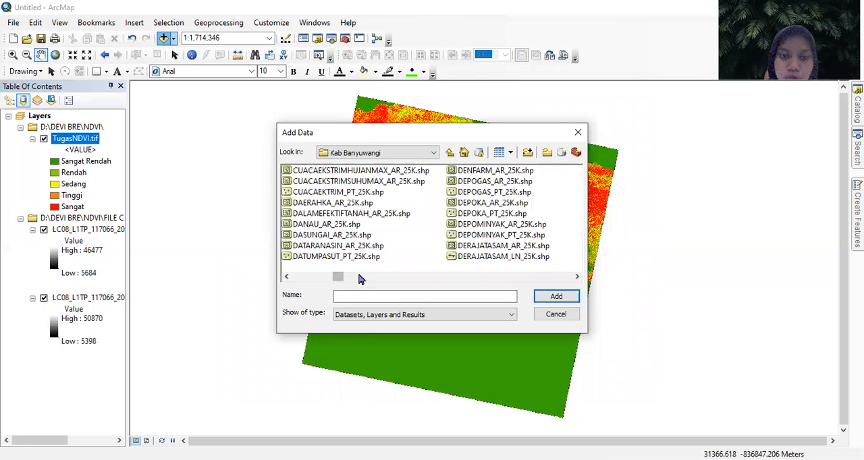
left_click(362, 279)
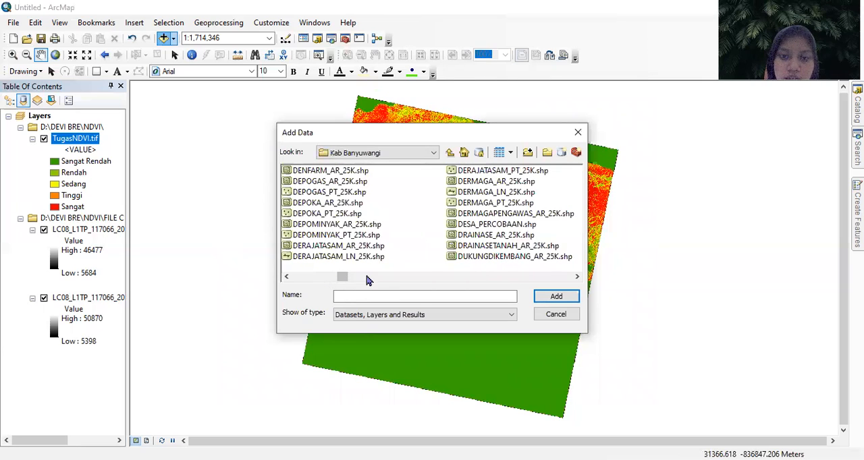
left_click(489, 226)
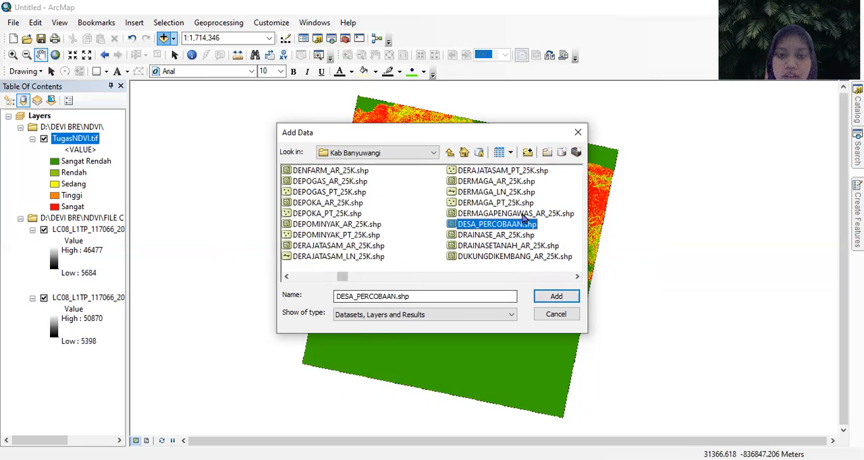
left_click(562, 299)
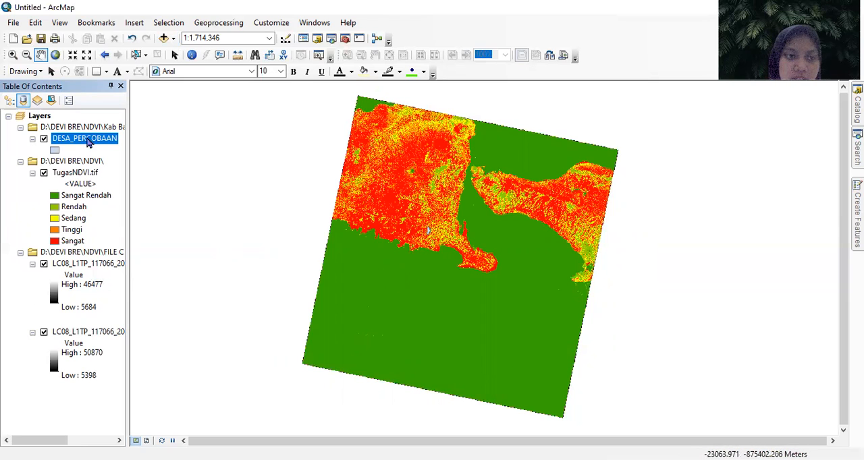
- Rename the DESA_PERCOBAAN layer as Desa_Sambirejo
left_click(91, 143)
left_click_drag(113, 140, 51, 135)
left_click_drag(118, 140, 43, 139)
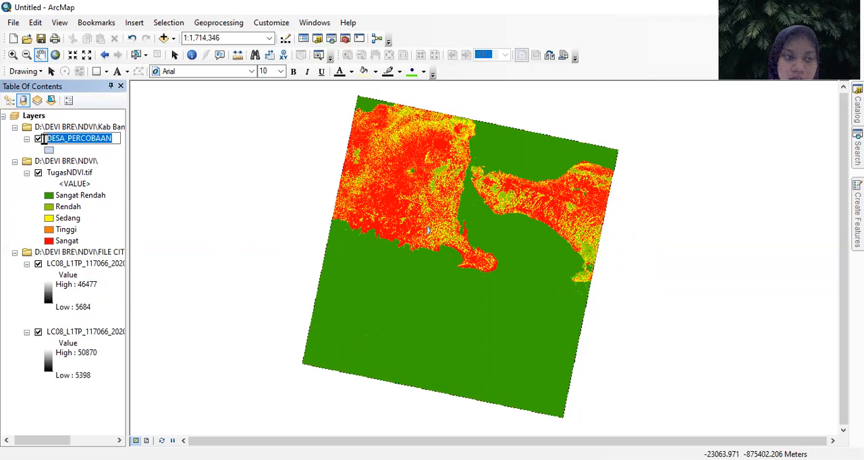
type("Desa")
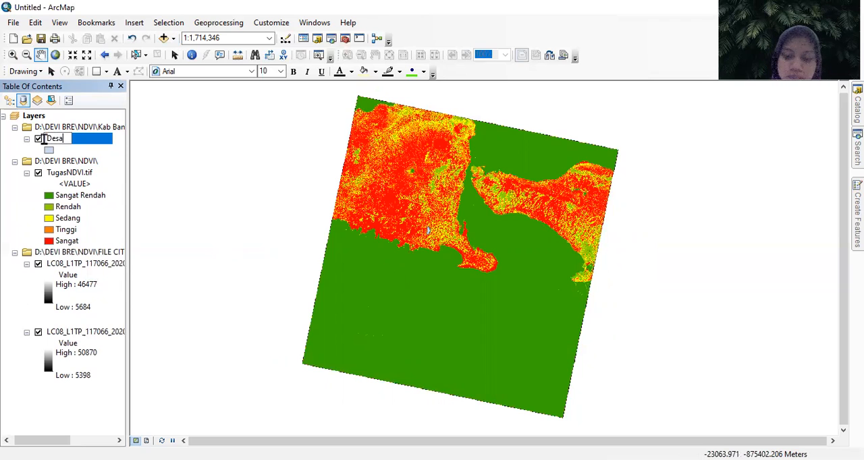
type("_Sambirejo")
left_click(180, 182)
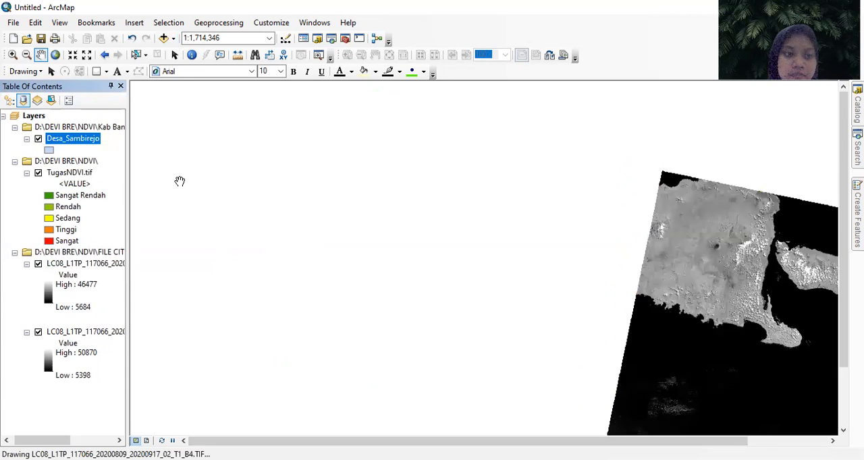
- Zoom the map to the extent of the Desa_Sambirejo layer
left_click_drag(491, 241, 352, 174)
left_click_drag(495, 277, 396, 237)
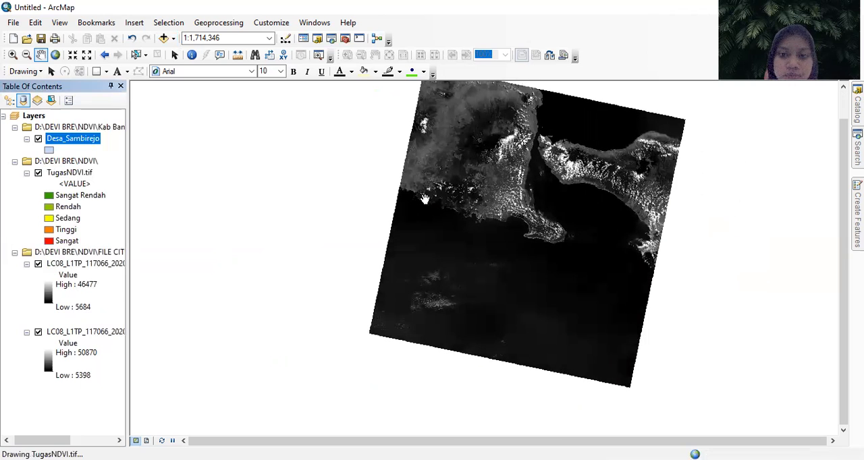
left_click_drag(425, 203, 382, 247)
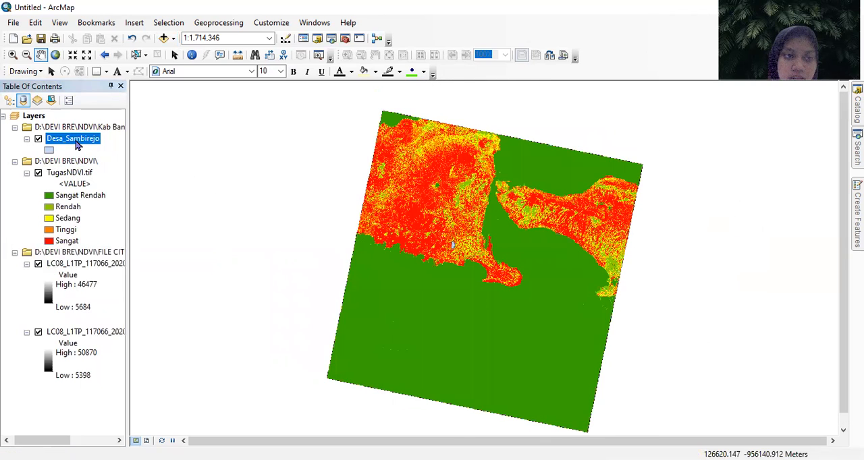
left_click_drag(382, 249, 351, 247)
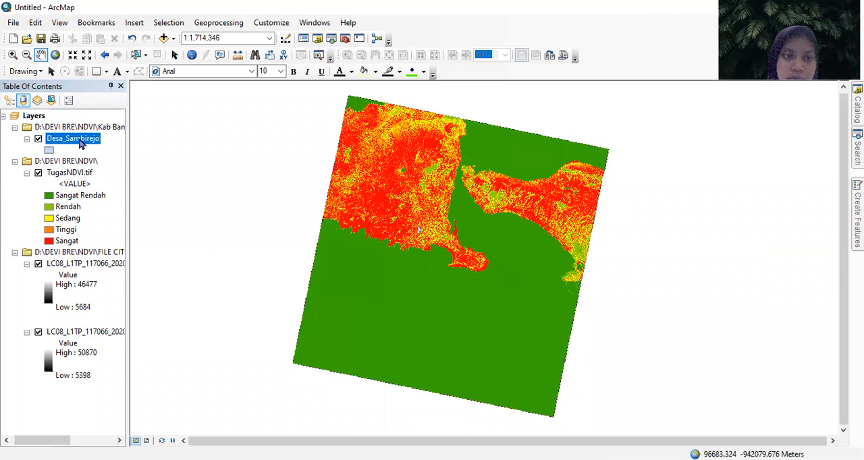
right_click(79, 140)
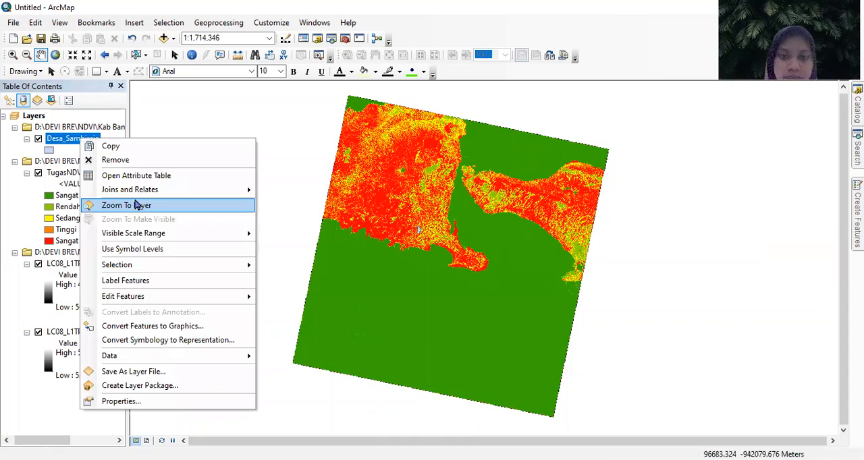
left_click(135, 205)
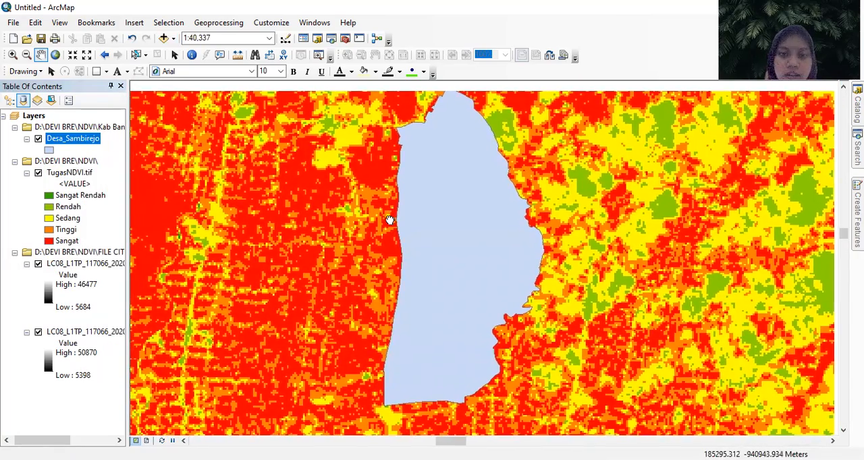
left_click_drag(390, 220, 393, 229)
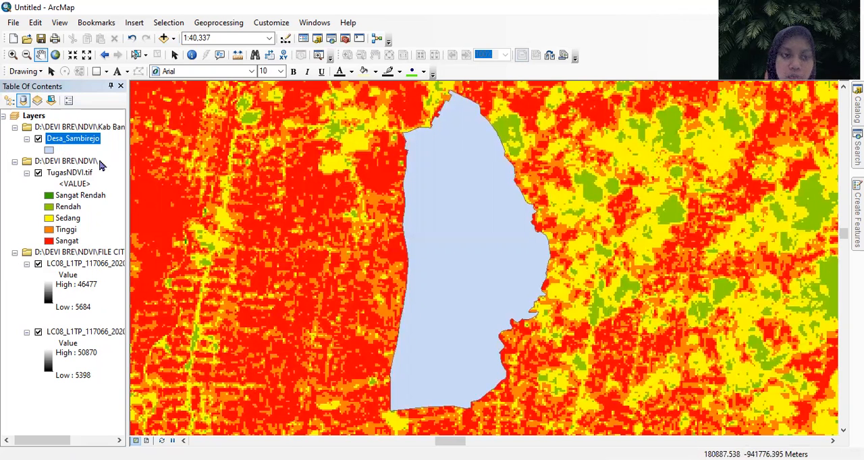
- Open the attribute table of Desa_Sambirejo and select the SAMBIREJO polygon record
right_click(64, 142)
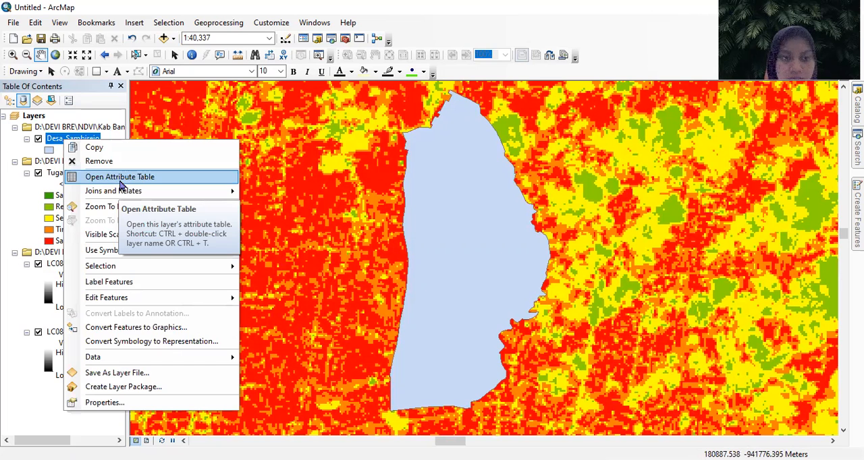
left_click(120, 180)
left_click_drag(200, 262, 177, 254)
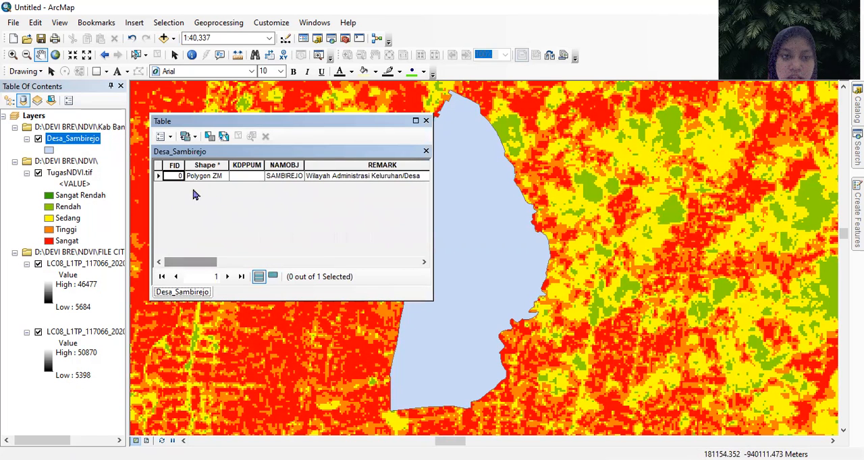
left_click(159, 176)
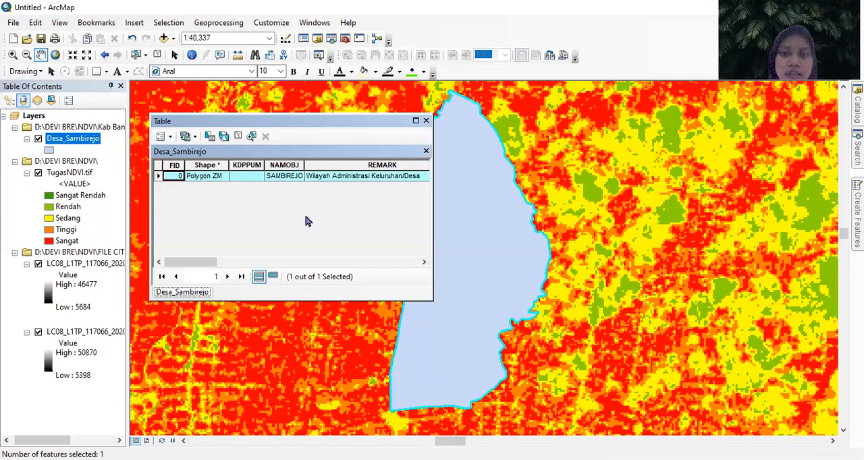
- Clip TugasNDVI.tif to the selected village polygon with Image Analysis, and close the analysis and table windows
left_click(312, 24)
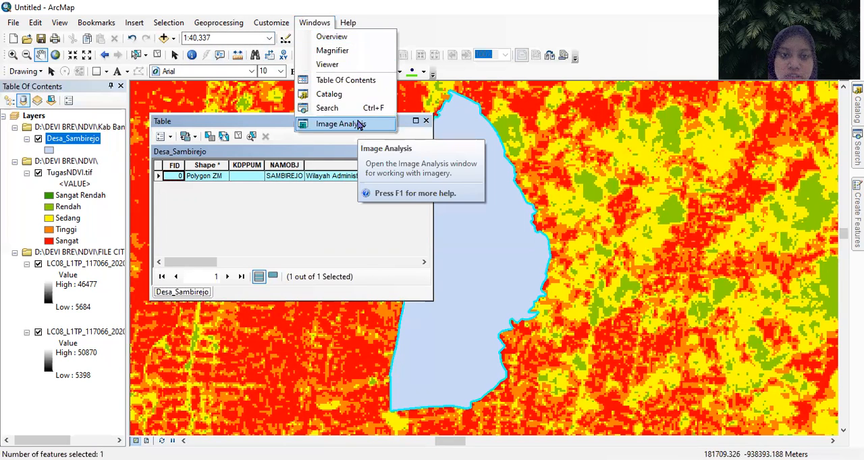
left_click(360, 125)
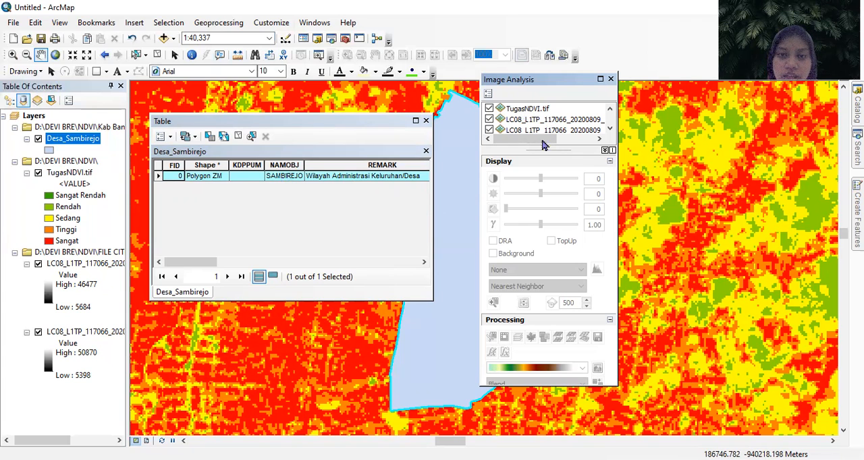
left_click(548, 110)
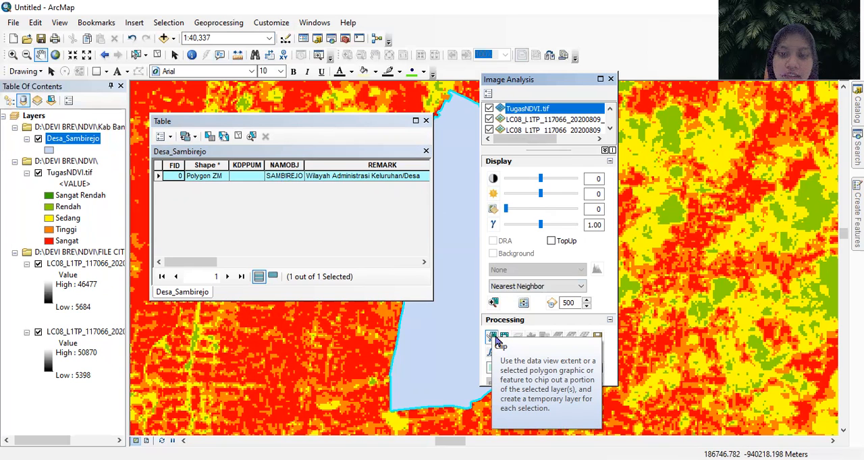
left_click(495, 338)
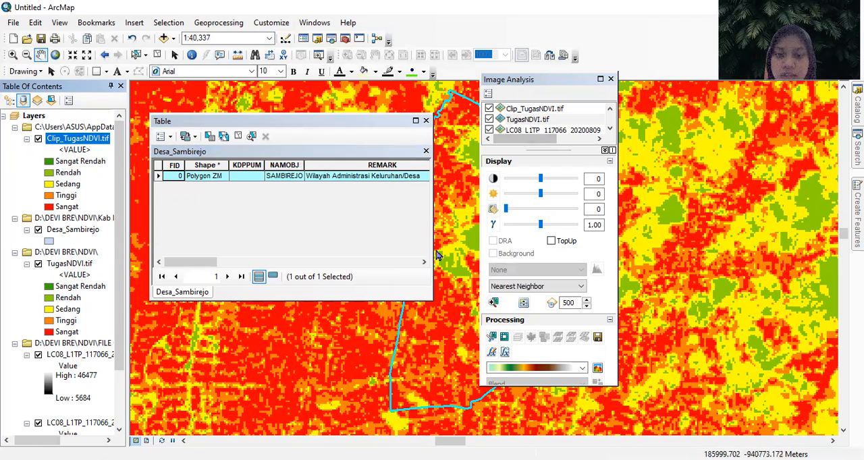
left_click(610, 79)
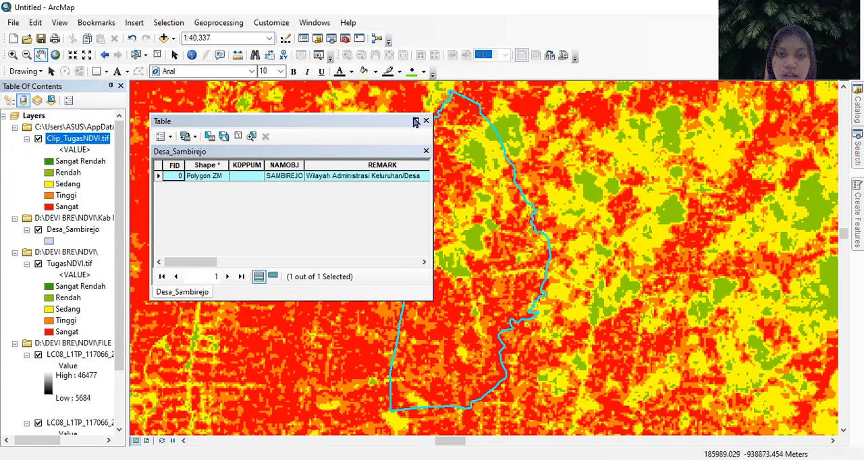
left_click(426, 120)
- Hide the two LC08 band layers and the original TugasNDVI.tif layer
scroll(39, 286, "down", 3)
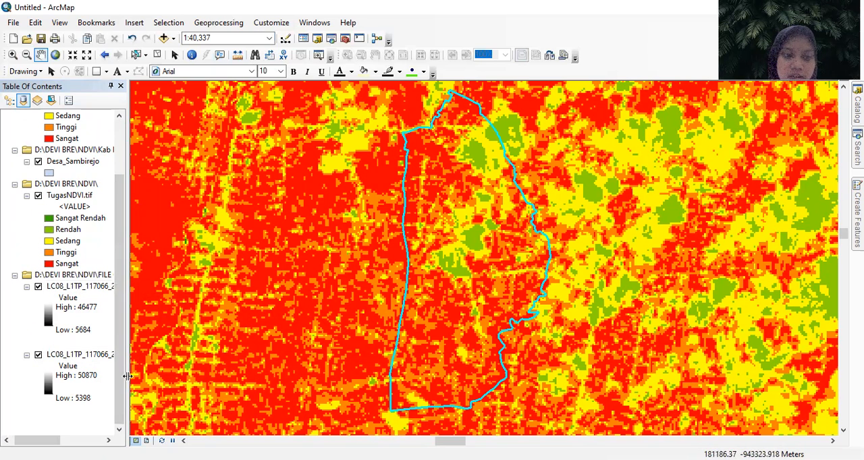
left_click(38, 355)
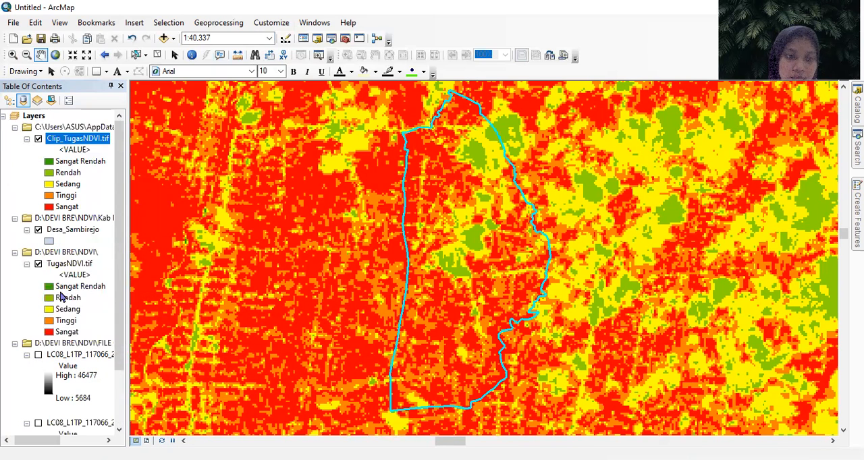
left_click(38, 265)
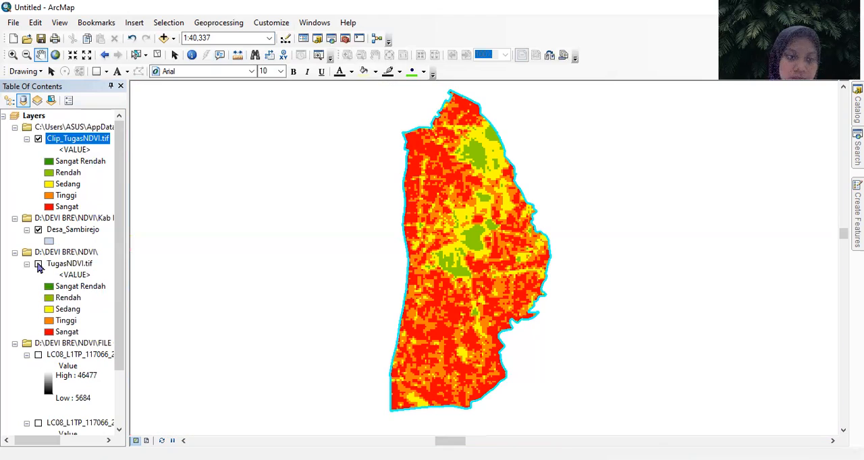
mouse_move(373, 248)
left_mouse_down()
mouse_move(359, 230)
mouse_move(378, 242)
left_mouse_up()
left_click_drag(333, 279, 372, 276)
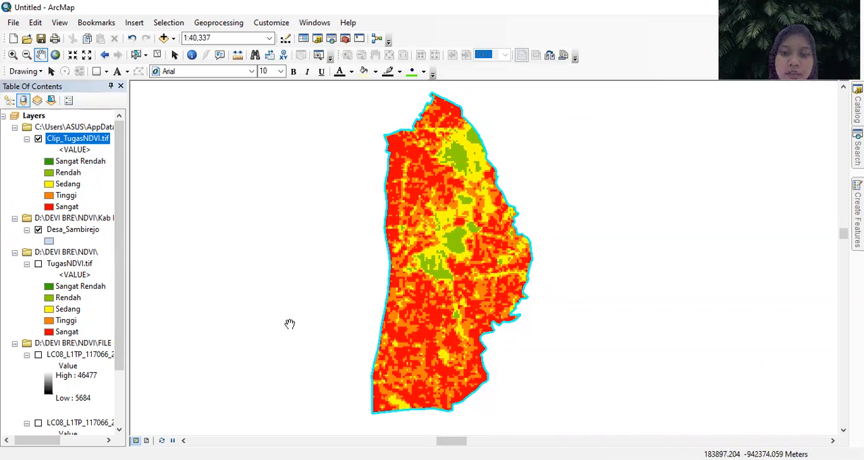
- Set the page and print setup to A4 paper in landscape orientation
mouse_move(372, 277)
left_mouse_down()
mouse_move(353, 274)
mouse_move(355, 290)
mouse_move(376, 282)
left_mouse_up()
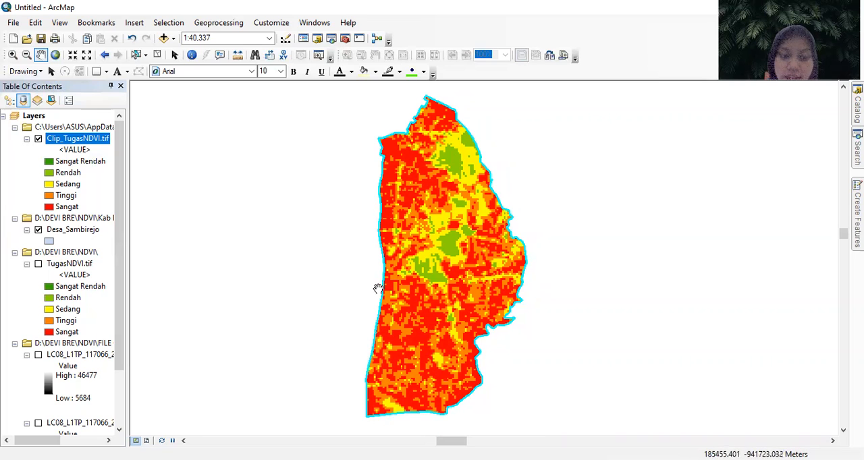
left_click_drag(370, 286, 360, 282)
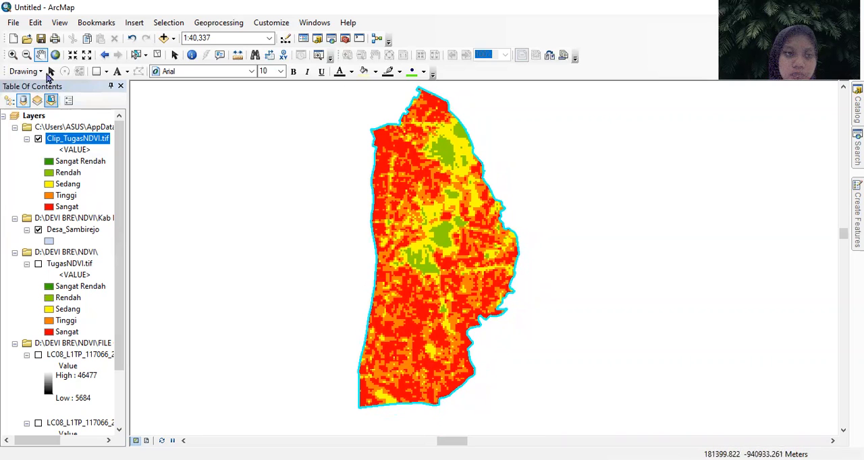
left_click(13, 26)
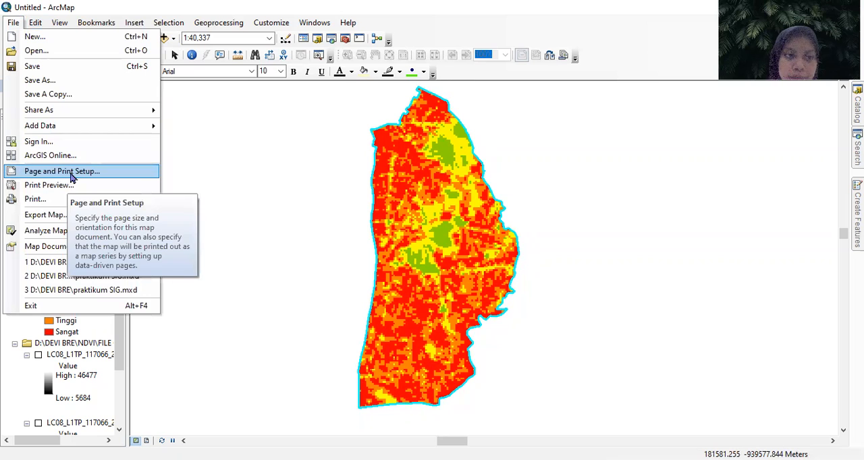
left_click(110, 173)
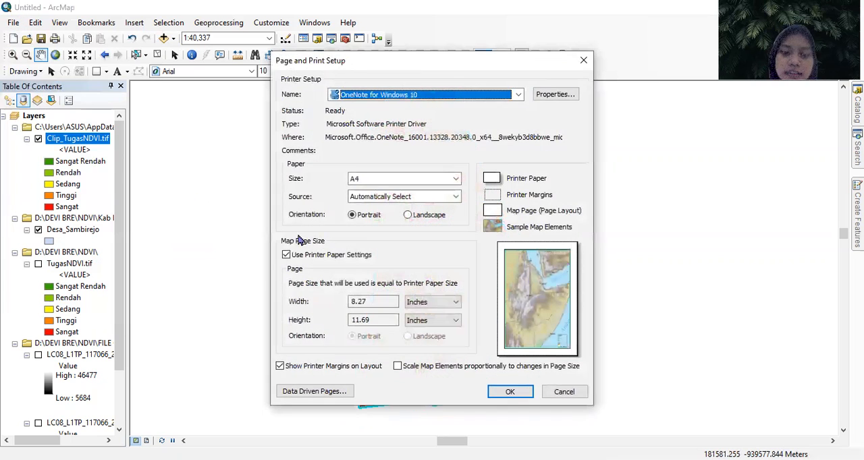
left_click(428, 216)
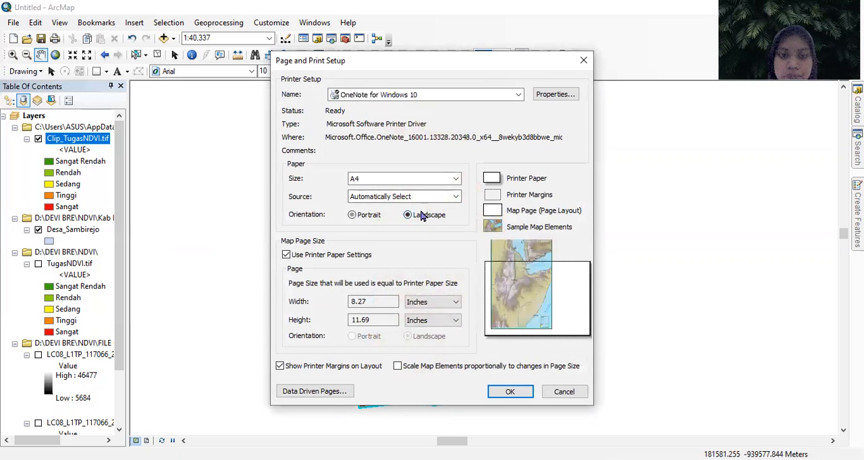
left_click(447, 179)
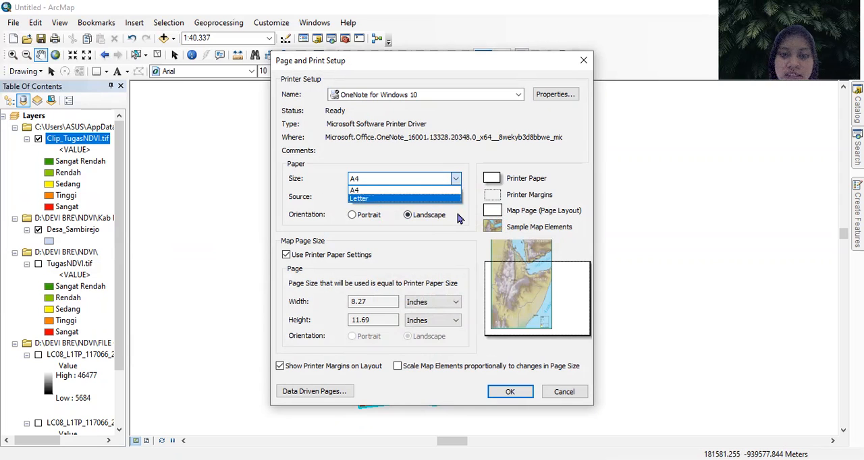
left_click(456, 179)
left_click(456, 179)
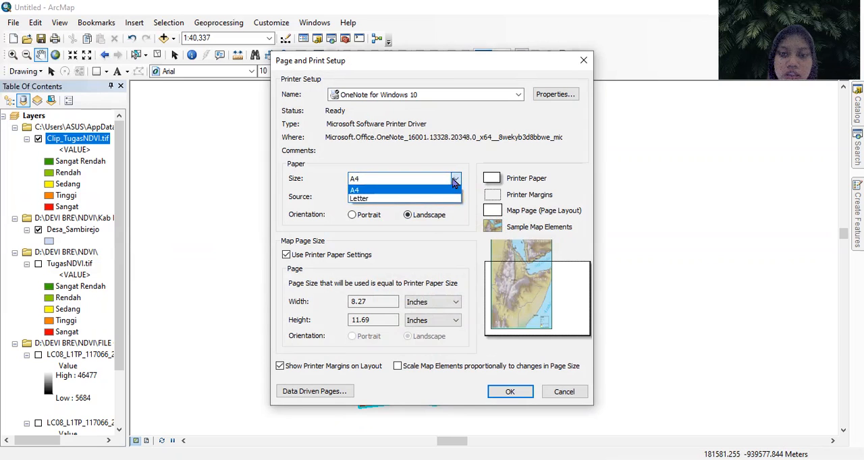
left_click(412, 170)
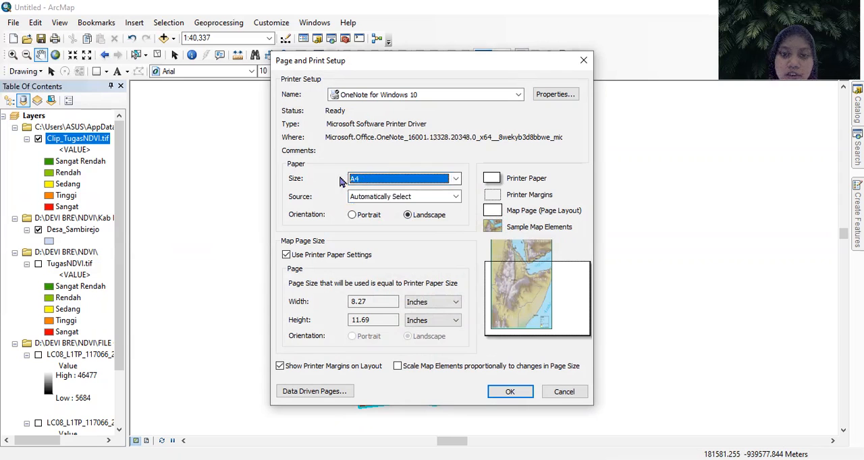
left_click(405, 175)
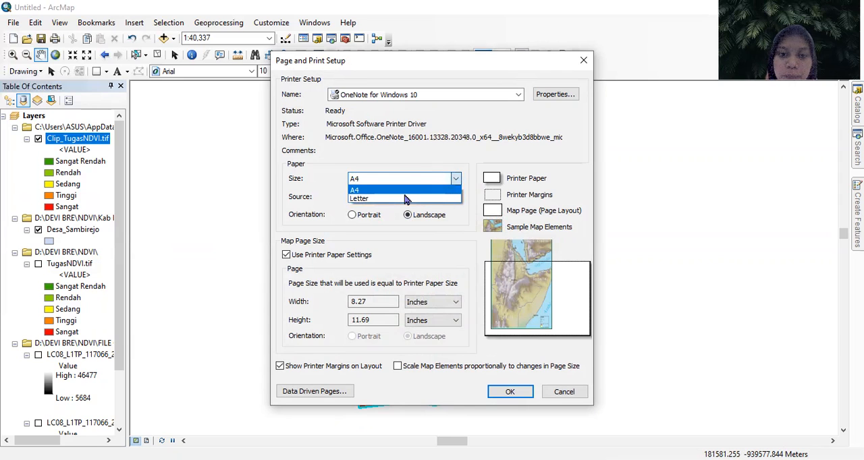
left_click(440, 192)
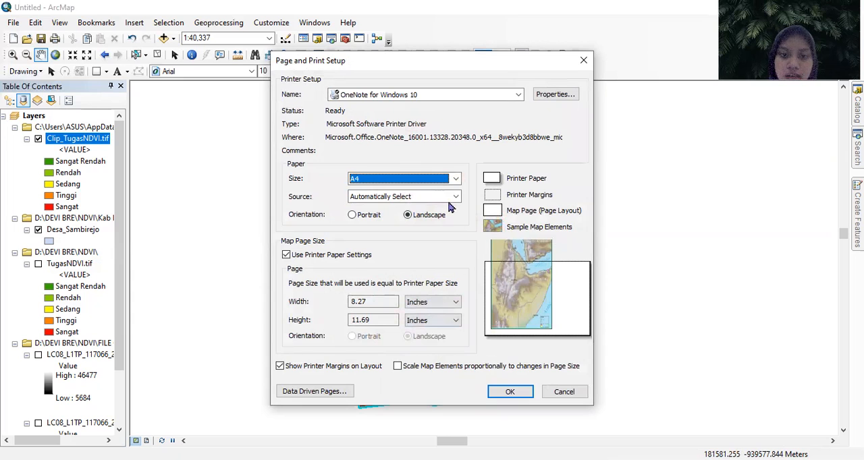
left_click(509, 394)
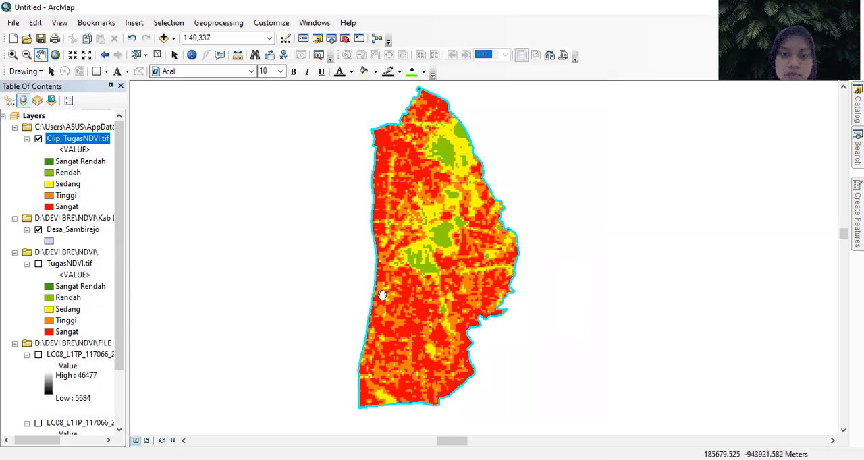
- Switch the map to layout view and shift the data frame slightly right and down on the page
left_click_drag(457, 291, 453, 297)
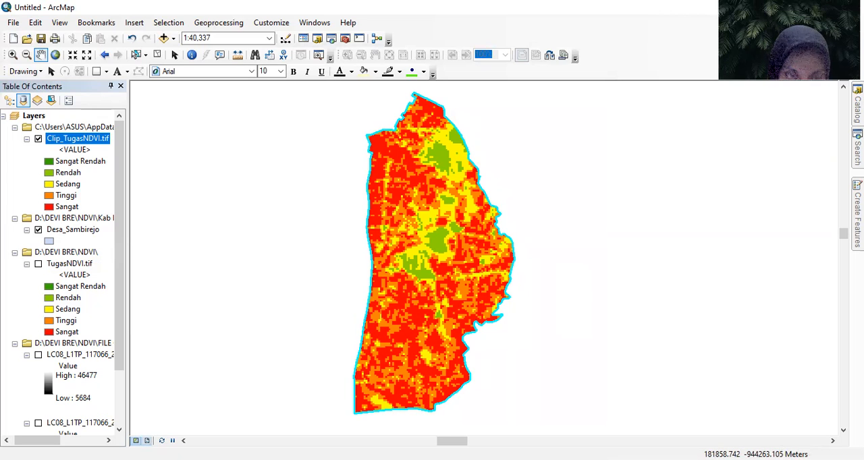
left_click(147, 441)
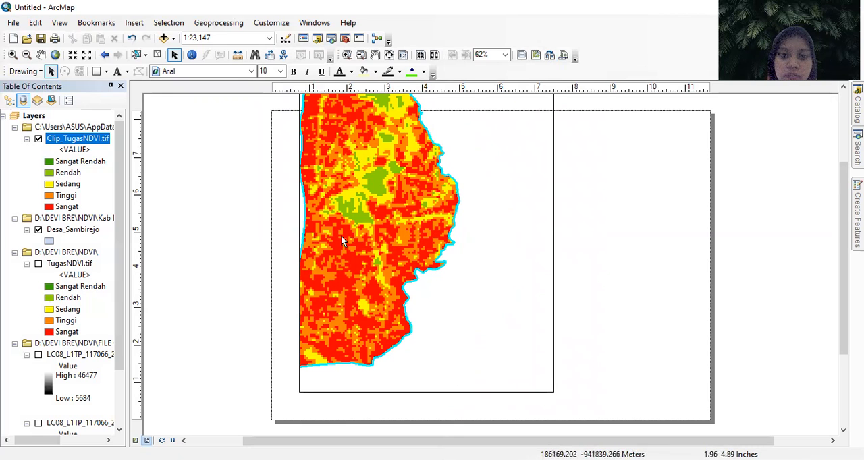
left_click(377, 176)
mouse_move(390, 182)
left_mouse_down()
mouse_move(412, 212)
mouse_move(385, 198)
mouse_move(404, 188)
left_mouse_up()
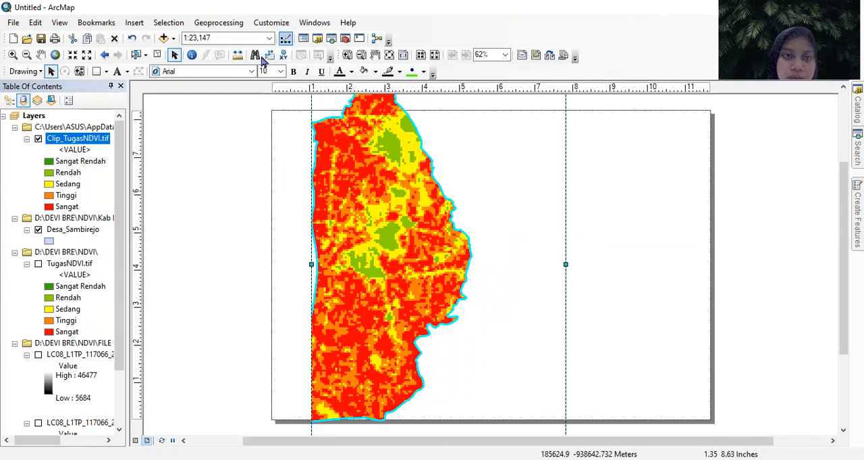
- Try the map scales 1:10,000 and 1:100,000 on the layout's data frame
left_click(269, 37)
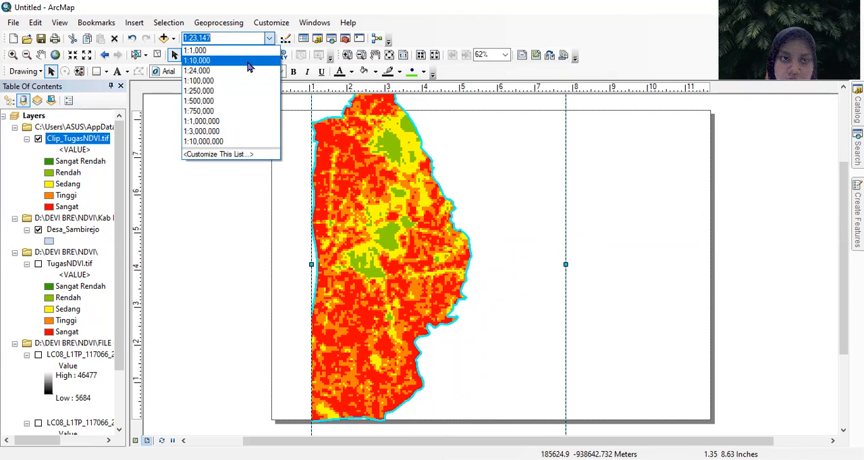
left_click(203, 60)
left_click(269, 38)
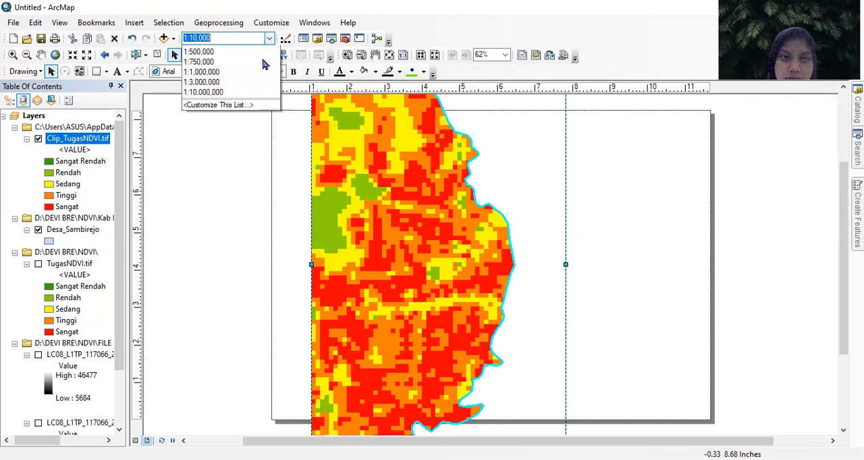
left_click(245, 81)
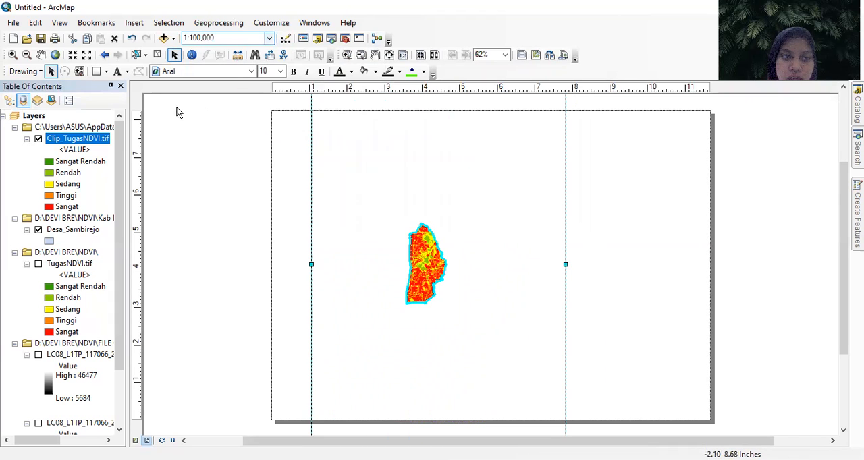
- Try enlarging the village map inside the data frame by zooming in repeatedly around its centre
left_click(12, 57)
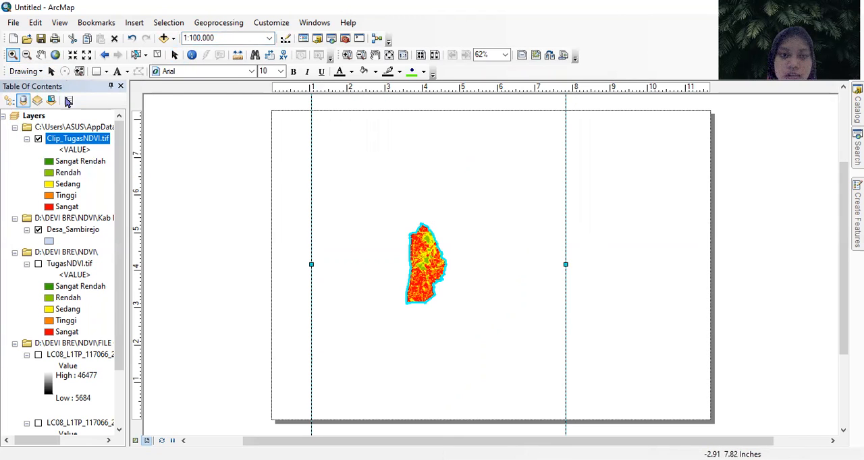
left_click(427, 268)
left_click(433, 268)
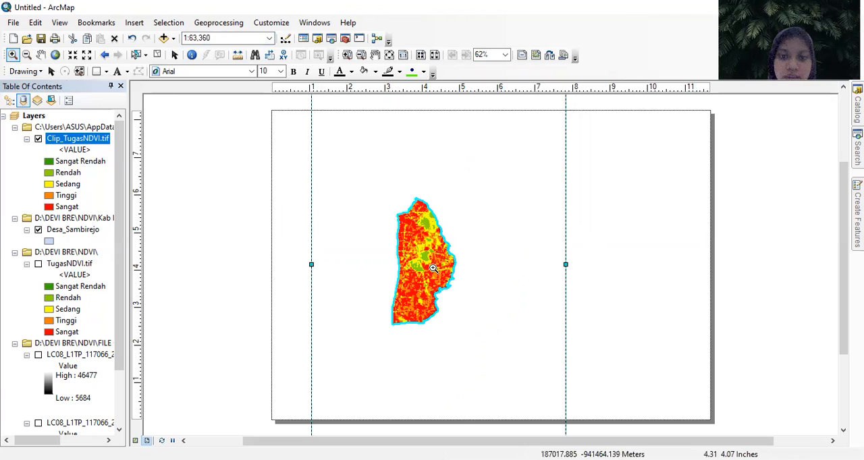
left_click(434, 268)
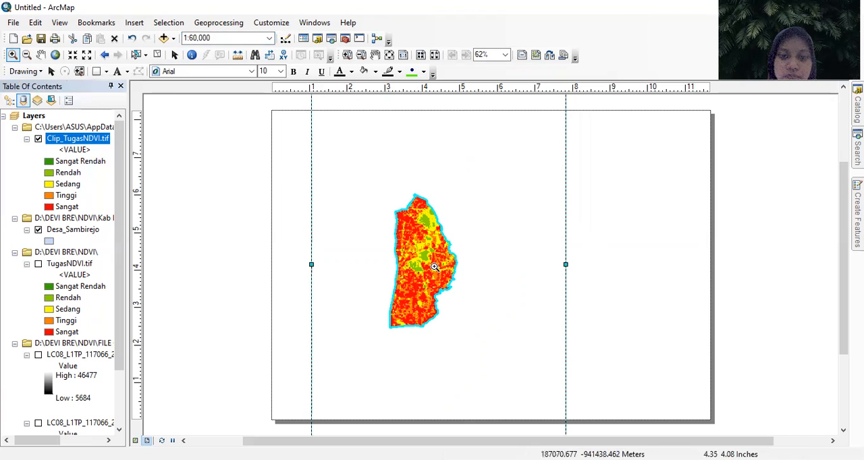
left_click(436, 267)
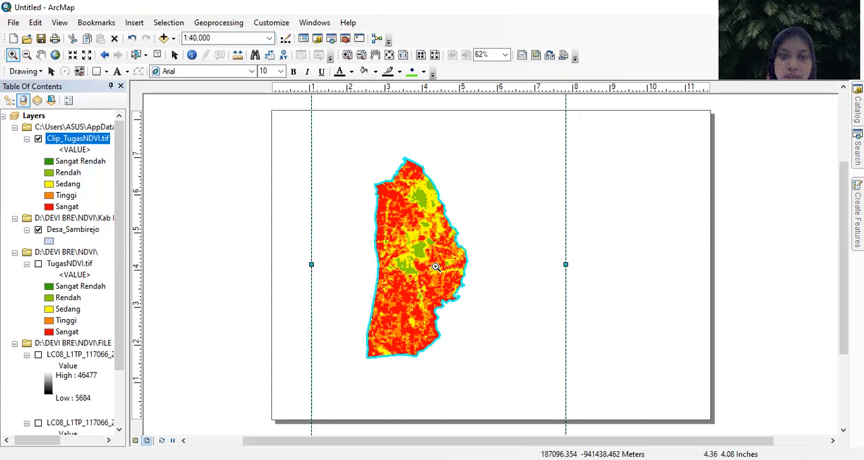
left_click(439, 273)
left_click_drag(440, 276, 433, 269)
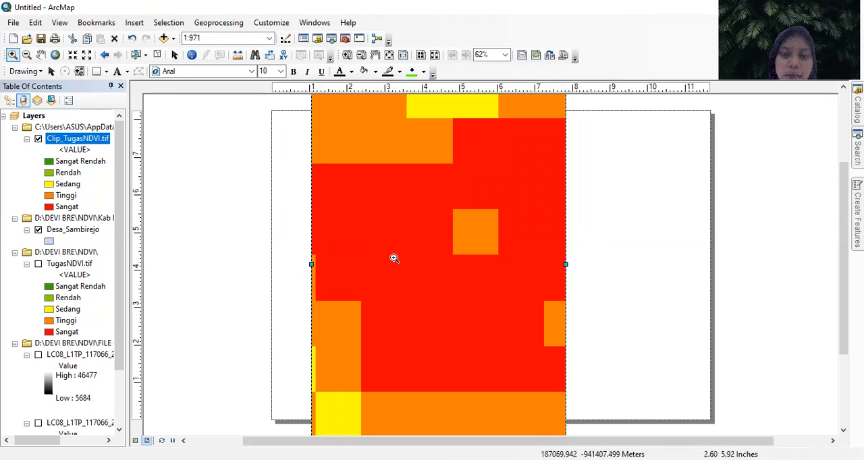
- Zoom to the Clip_TugasNDVI.tif layer, reduce the map scale to 1:30,000 and centre the village in the data frame
right_click(86, 143)
left_click(174, 203)
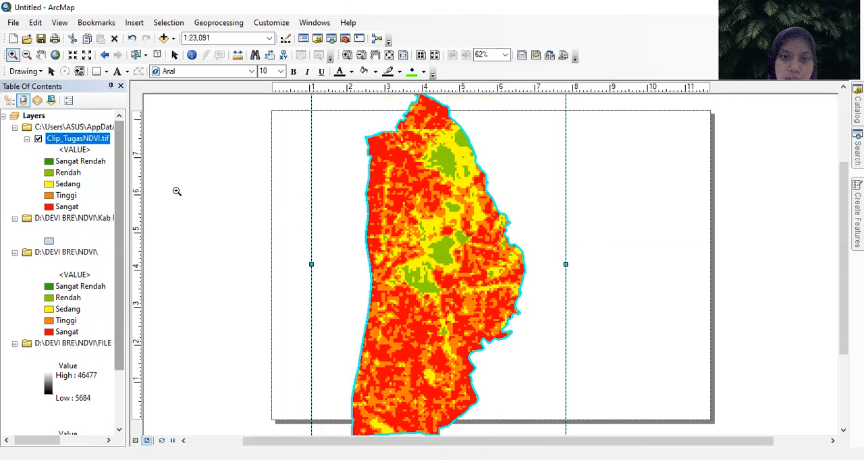
left_click(27, 55)
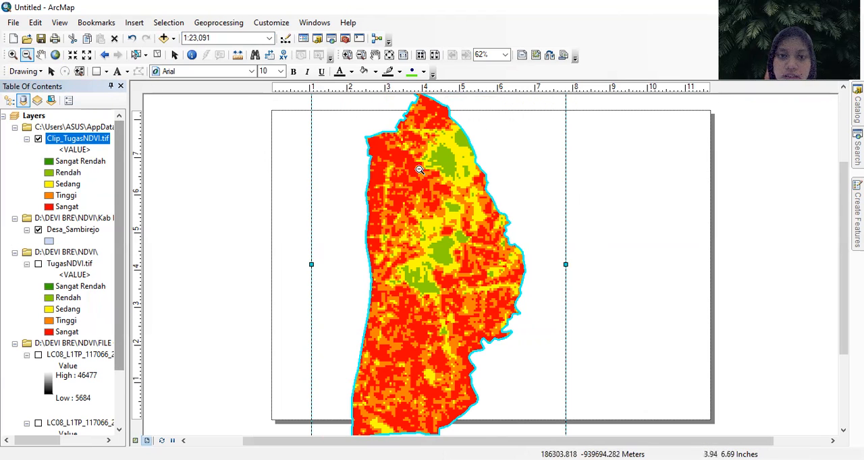
left_click(422, 169)
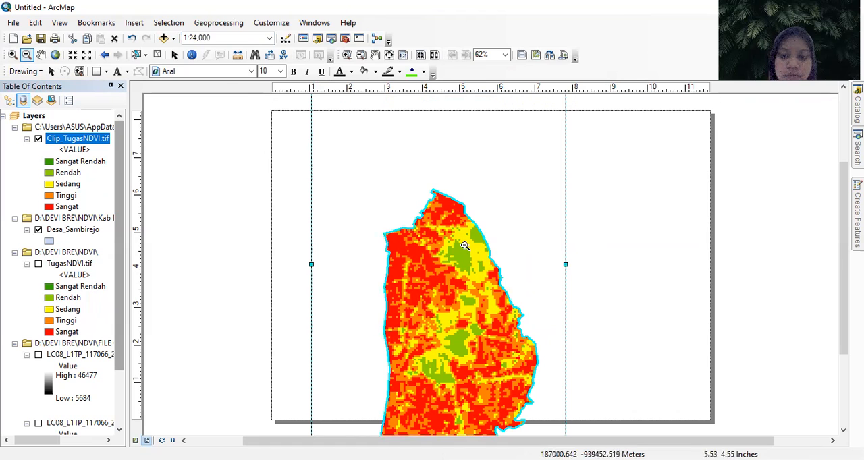
left_click(40, 55)
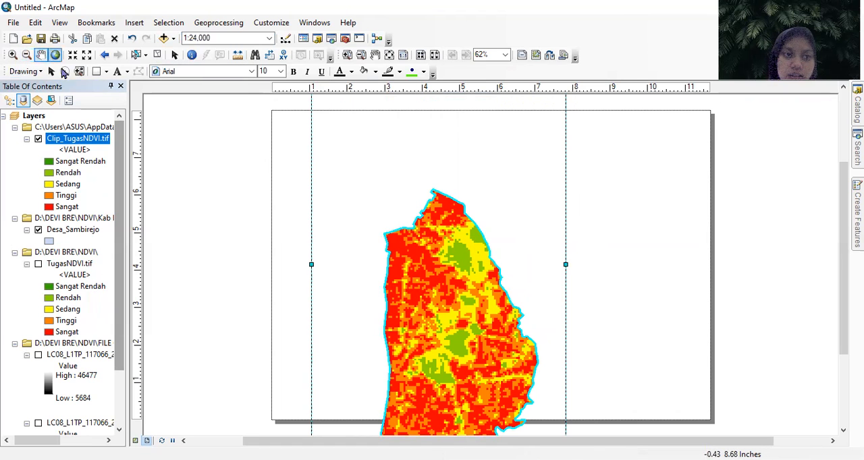
left_click_drag(428, 240, 428, 218)
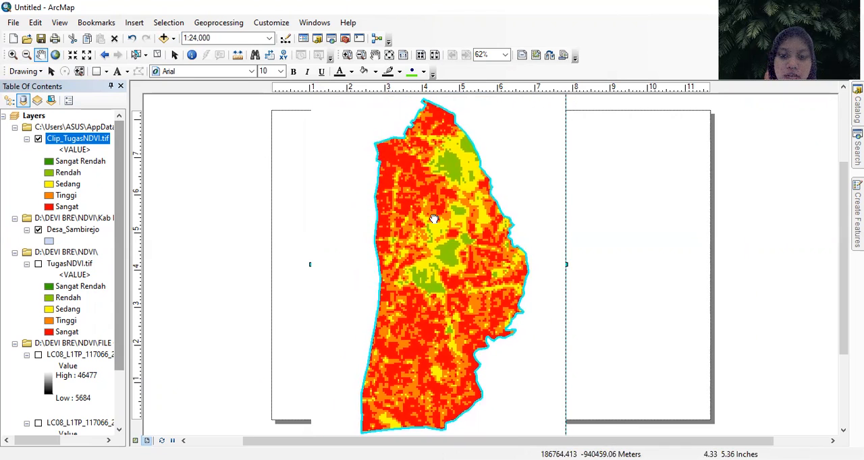
left_click(25, 57)
left_click(477, 208)
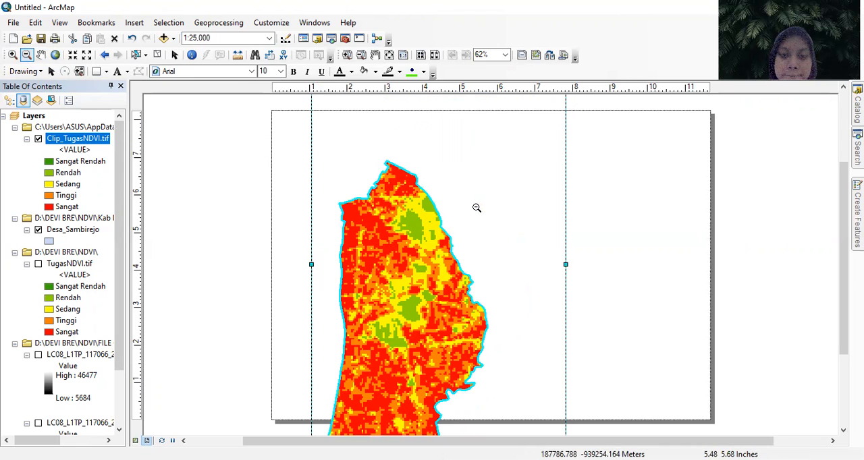
left_click(420, 237)
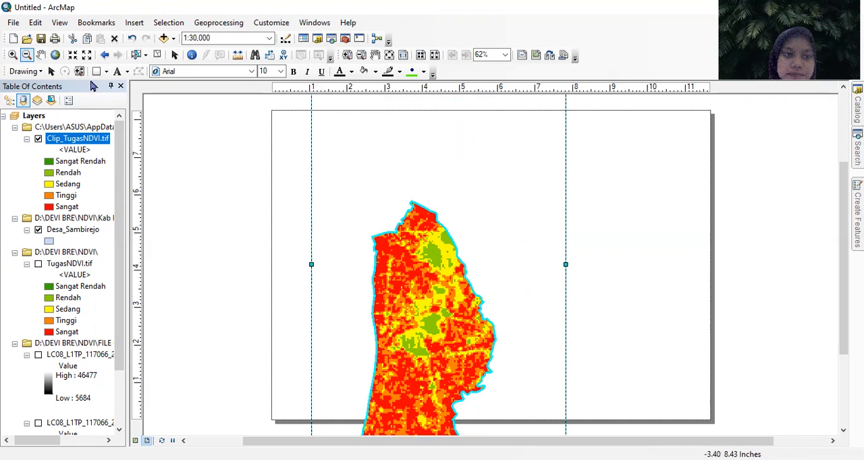
left_click(40, 56)
left_click_drag(394, 294, 439, 227)
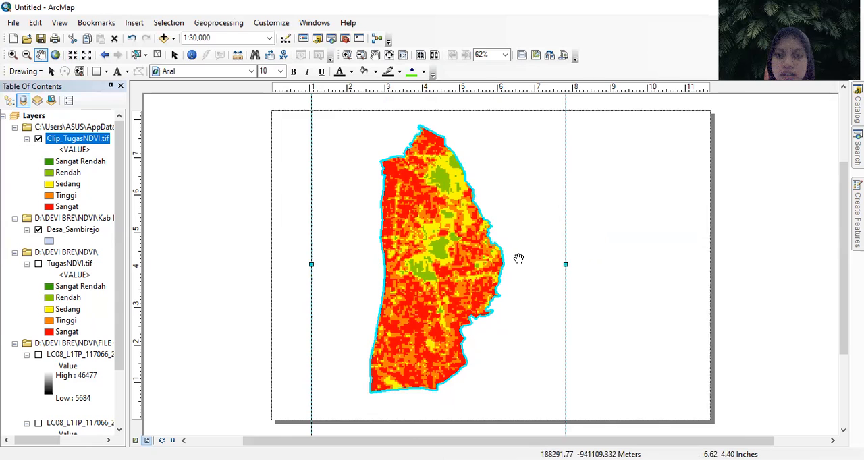
- Shorten the data frame to about 7.9 inches high to fit the page and move it to the page's left side
scroll(518, 258, "up", 1)
scroll(528, 250, "down", 2)
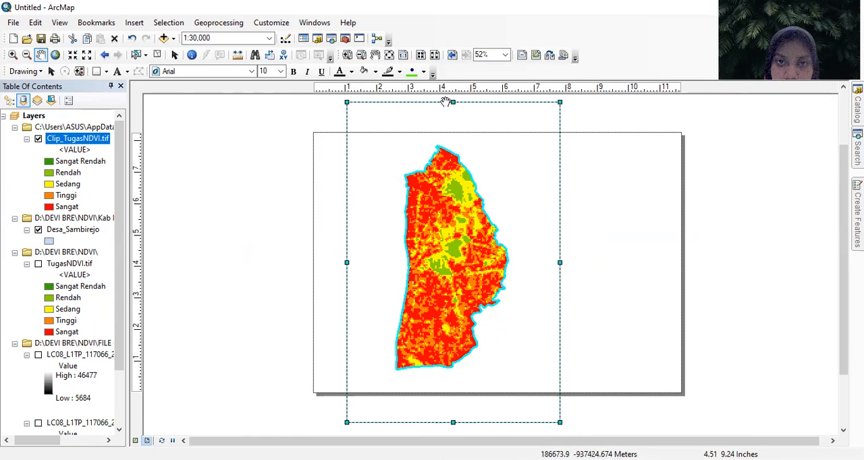
left_click(174, 55)
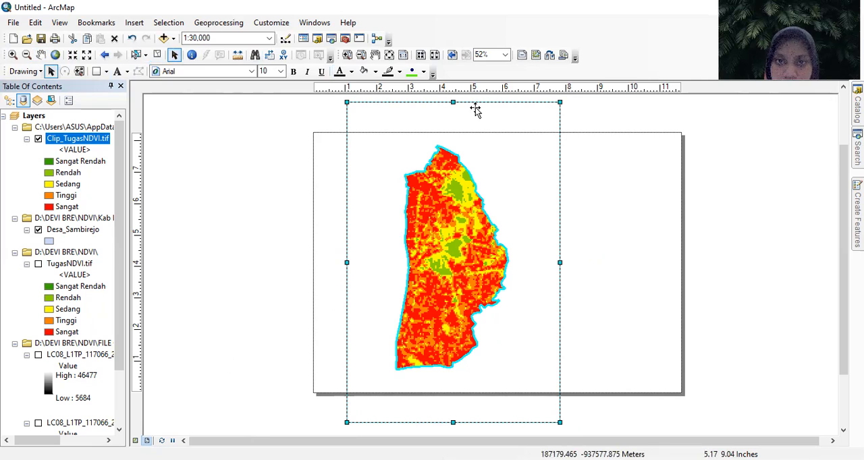
left_click_drag(454, 102, 449, 146)
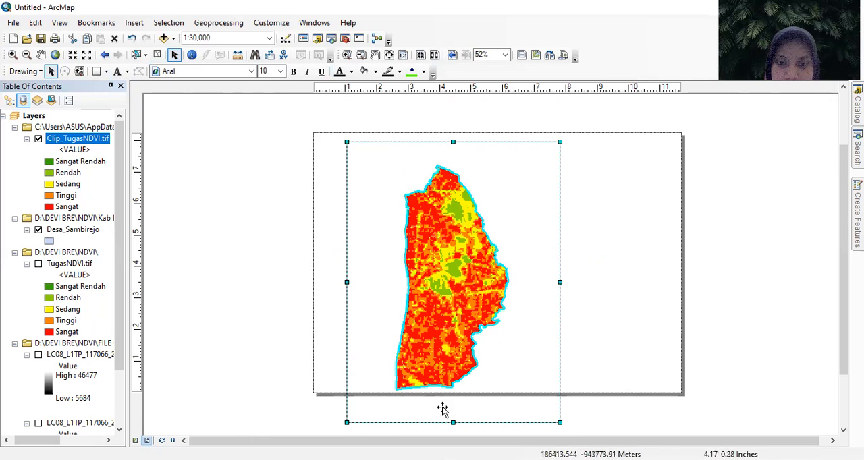
left_click_drag(452, 422, 453, 391)
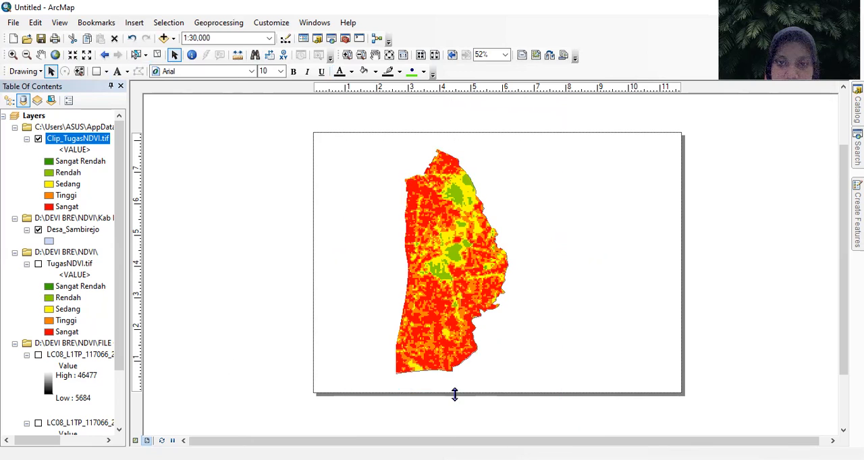
left_click_drag(452, 262, 438, 251)
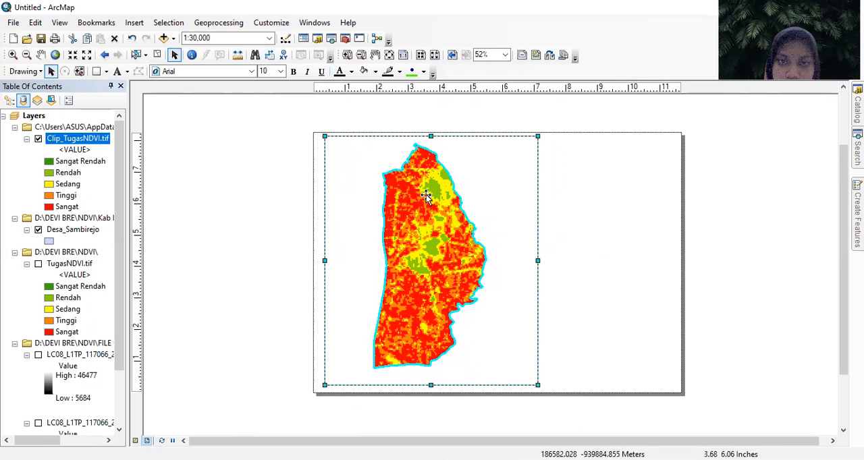
- Shorten the data frame to about 7.5 inches high and centre it vertically on the page with equal margins
left_click_drag(430, 136, 430, 132)
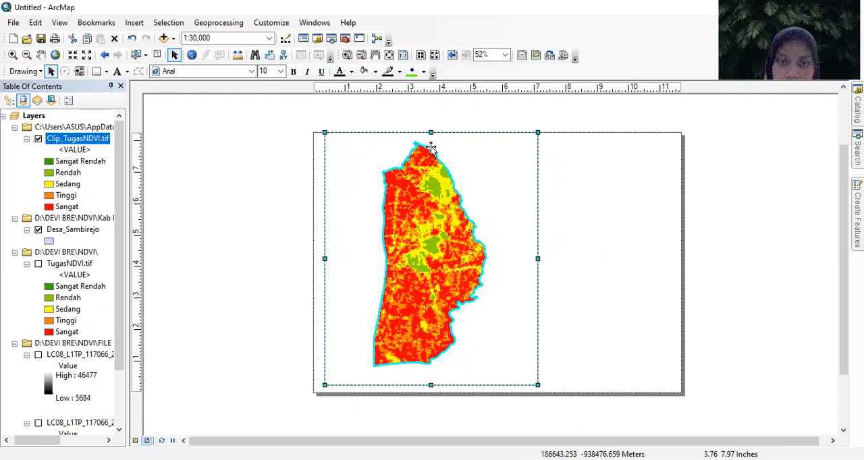
left_click_drag(431, 162, 432, 171)
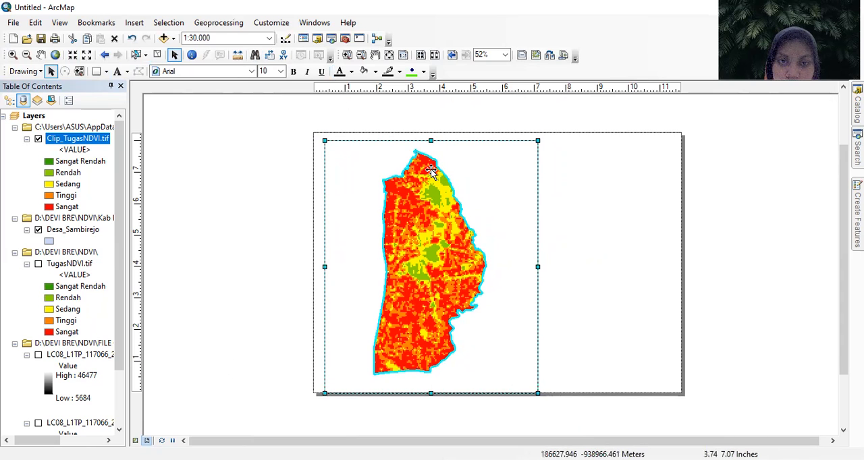
left_click_drag(431, 139, 430, 147)
left_click_drag(431, 394, 437, 383)
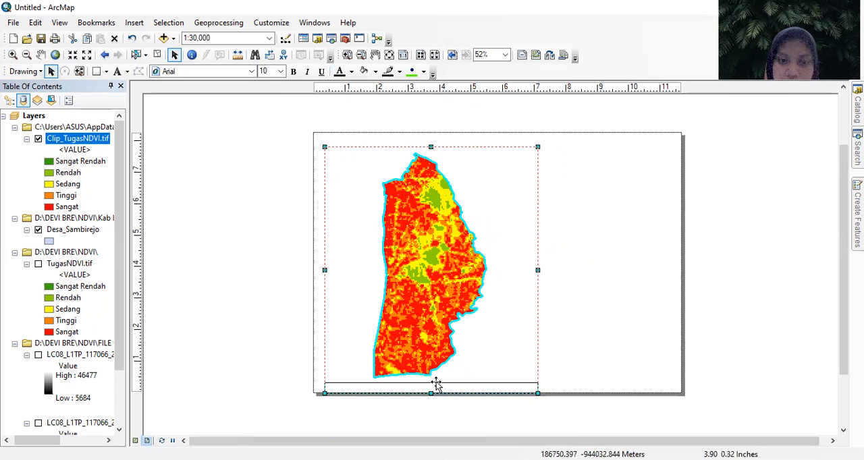
left_click_drag(441, 262, 441, 259)
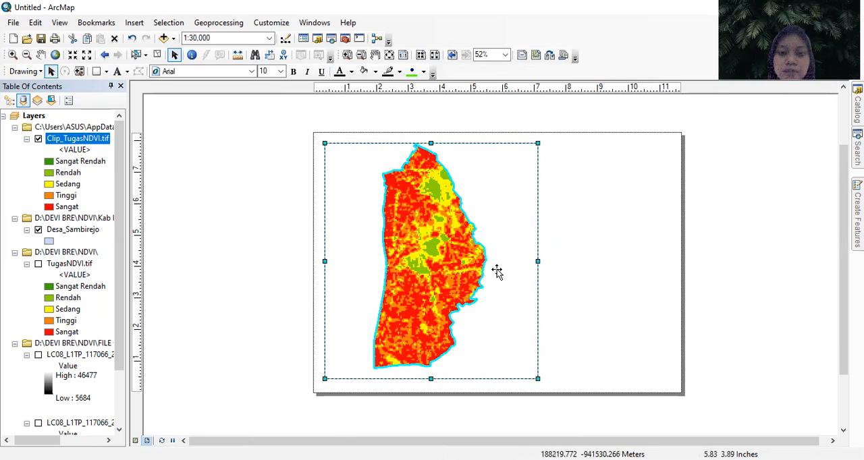
- Narrow the data frame to about 6.2 inches wide and shift it slightly towards the page's left edge
left_click_drag(536, 263, 533, 263)
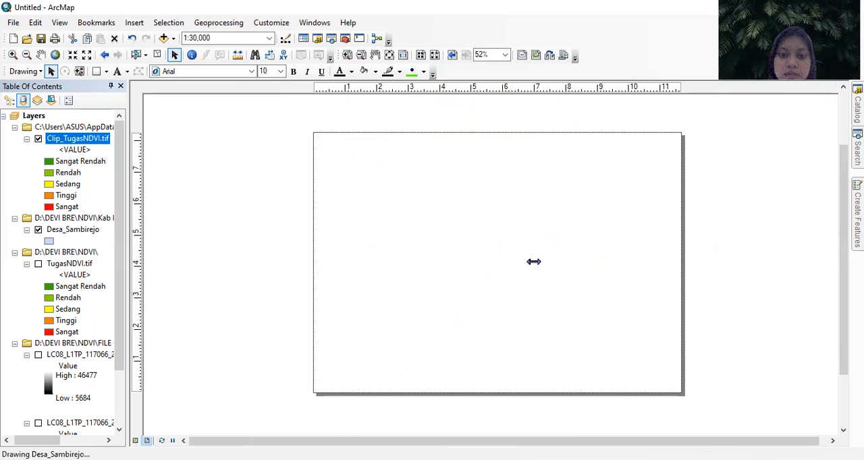
left_click_drag(327, 262, 337, 262)
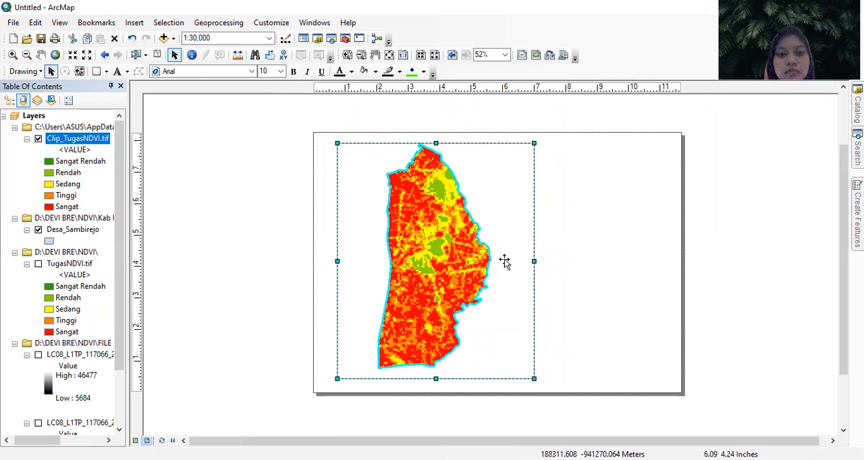
left_click(584, 241)
left_click(444, 243)
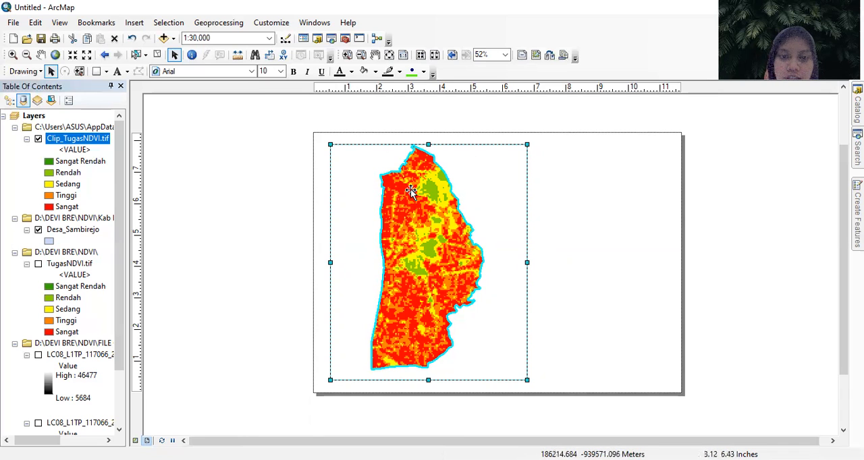
- Add a graticule with labels to the data frame, with parallels every 50 seconds and a simple border
right_click(446, 210)
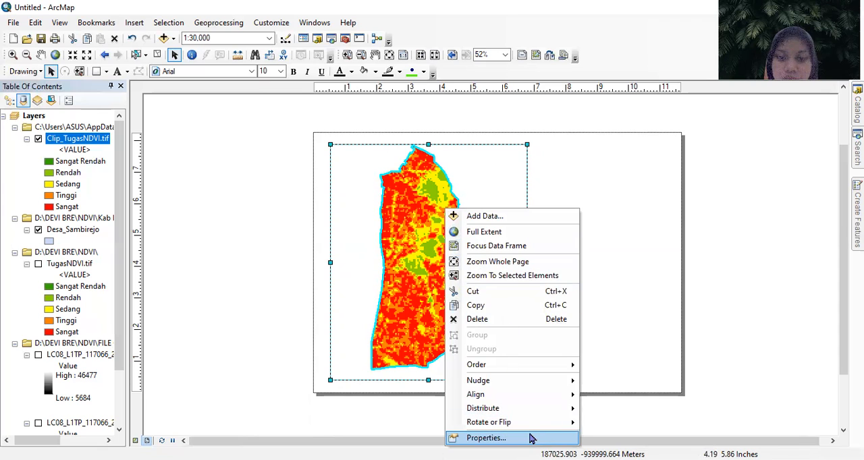
left_click(531, 439)
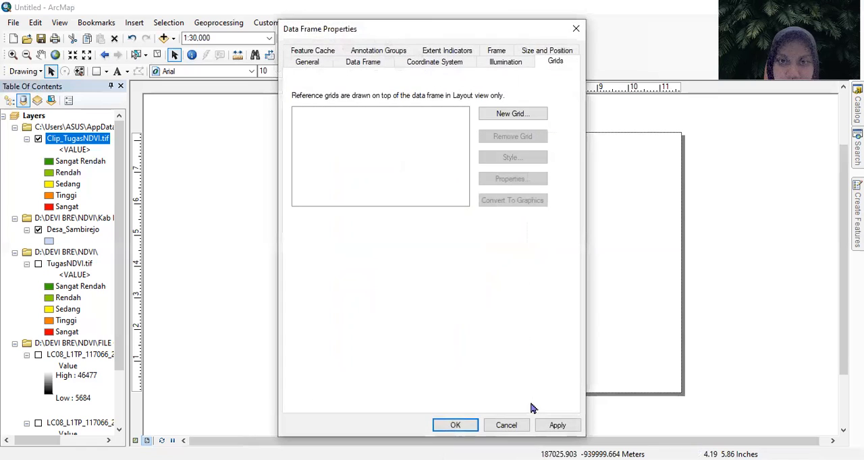
left_click(511, 115)
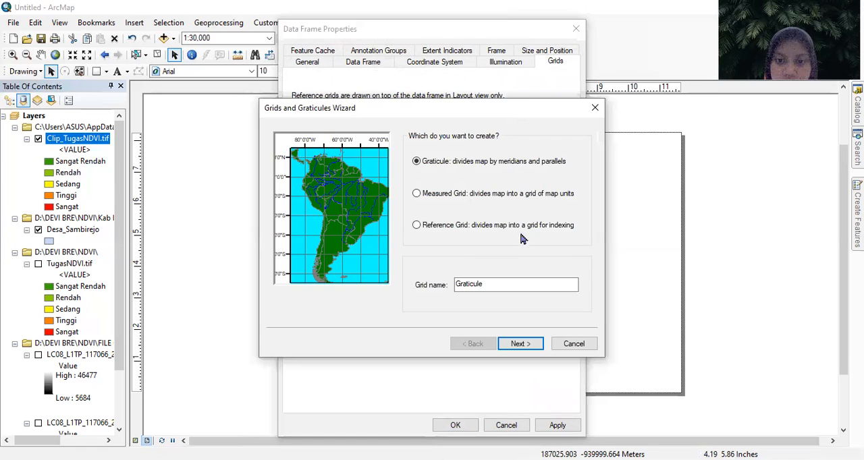
left_click(520, 345)
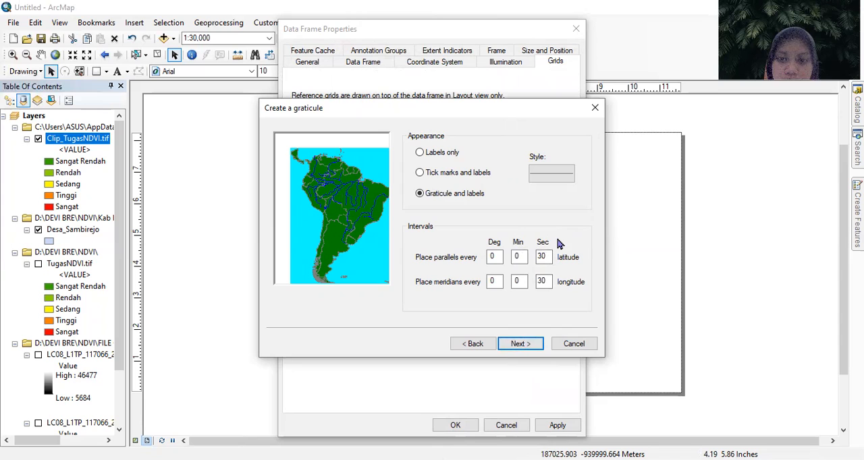
double_click(542, 257)
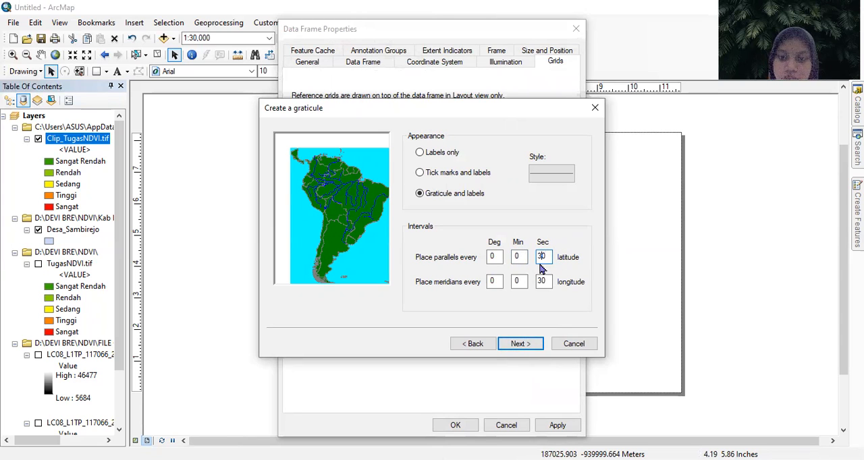
left_click(544, 280)
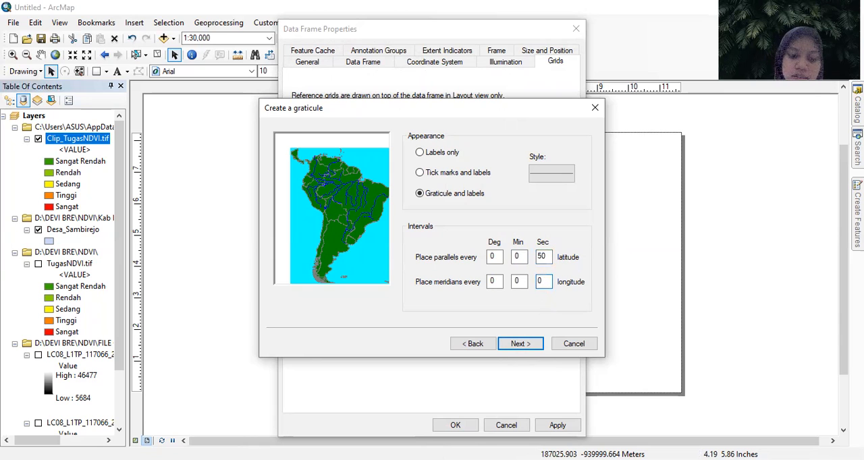
left_click(520, 345)
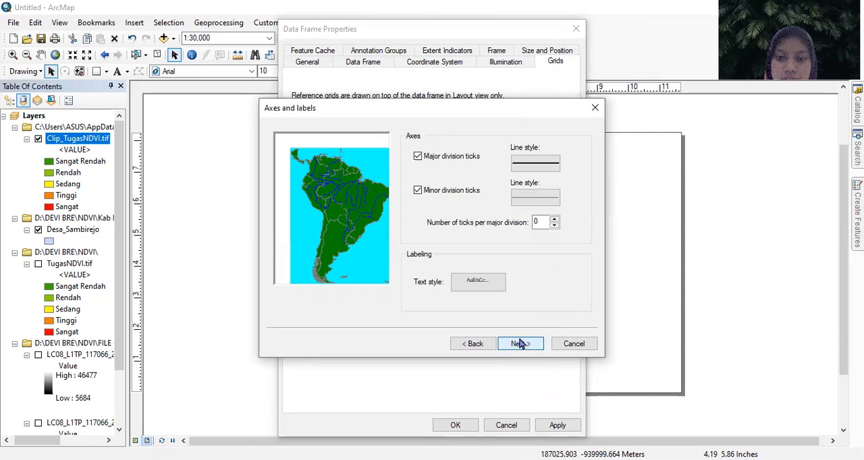
left_click(527, 347)
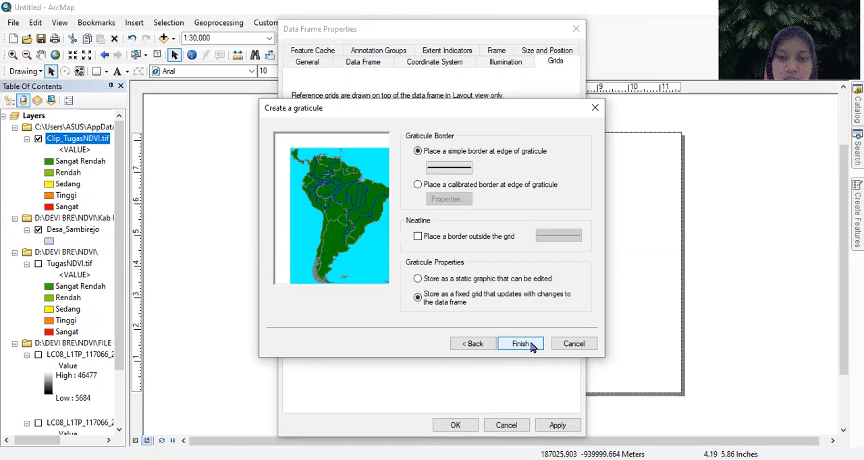
left_click(531, 346)
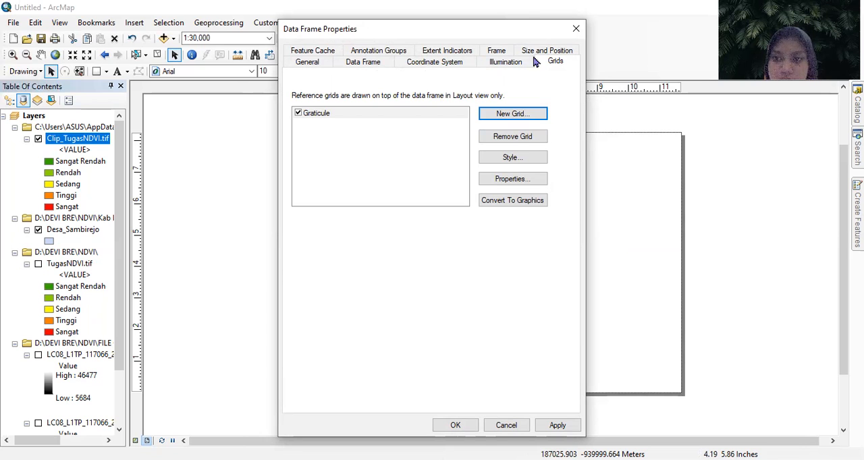
- Choose the Graticule with sub ticks style for the data frame's new grid
left_click_drag(513, 30, 722, 31)
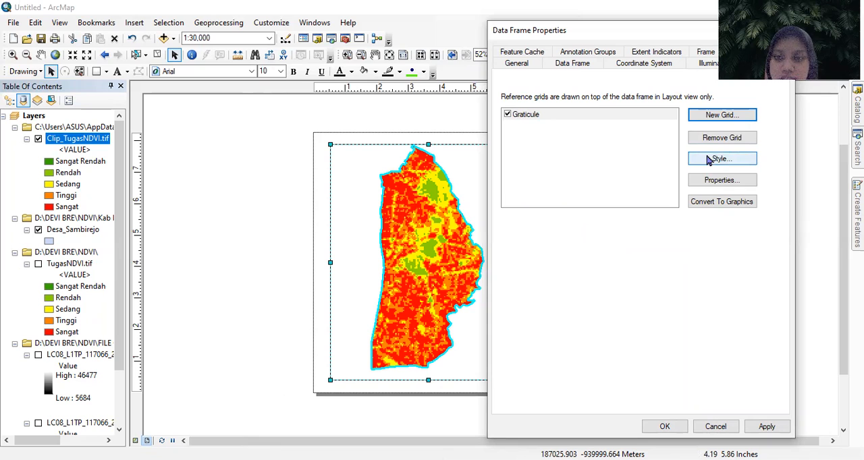
left_click(714, 162)
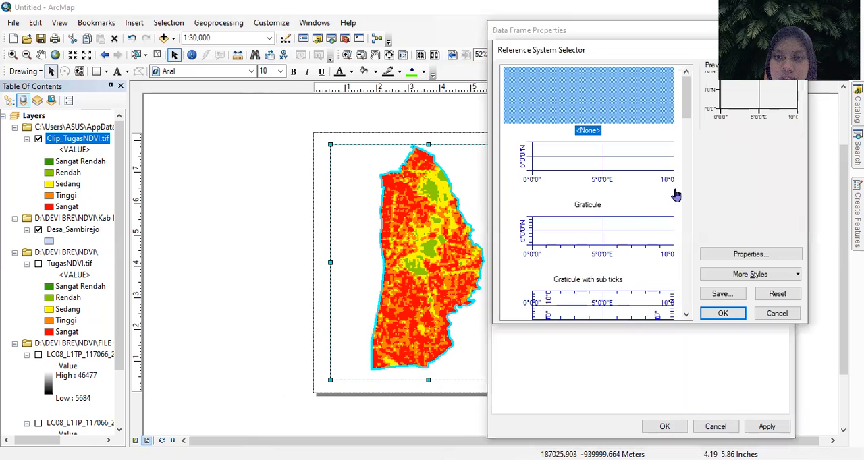
left_click_drag(686, 108, 688, 88)
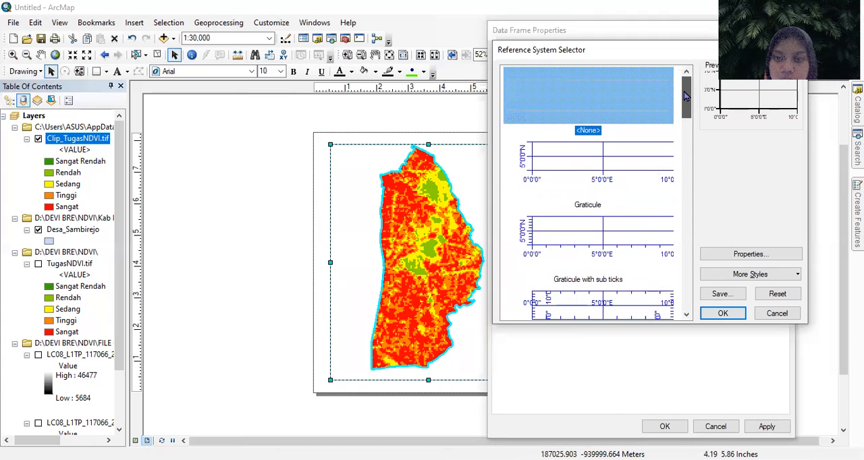
left_click(600, 222)
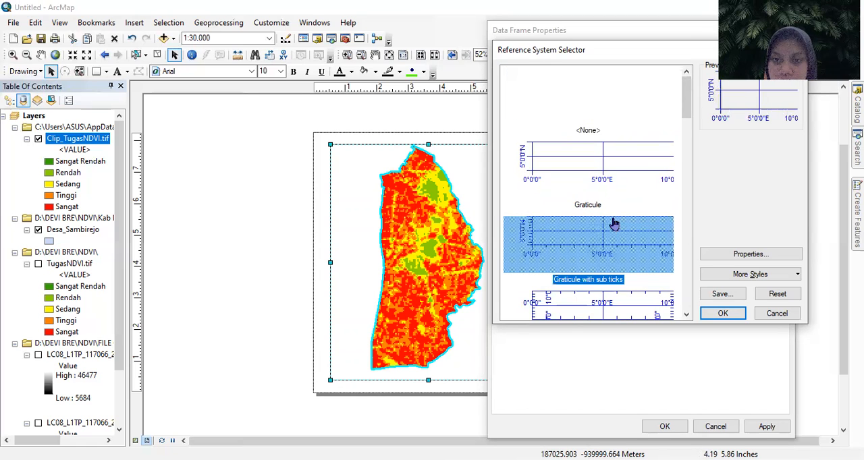
- Set the graticule's X and Y axis intervals to 0° 0' 50" and apply the grid to the data frame
left_click(749, 254)
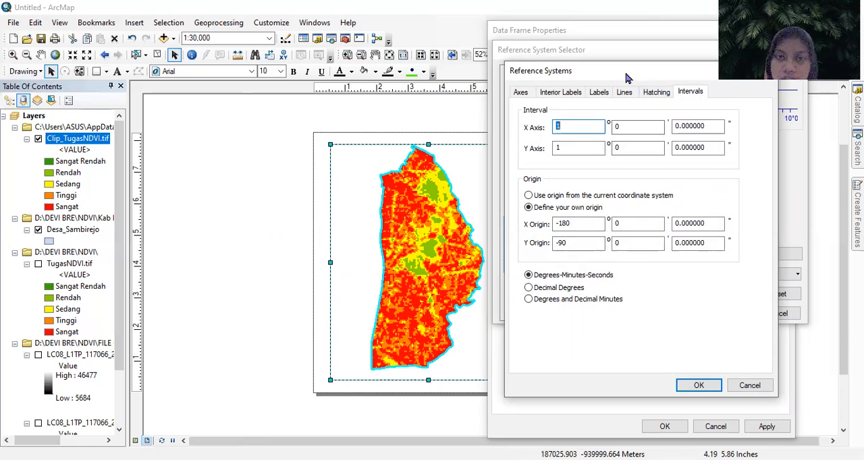
left_click_drag(614, 71, 556, 56)
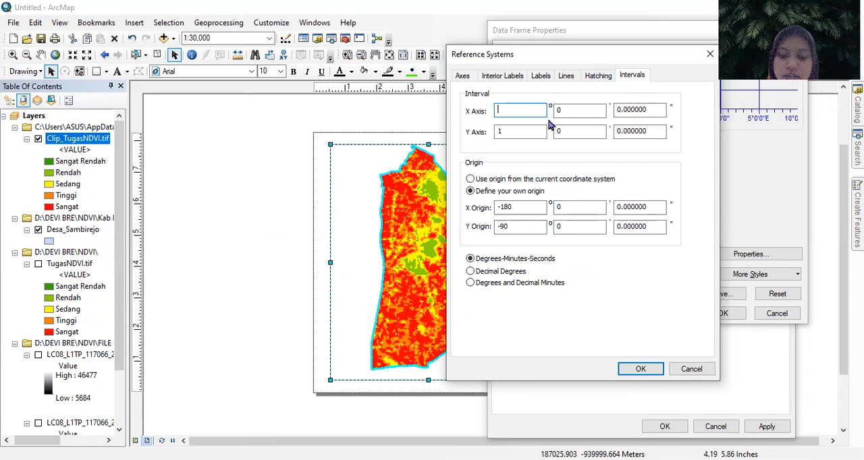
left_click(530, 130)
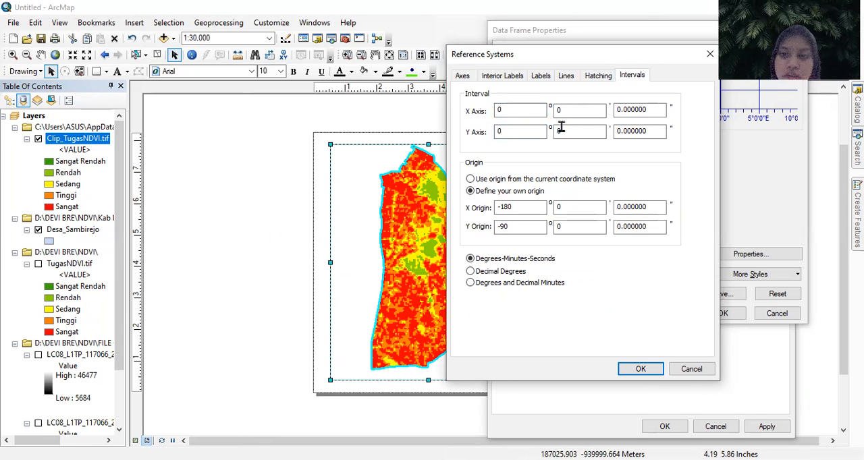
left_click(617, 109)
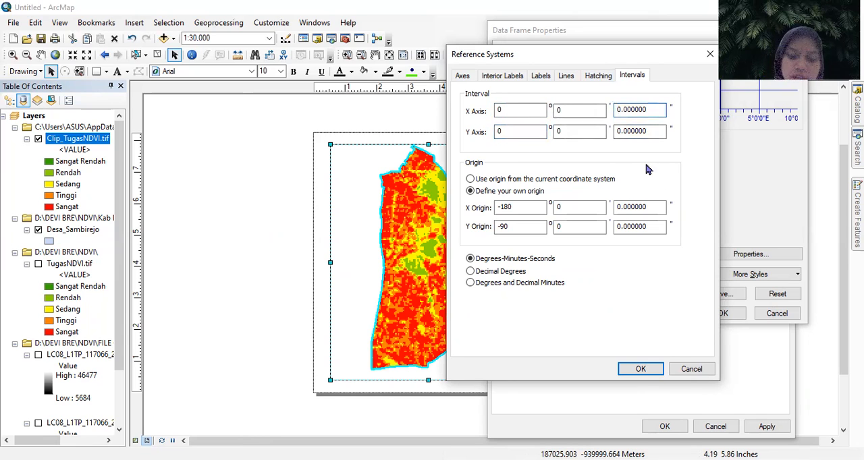
key("Tab")
left_click(616, 135)
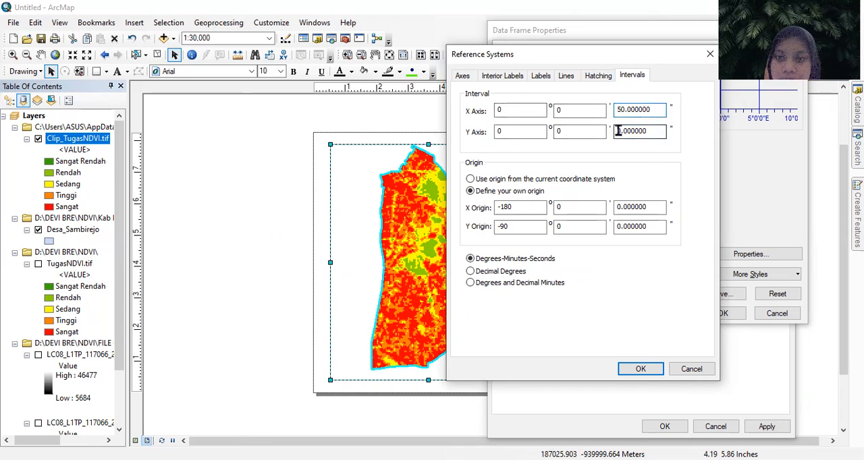
type("5")
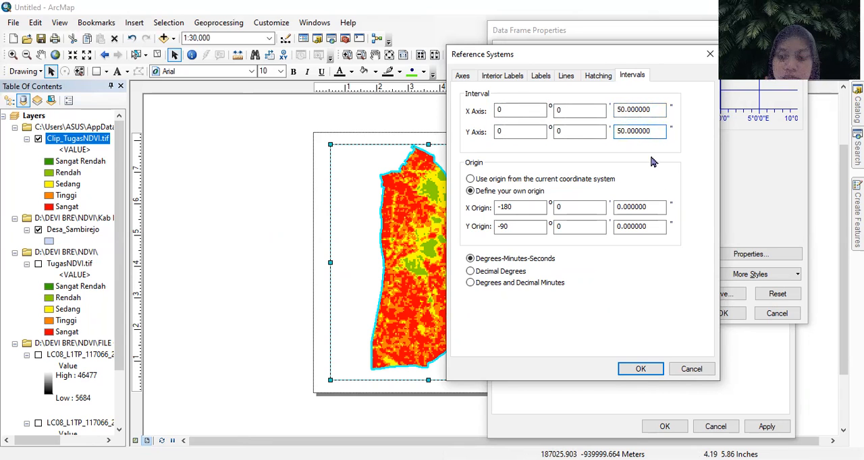
left_click(661, 368)
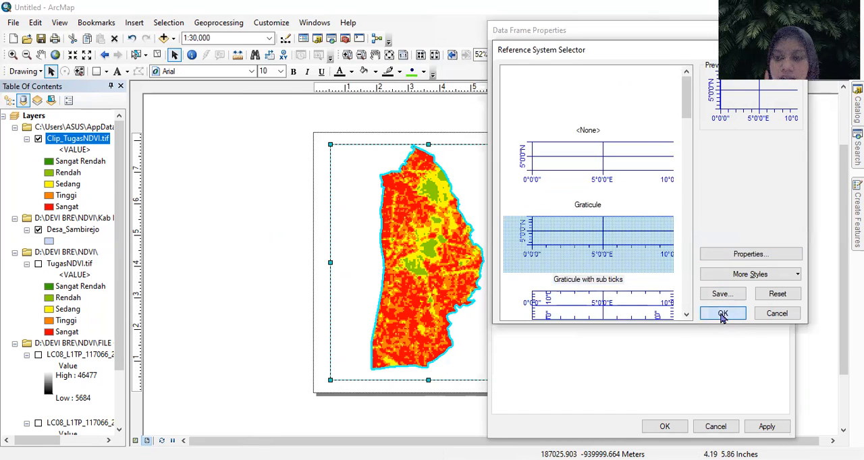
left_click(723, 314)
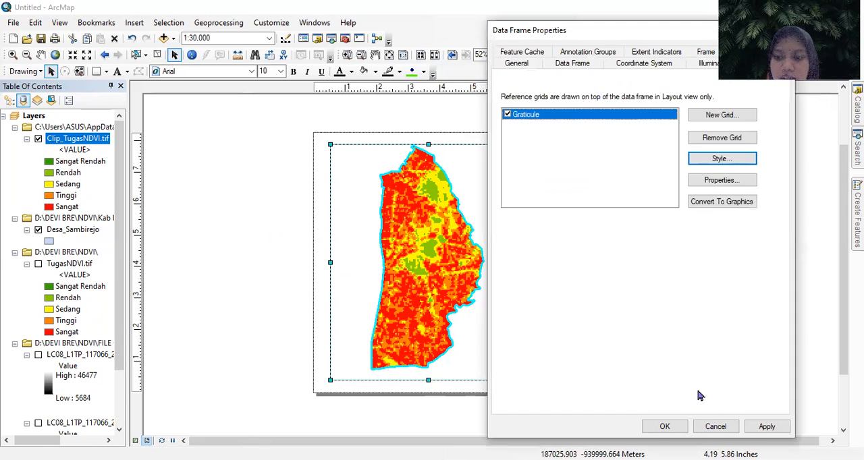
left_click(767, 427)
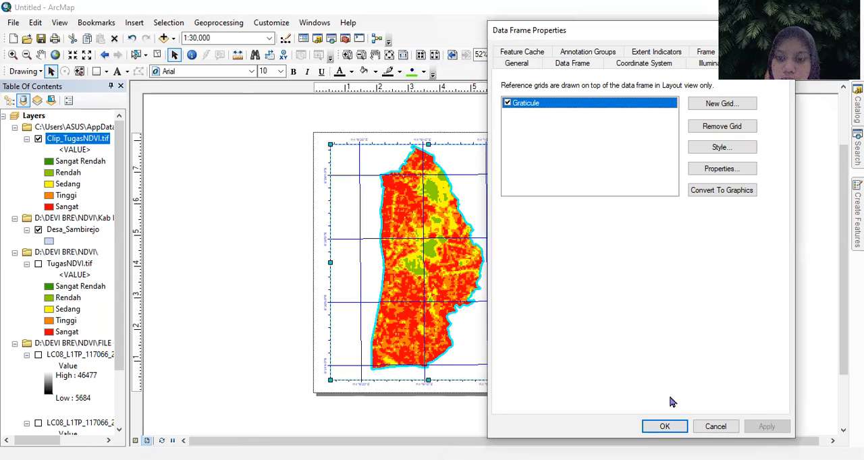
left_click(673, 428)
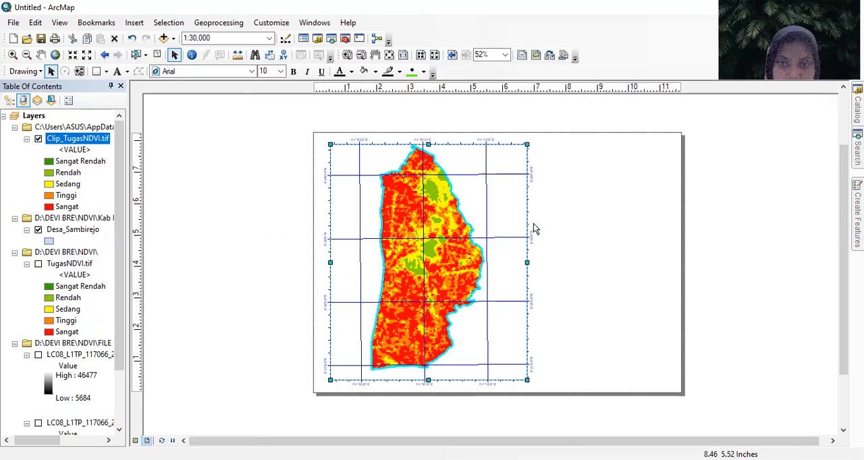
- Give the data frame's graticule a calibrated border of alternating black and white segments with black coordinate labels
right_click(460, 195)
left_click(599, 149)
left_click(475, 180)
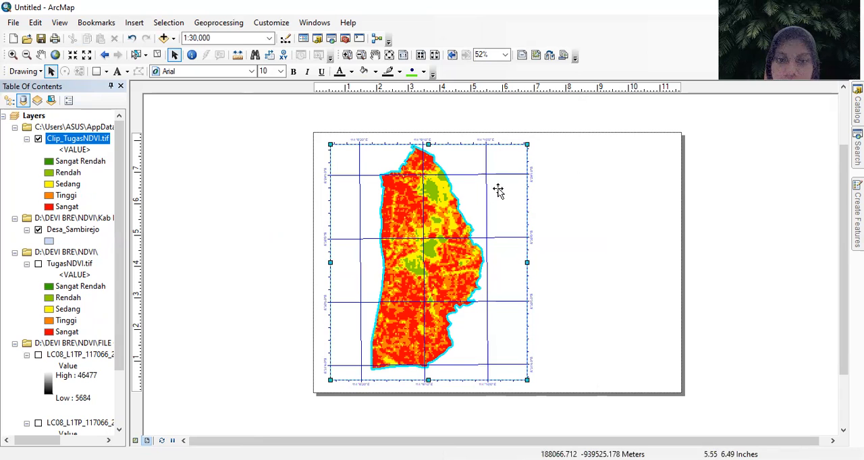
left_click(550, 195)
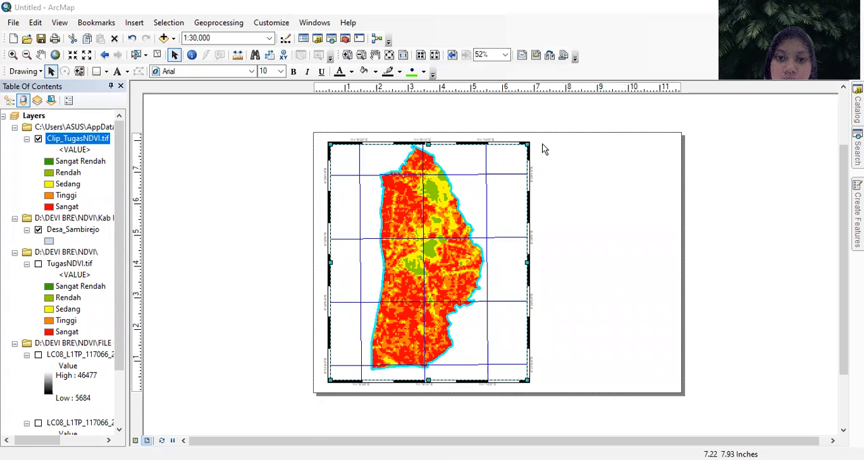
- Enlarge the layout page to 92% and examine the graticule's border and coordinate labels along the map's upper edge
scroll(601, 212, "down", 2)
scroll(603, 213, "up", 4)
scroll(606, 217, "up", 2)
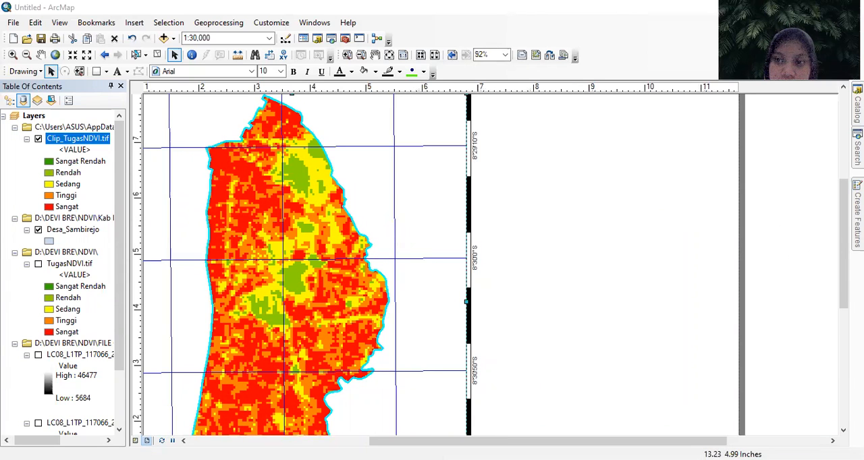
left_click_drag(842, 266, 842, 208)
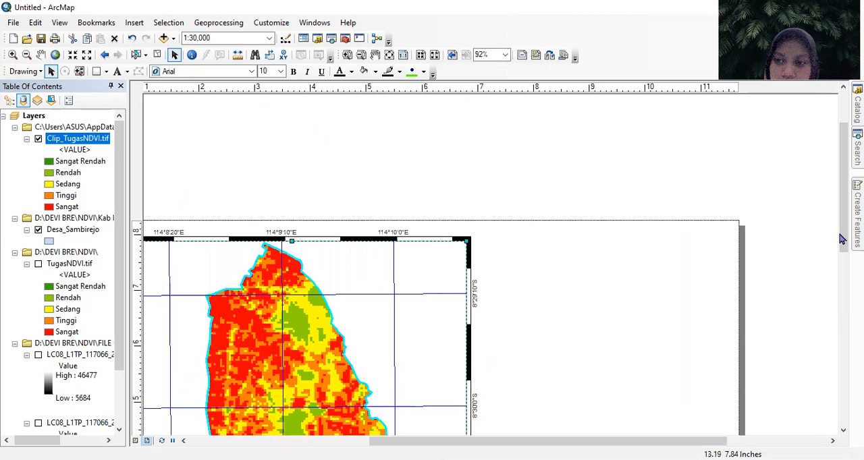
left_click_drag(842, 237, 843, 245)
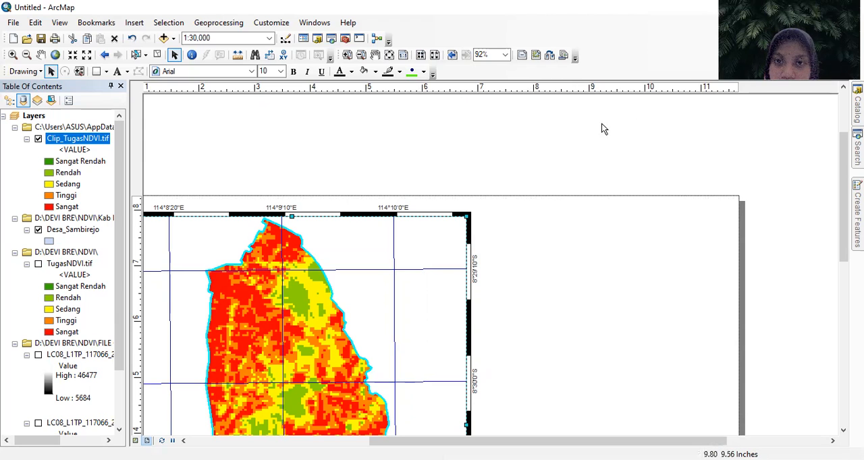
- Place vertical layout guides at about 7.1 and 11.4 inches, plus a horizontal guide just above the map frame's upper border
left_click(487, 88)
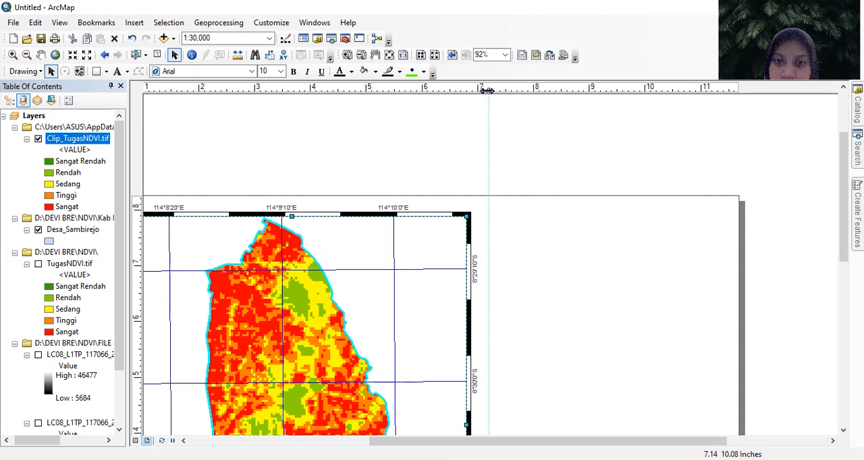
left_click(722, 88)
left_click_drag(721, 88, 727, 89)
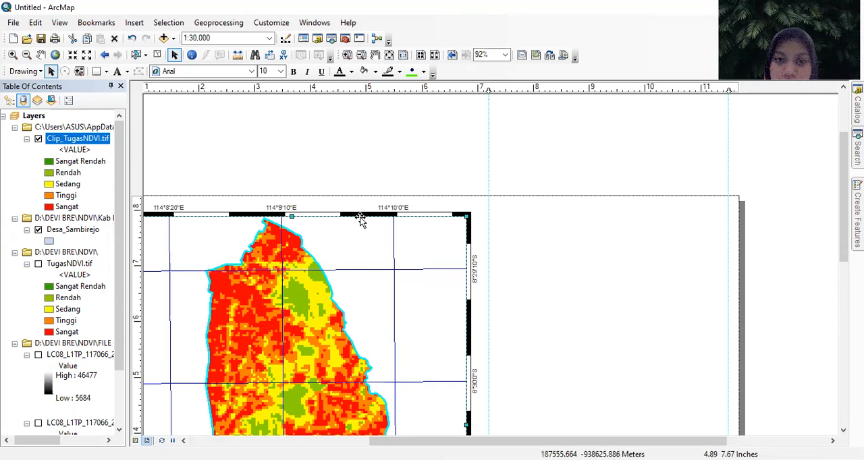
left_click(138, 210)
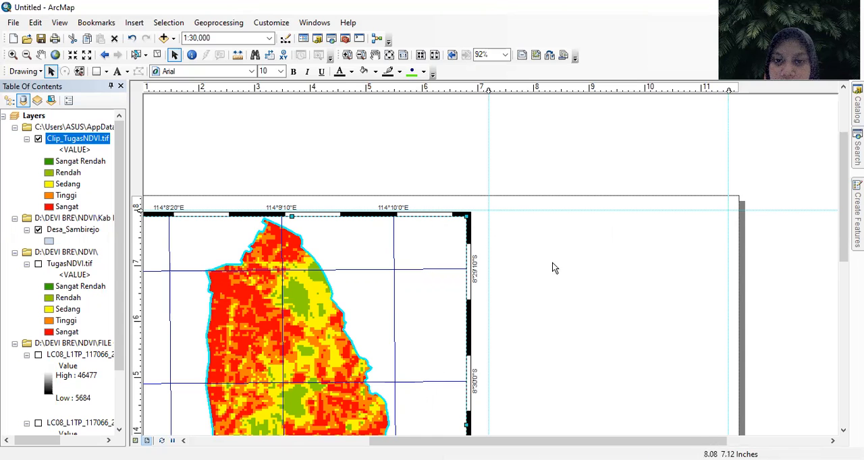
- Add a horizontal layout guide near the page's lower edge, just below the map frame's bottom border
scroll(580, 271, "up", 3)
scroll(583, 250, "down", 2)
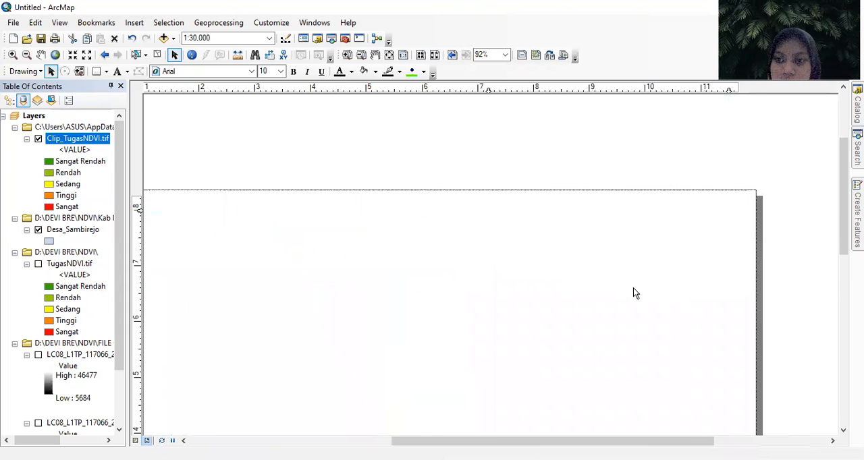
left_click_drag(843, 229, 844, 335)
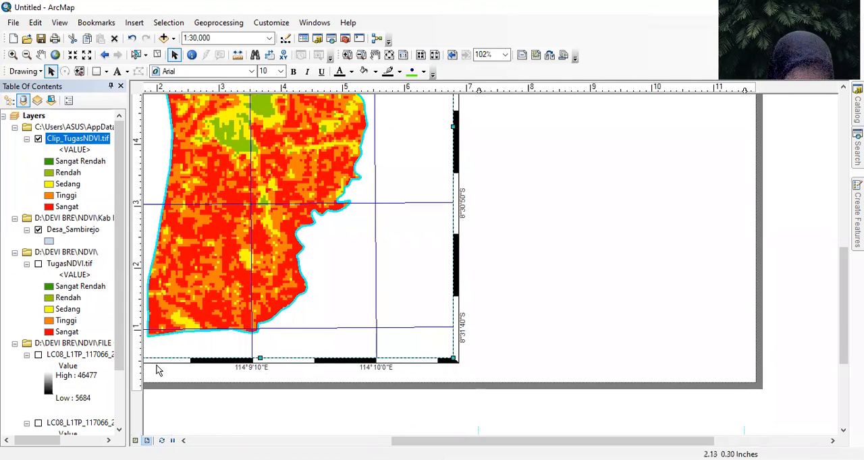
left_click(139, 366)
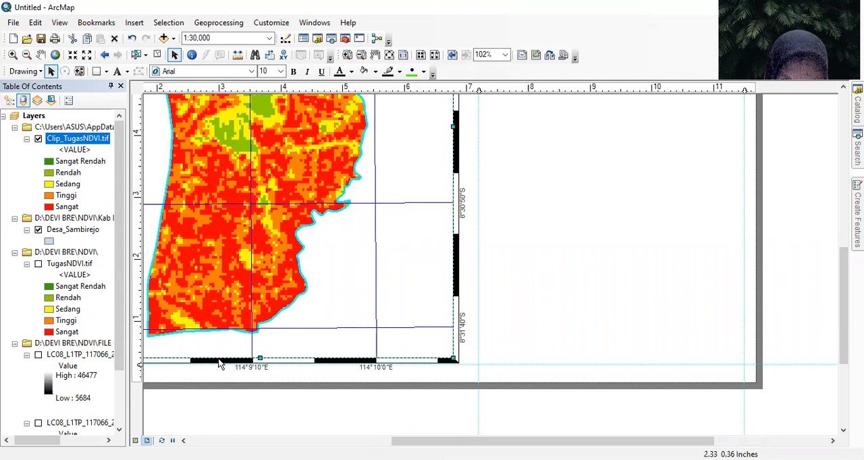
- Insert the title text "PETA KERAPATAN VEGETASI DES SAMBIREJO" in the blank area beside the upper part of the map frame
scroll(444, 315, "down", 1)
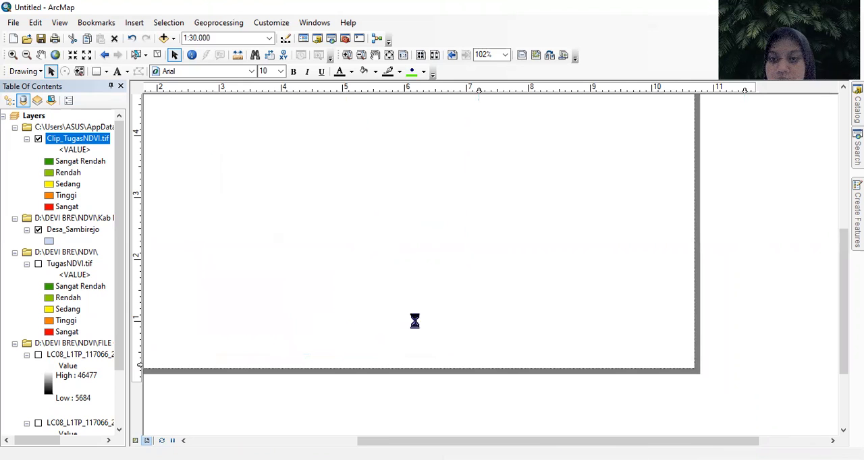
scroll(407, 311, "down", 1)
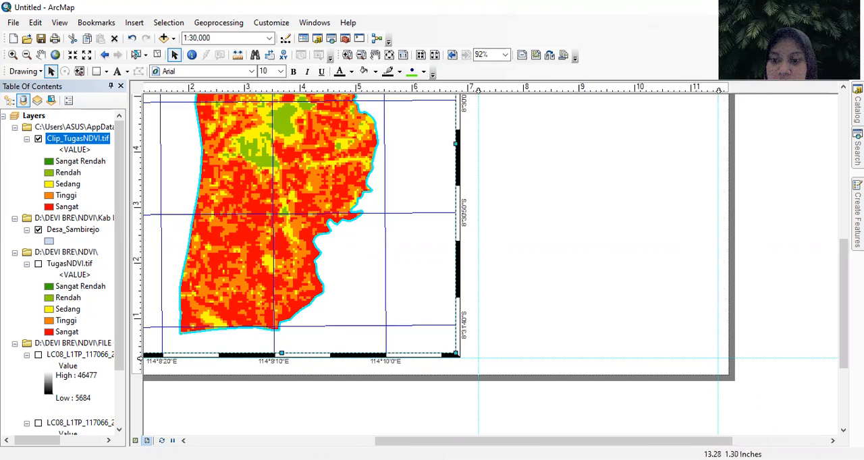
left_click_drag(843, 311, 843, 222)
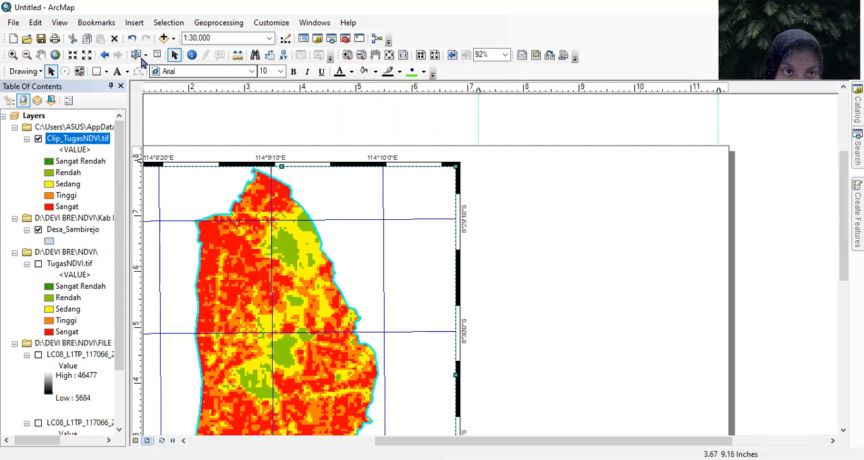
left_click(116, 72)
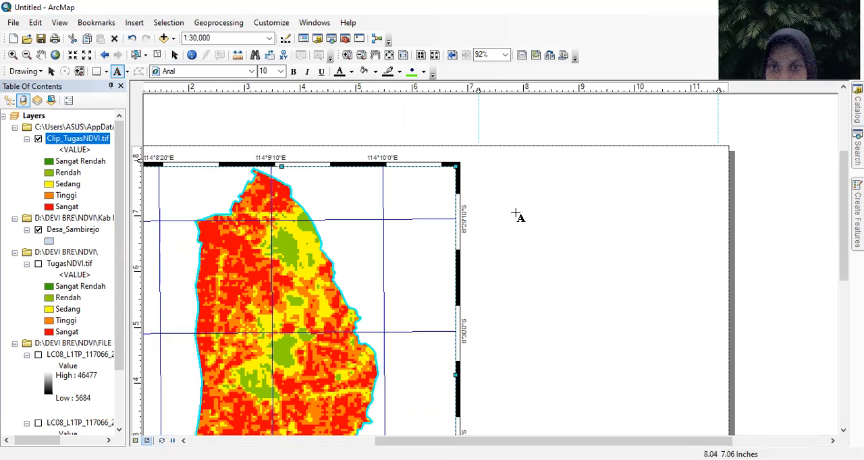
left_click(510, 178)
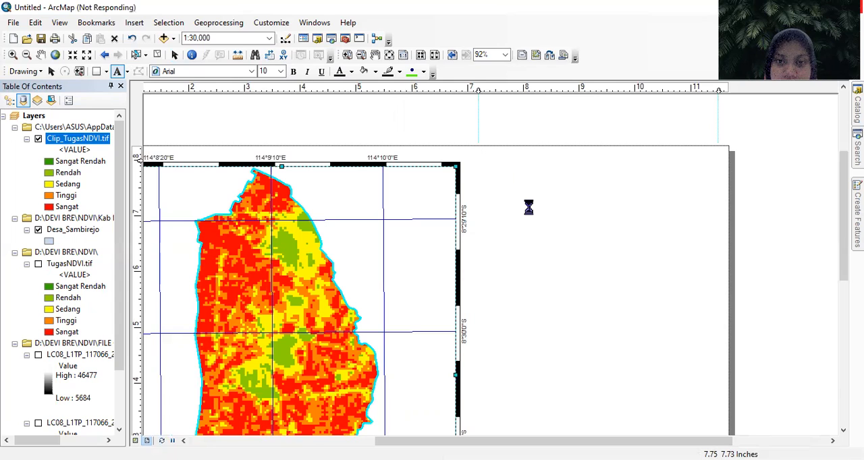
left_click(517, 171)
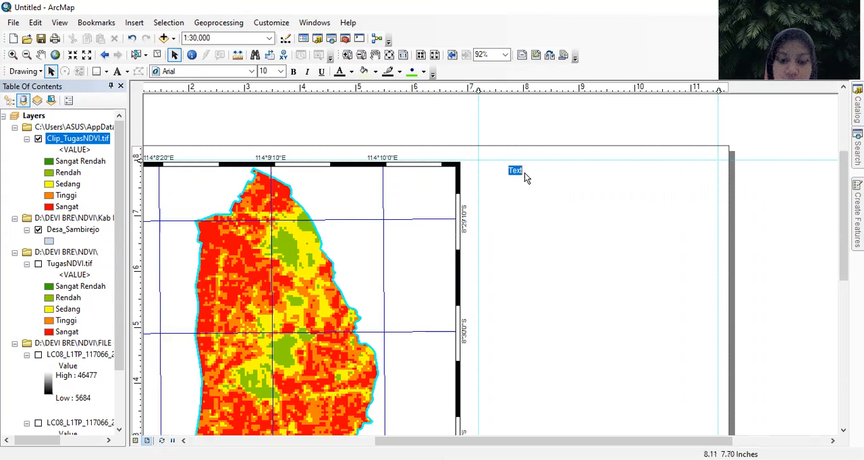
type("PETA")
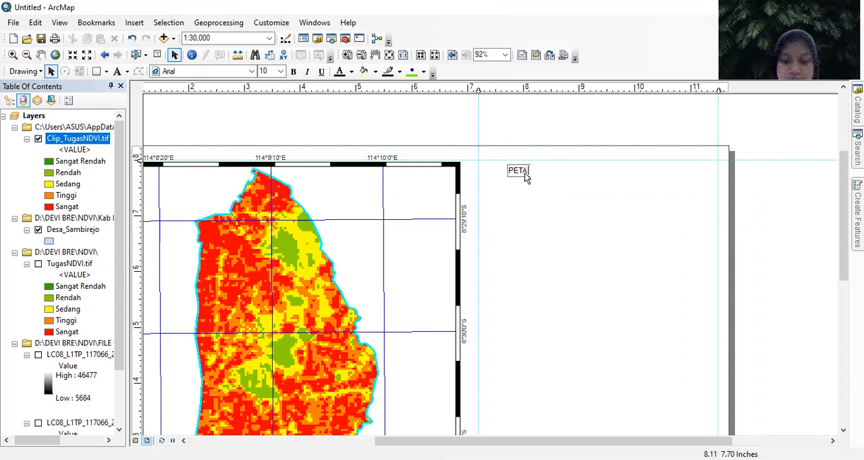
type(" KERA")
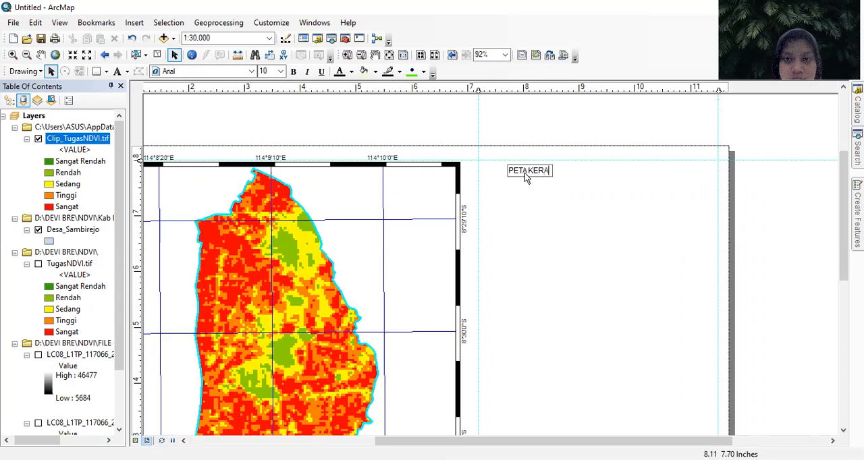
type("PATAN ")
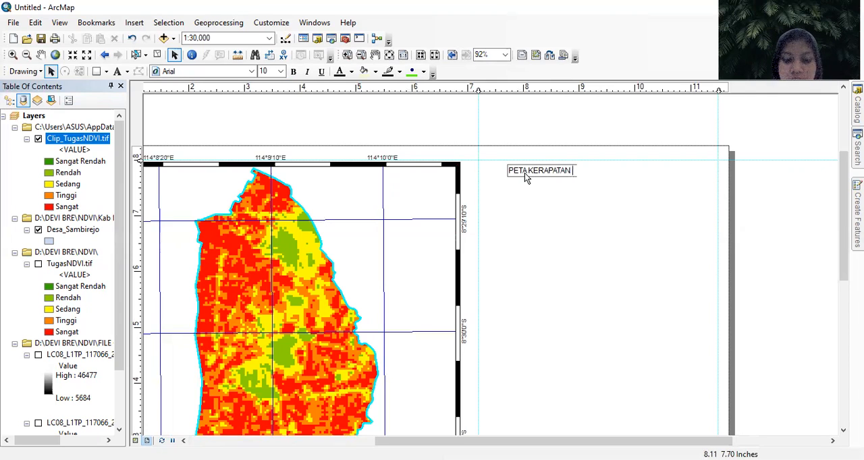
type("BEEGETAS")
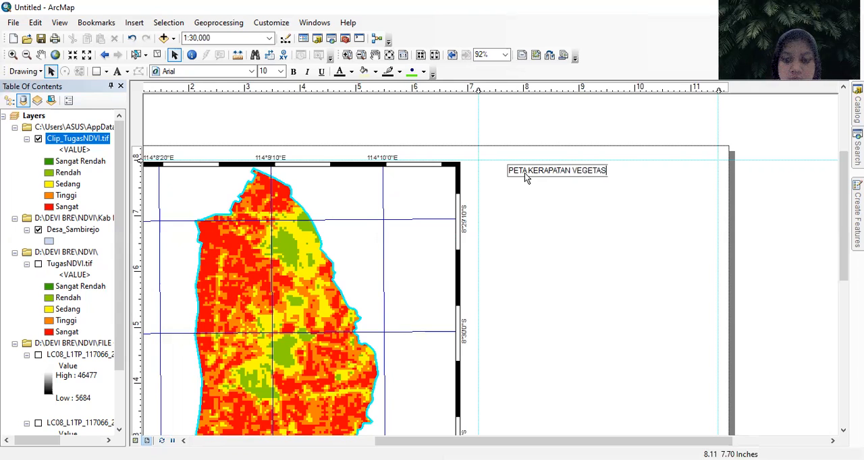
type("I DES SAMBIREJO")
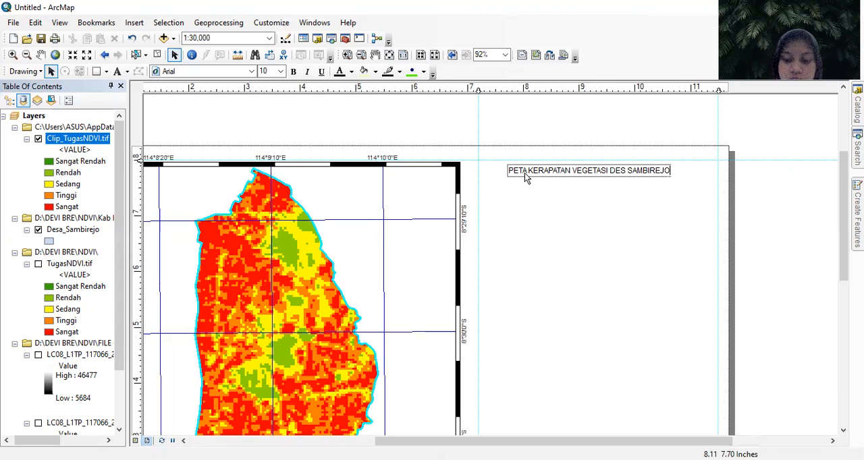
key("Return")
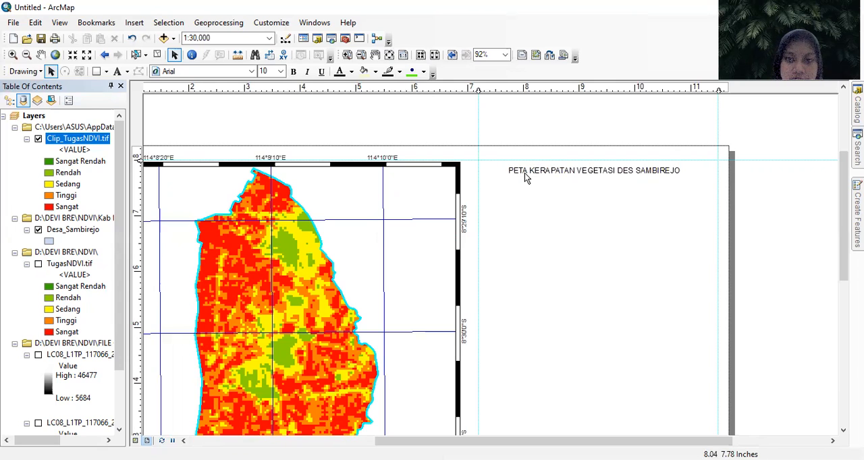
- Correct "DES" to "DESA" in the title and add the lines "KECAMATAN BANGOREJO" and "KABUPATEN BANYUWANGI"
left_click(550, 169)
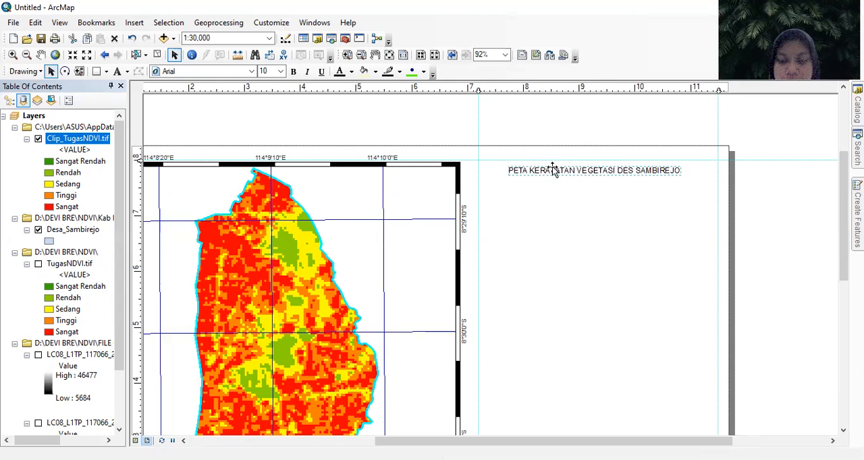
right_click(597, 172)
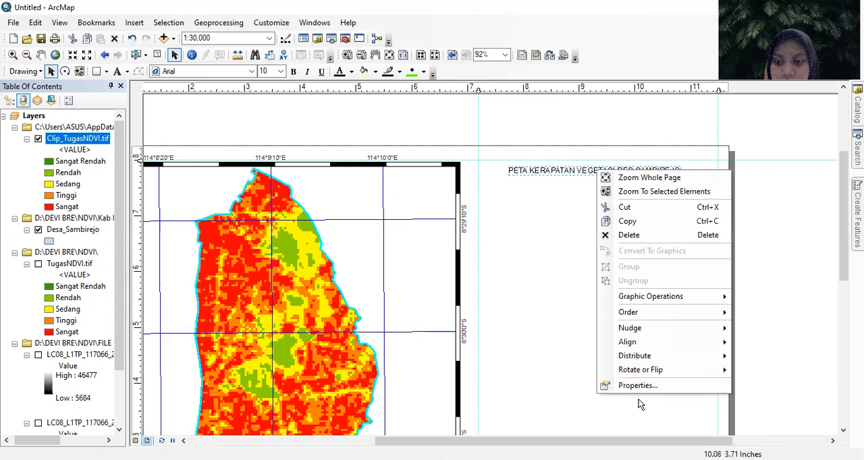
left_click(642, 389)
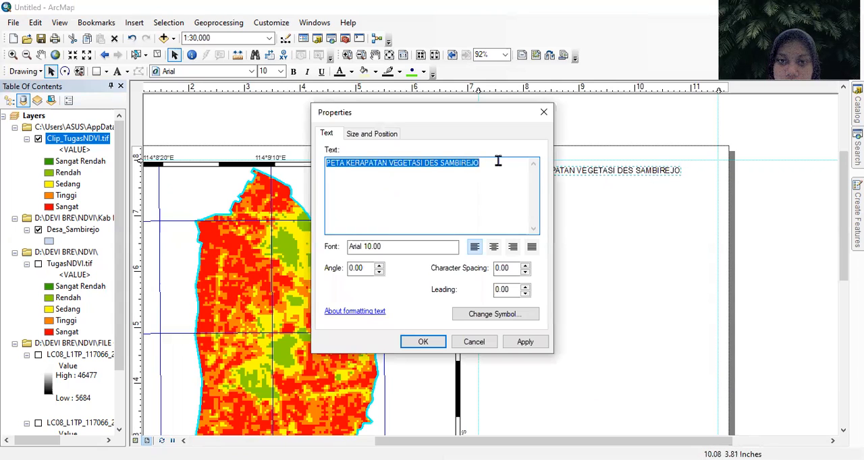
left_click(500, 165)
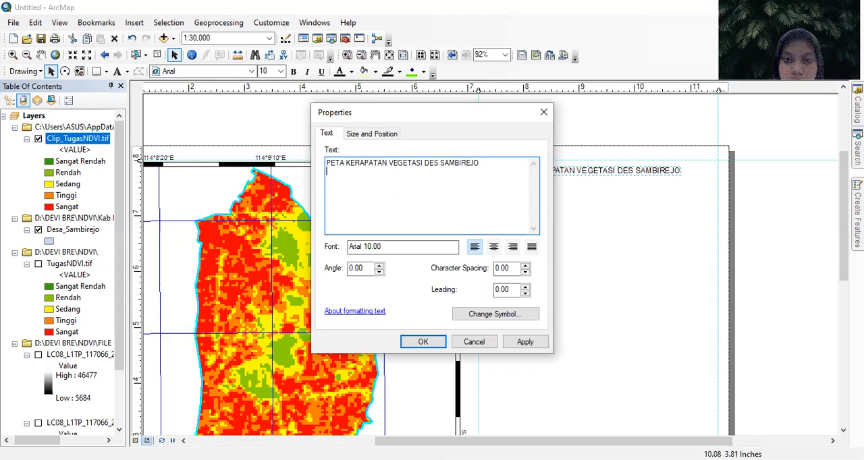
left_click(438, 165)
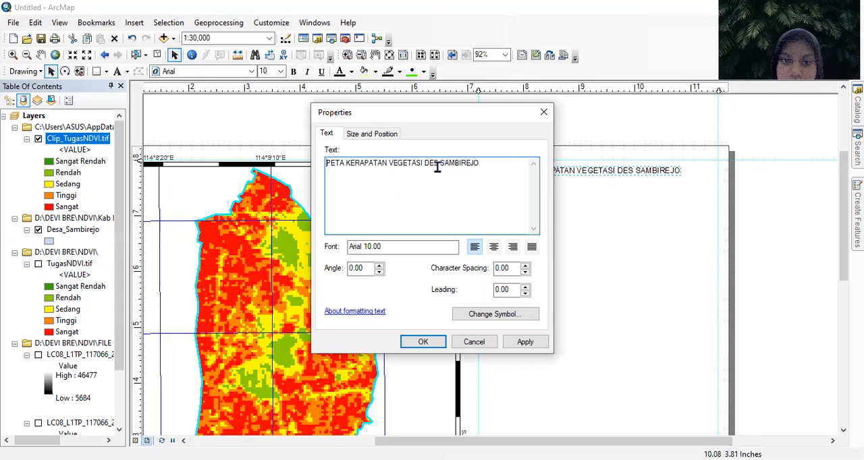
type("A")
left_click(430, 175)
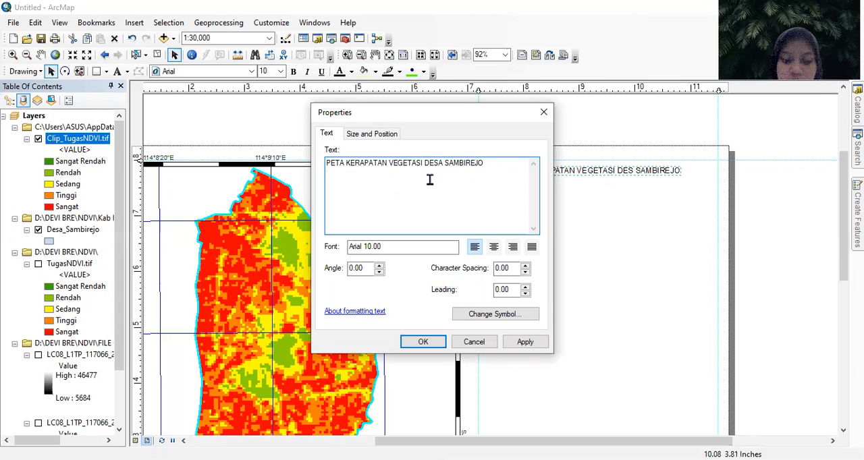
type("KECAMTA")
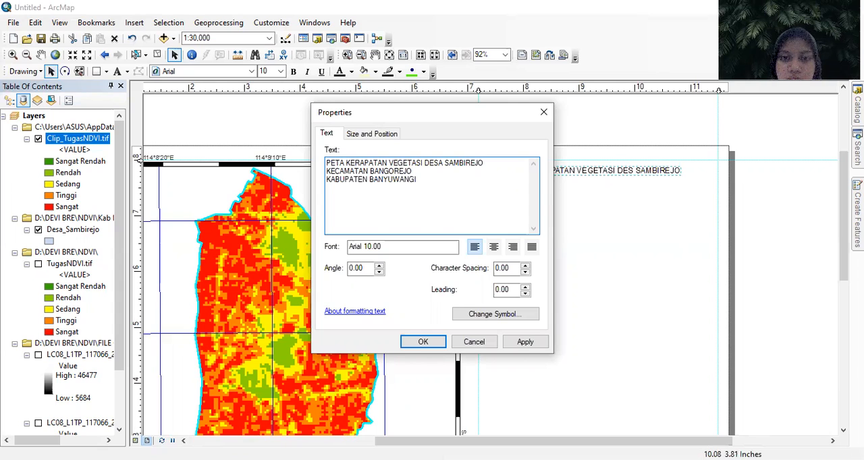
left_click(423, 342)
- Center-align the three-line title and position it midway between the two vertical guides, just under the upper guide
left_click_drag(586, 165, 576, 188)
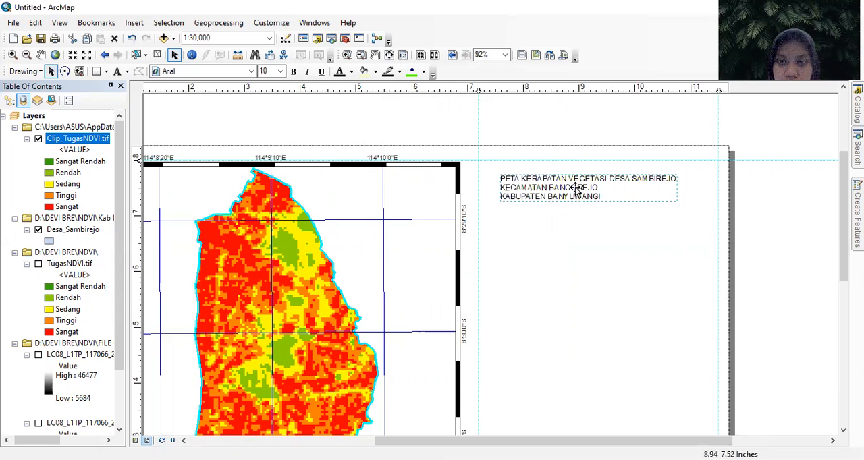
right_click(576, 190)
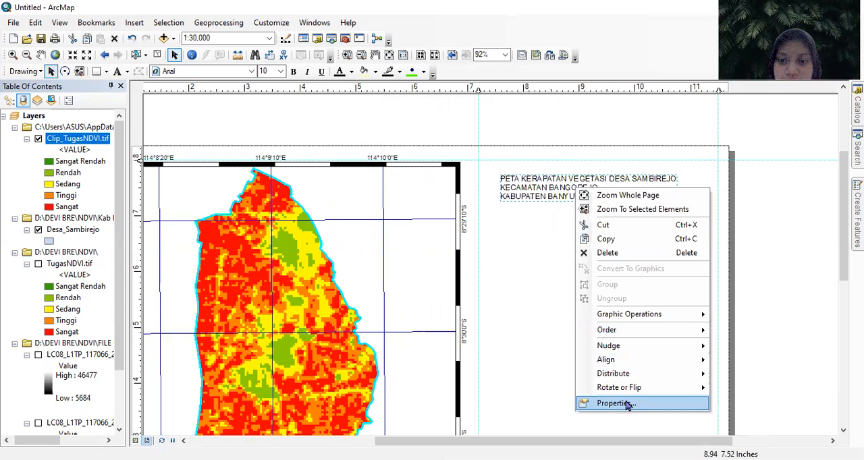
left_click(626, 404)
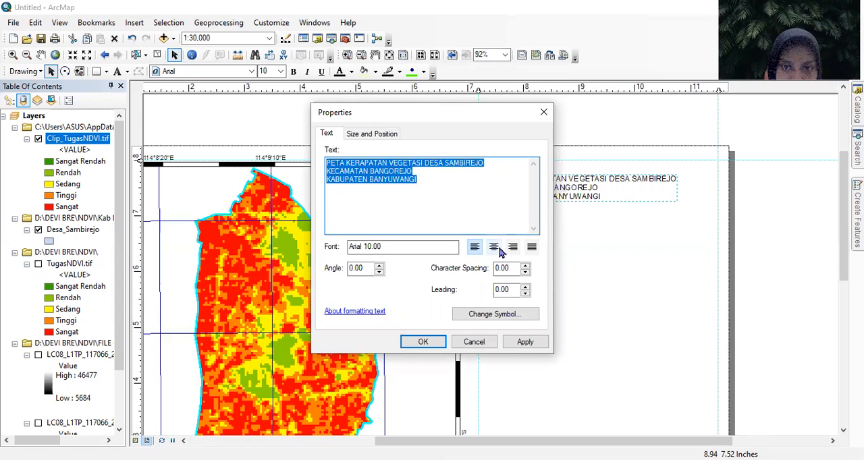
left_click(493, 248)
left_click(439, 342)
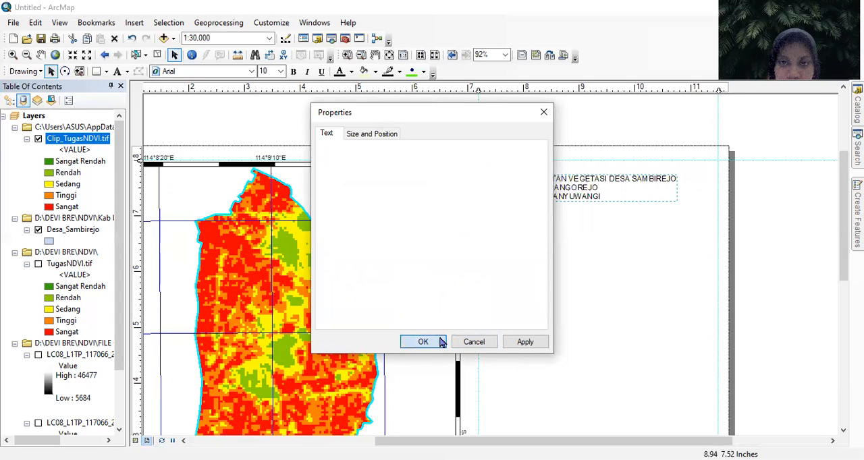
left_click_drag(529, 194, 622, 189)
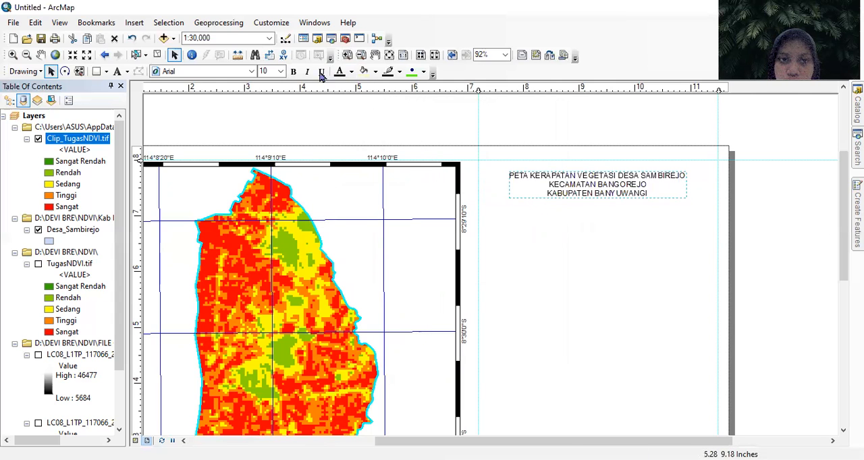
- Make the map title bold and set its font size to 16 after trying 18, keeping it just under the upper guide
left_click(293, 72)
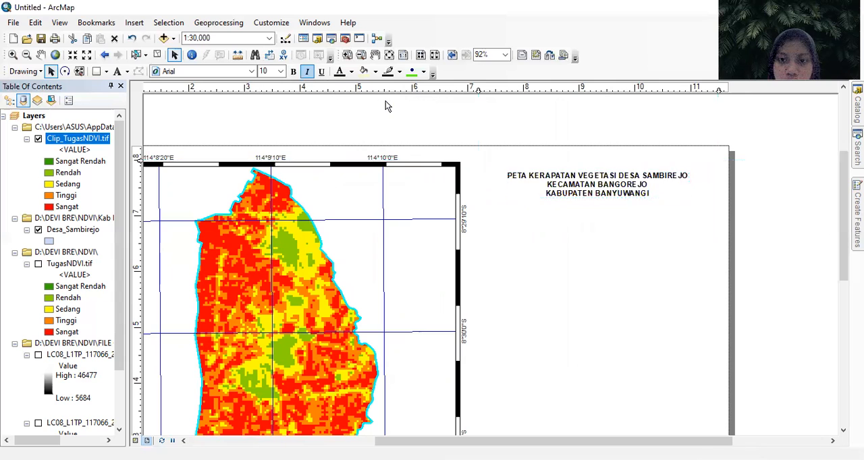
left_click(280, 71)
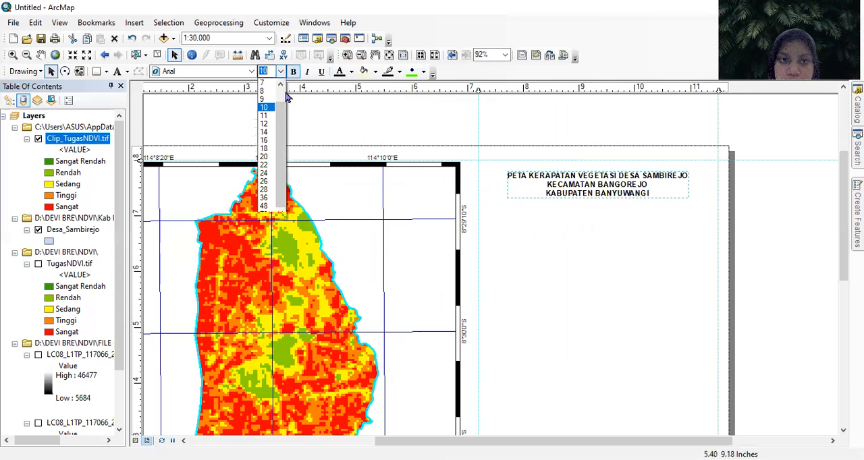
left_click(265, 149)
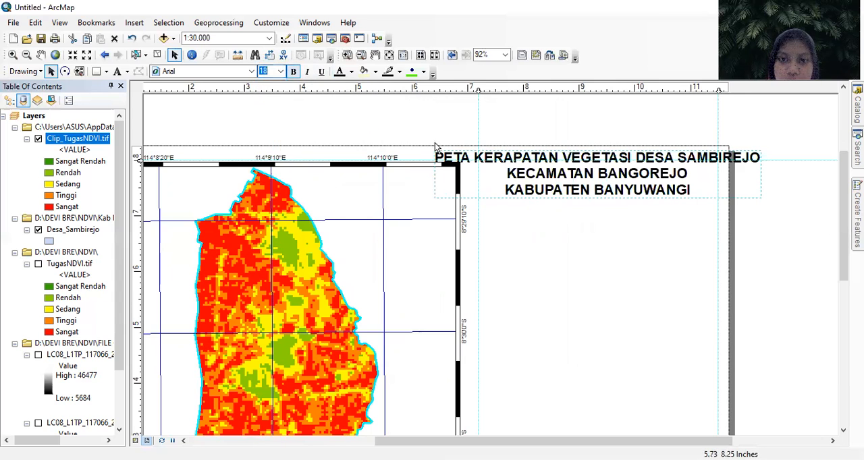
left_click(280, 73)
left_click(266, 140)
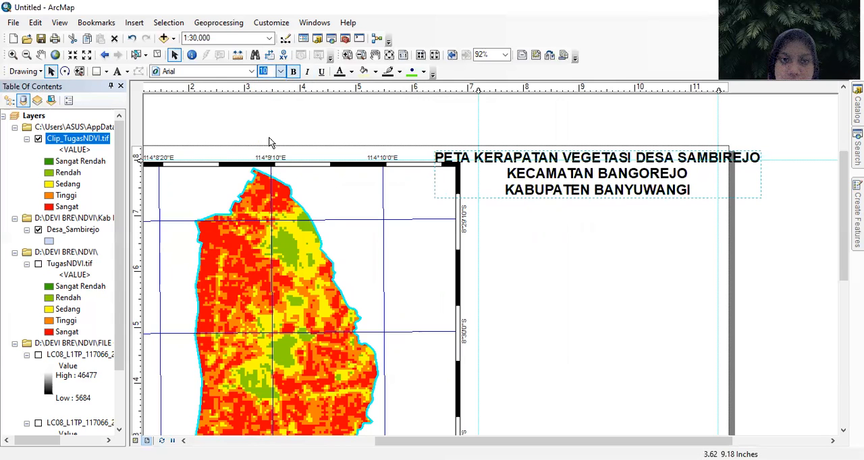
left_click_drag(595, 178, 597, 183)
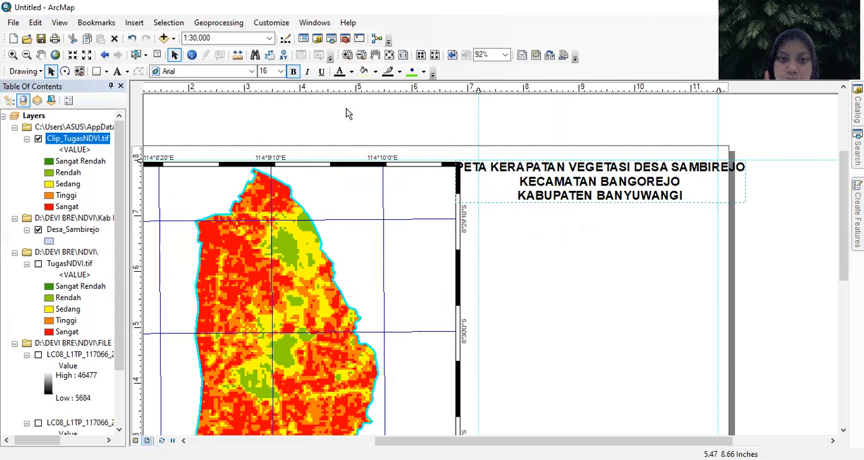
- Set the map title's font size to 14 and break its first line so "DESA SAMBIREJO" sits on its own line
left_click(280, 71)
left_click(266, 133)
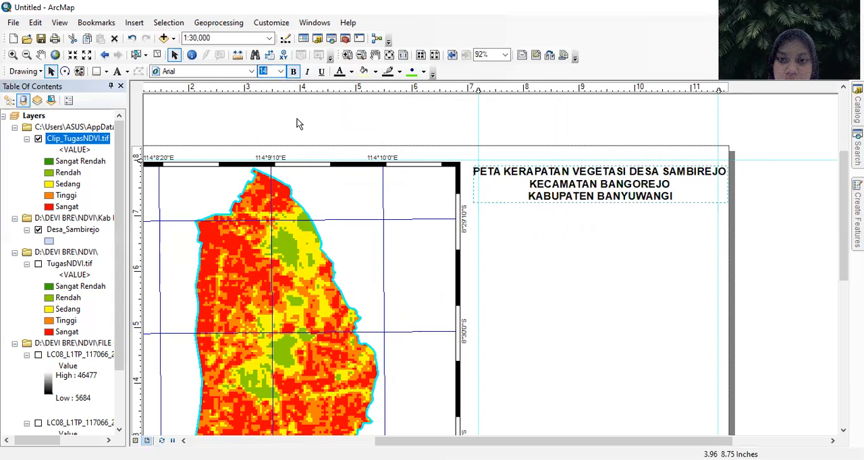
right_click(527, 200)
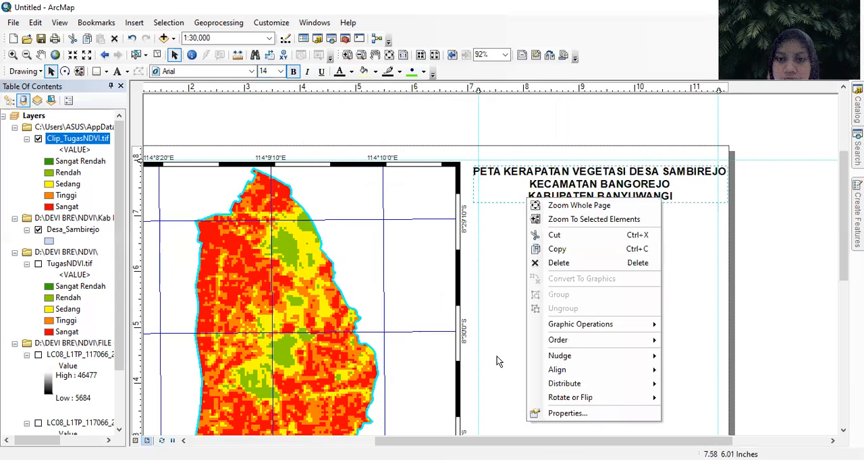
left_click(568, 413)
left_click(440, 171)
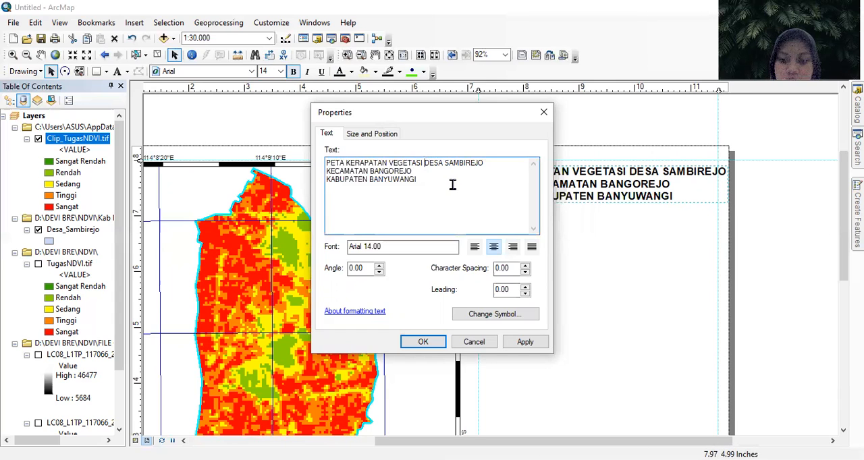
key("Return")
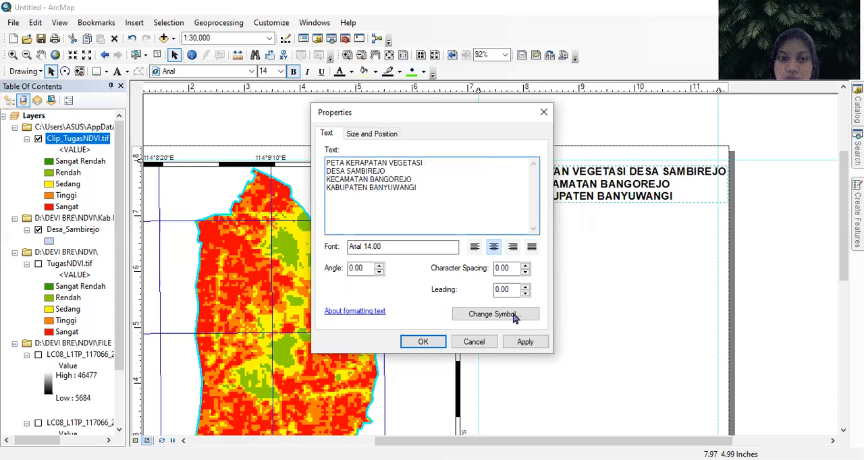
left_click(423, 342)
- Move the four-line title down so it sits fully below the upper guide
left_click_drag(622, 175, 623, 190)
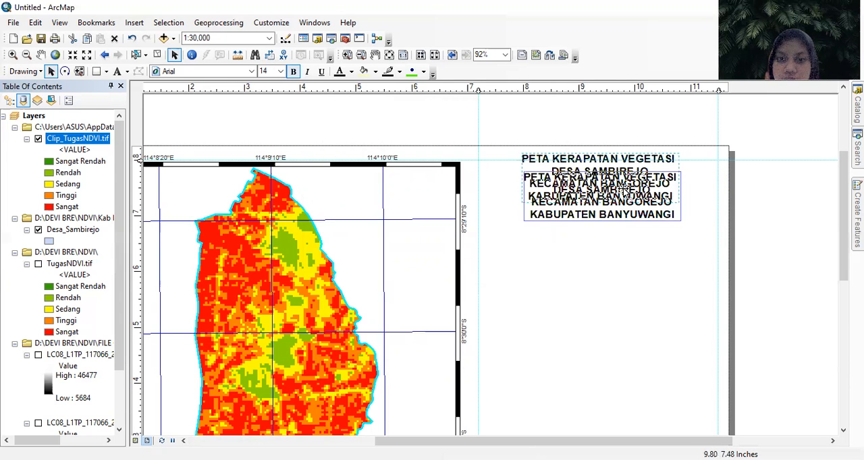
scroll(642, 265, "down", 1)
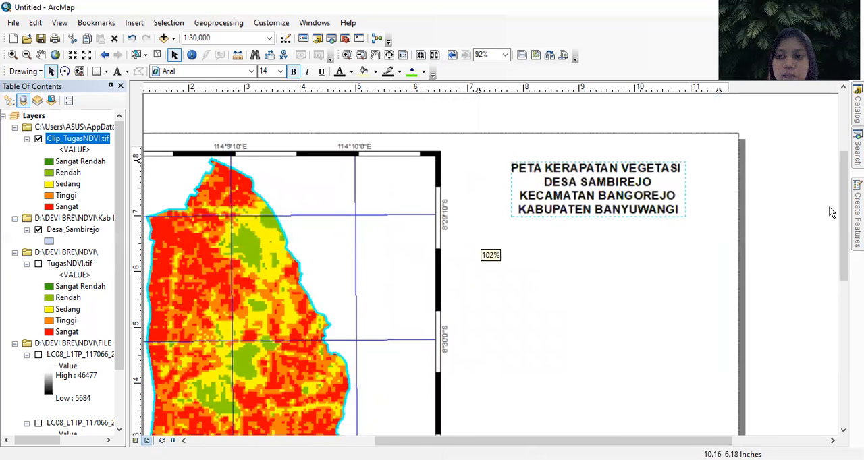
scroll(832, 212, "down", 3)
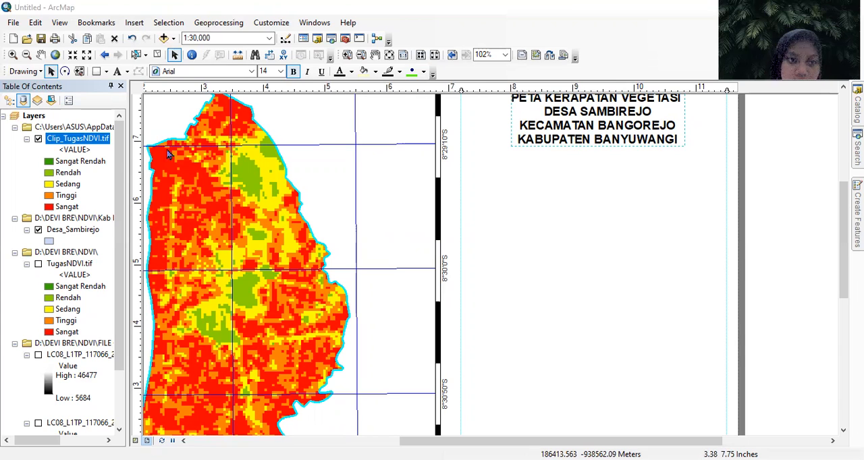
- Insert the ESRI North 7 north arrow and place it in the blank area below the title, toward the map frame
left_click(134, 22)
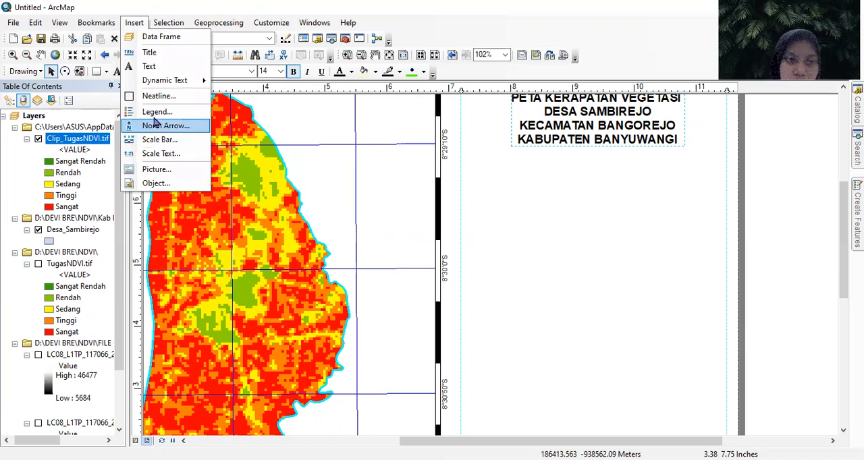
left_click(156, 125)
scroll(54, 168, "down", 3)
scroll(54, 168, "down", 7)
scroll(54, 168, "up", 10)
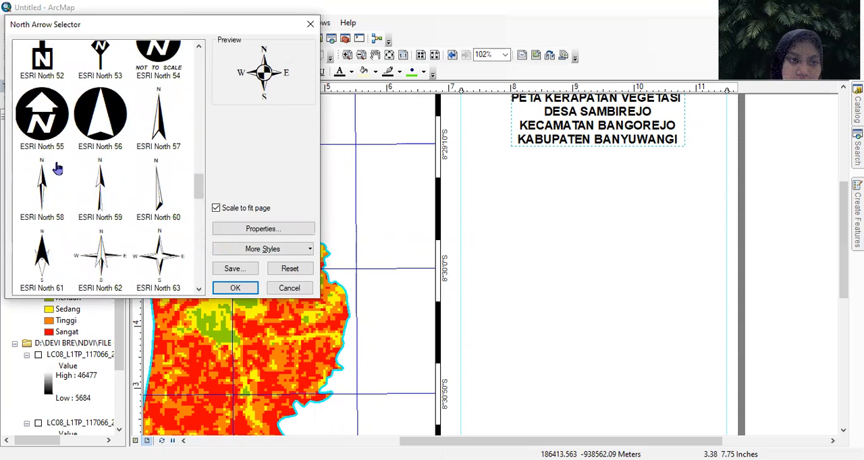
scroll(58, 167, "down", 3)
scroll(57, 167, "up", 3)
scroll(60, 170, "down", 1)
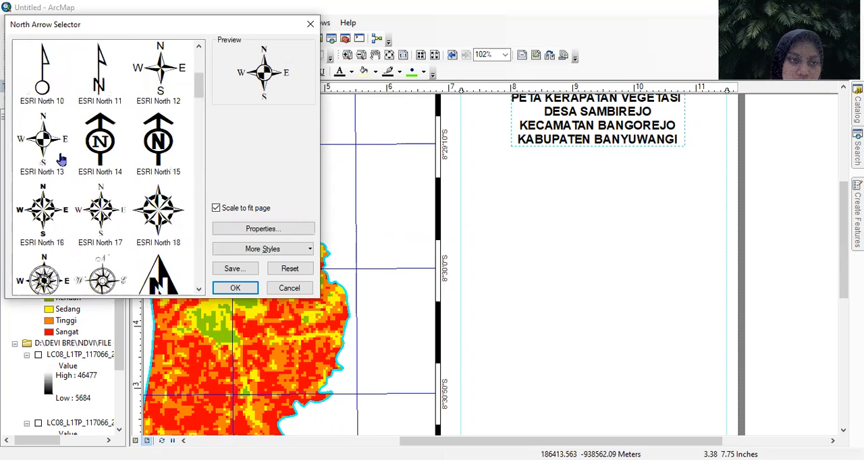
scroll(60, 170, "up", 1)
left_click(40, 215)
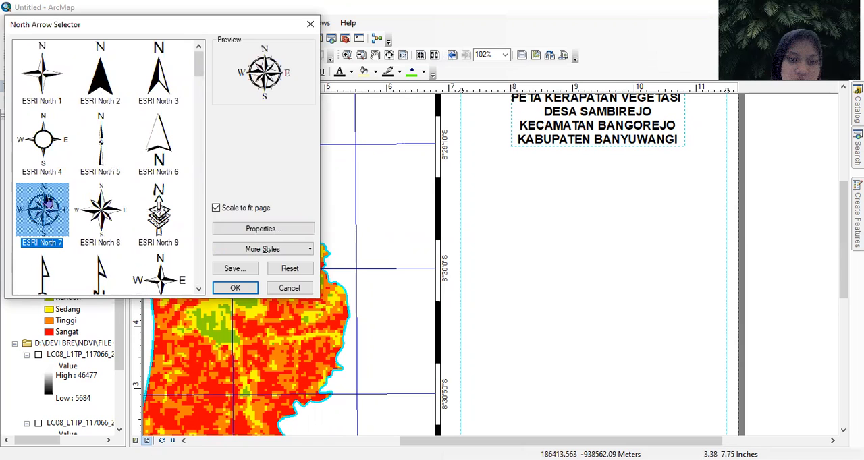
left_click(236, 288)
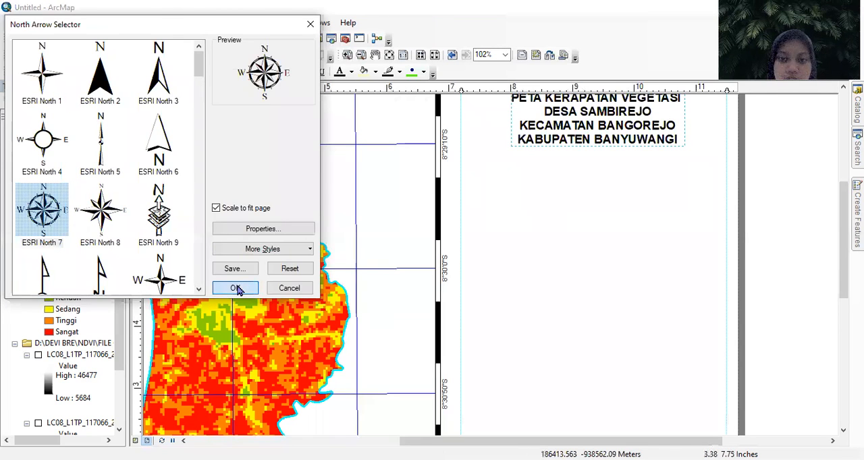
left_click_drag(422, 302, 593, 299)
left_click_drag(551, 225, 539, 224)
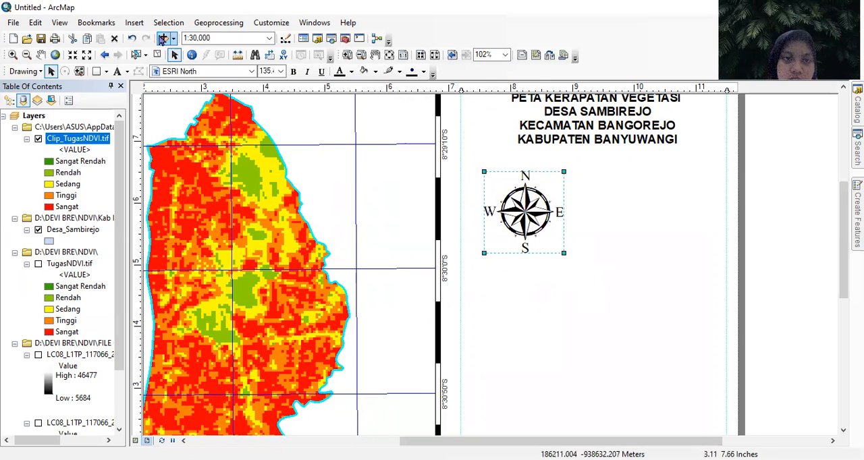
- Insert an Absolute Scale text and place it directly beneath the north arrow
left_click(134, 23)
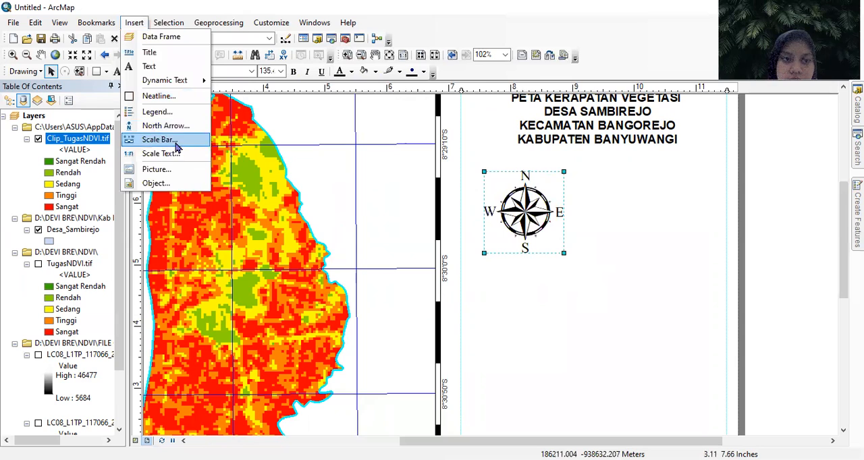
left_click(161, 154)
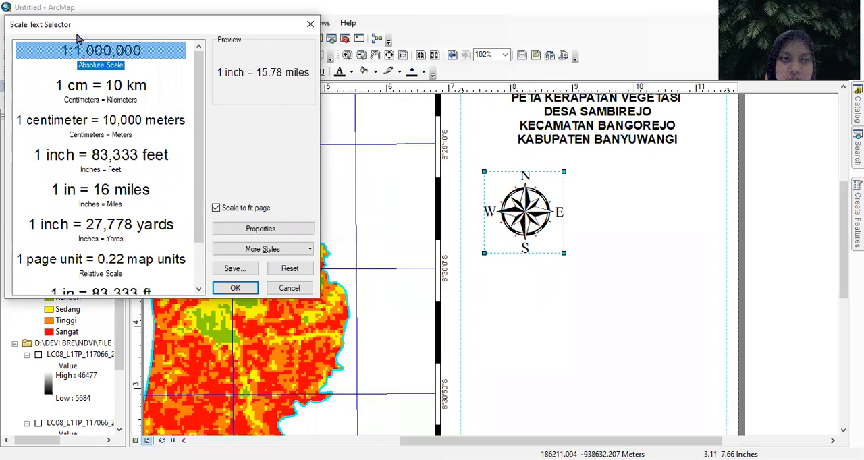
left_click(100, 54)
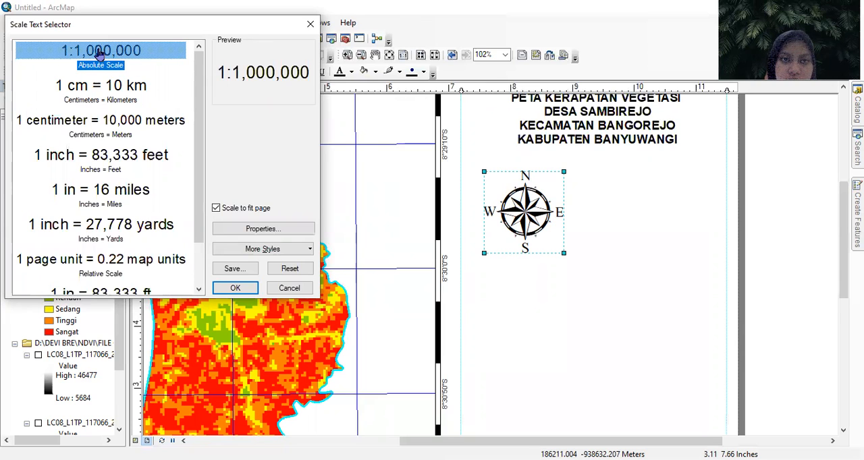
left_click(241, 289)
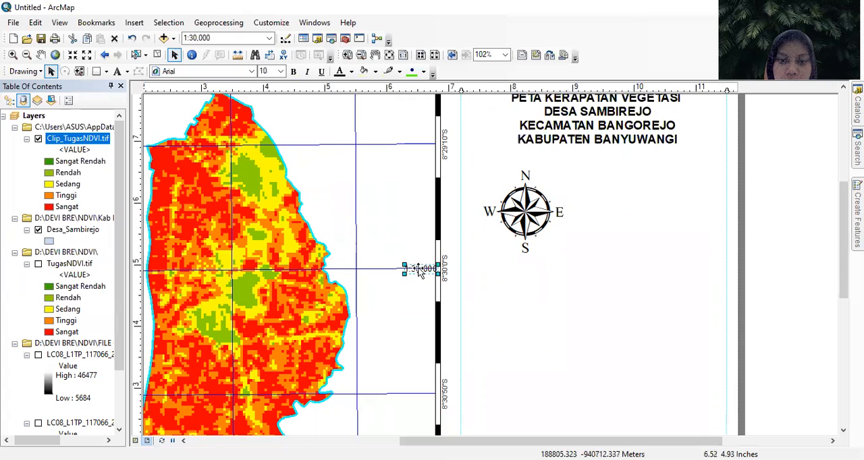
left_click_drag(419, 268, 517, 269)
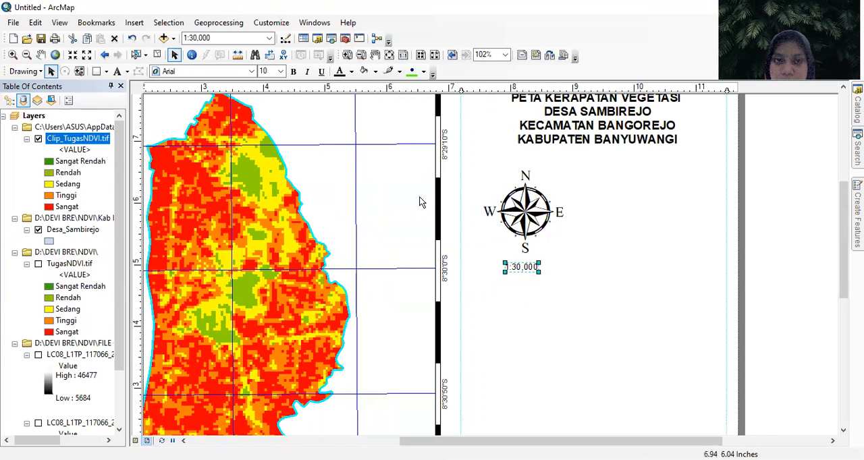
- Make the scale text bold at font size 16 and recenter it under the north arrow
left_click(294, 71)
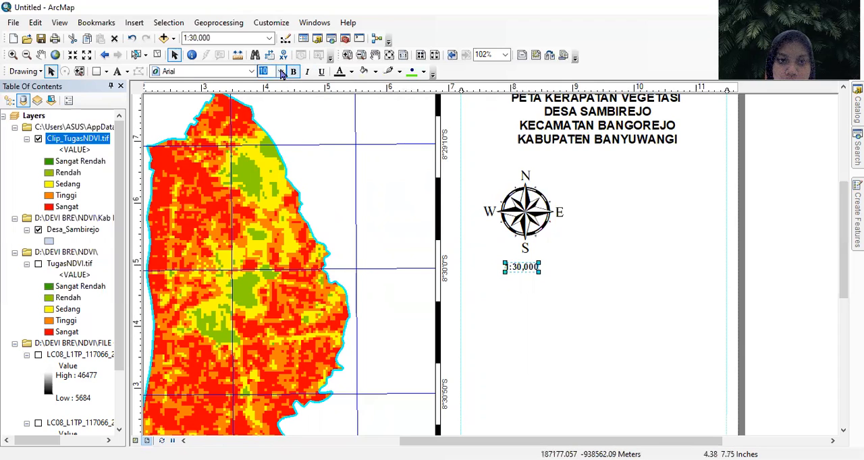
left_click(281, 71)
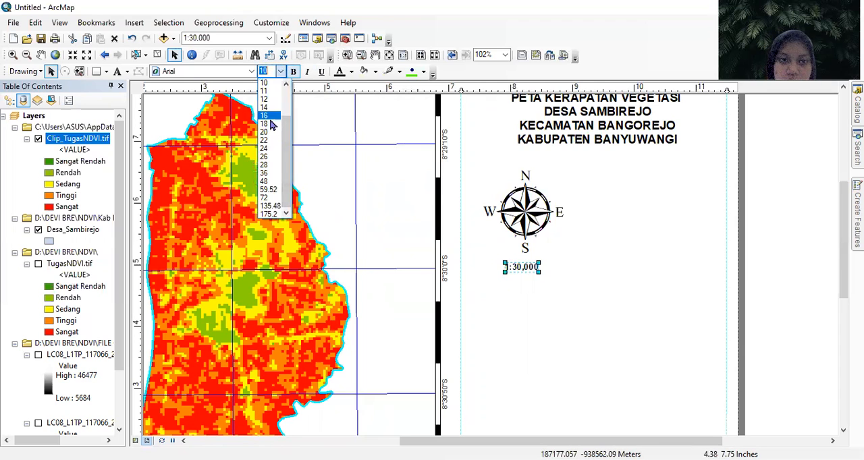
left_click(267, 117)
left_click_drag(532, 265, 528, 274)
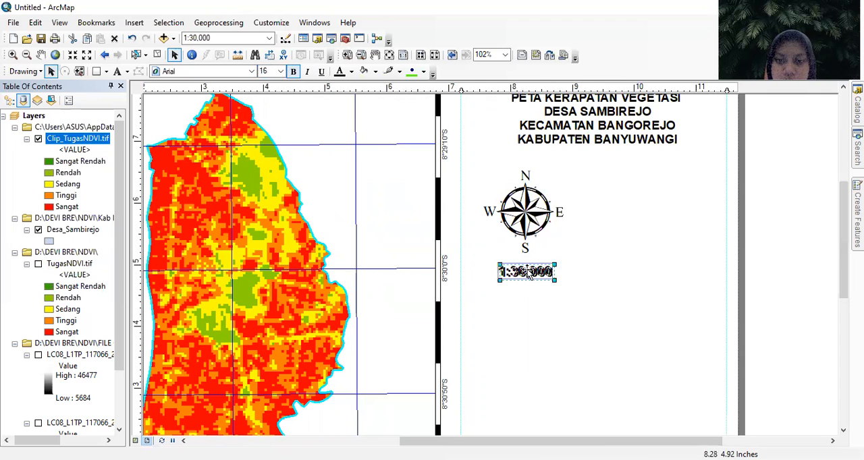
- Insert an Alternating Scale Bar 2, place it below the scale text starting at the inner vertical guide, and shorten it
left_click(134, 23)
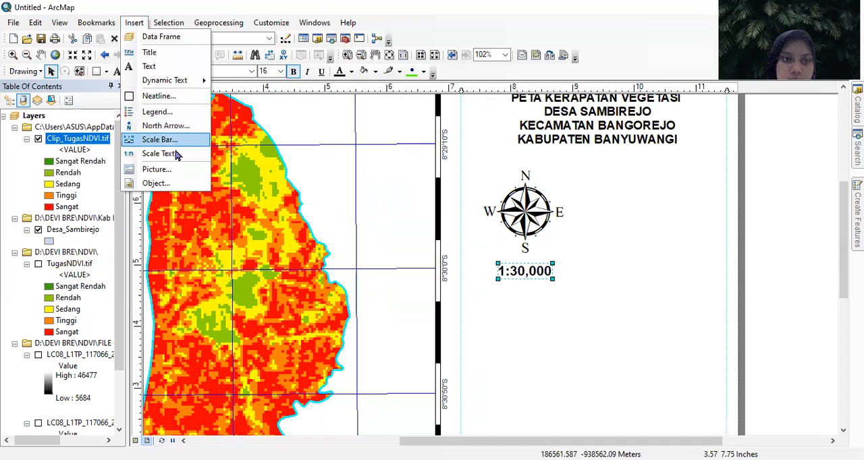
left_click(174, 140)
left_click(111, 262)
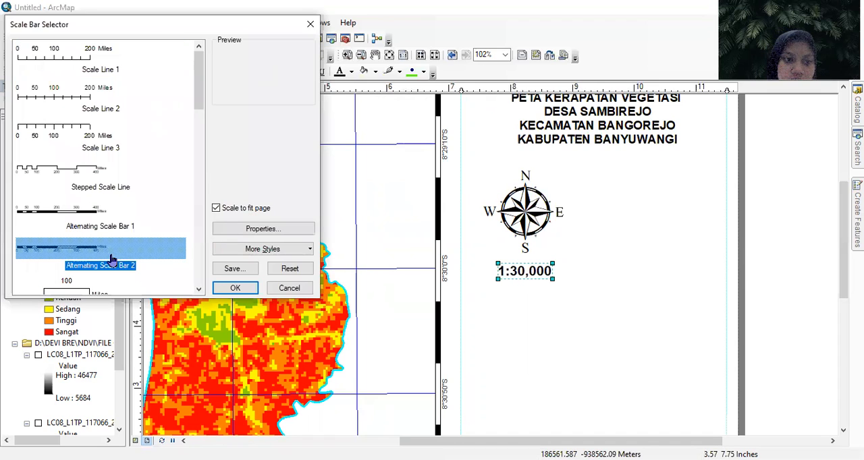
left_click(236, 289)
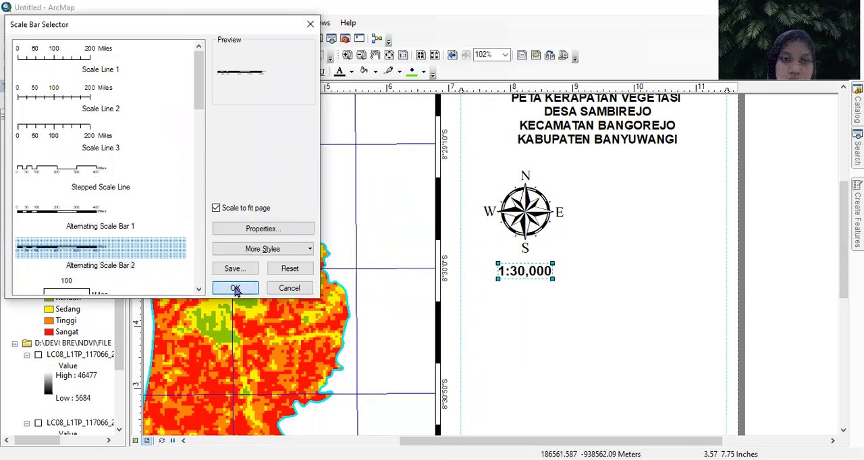
left_click_drag(553, 265, 629, 310)
left_click_drag(694, 299, 637, 298)
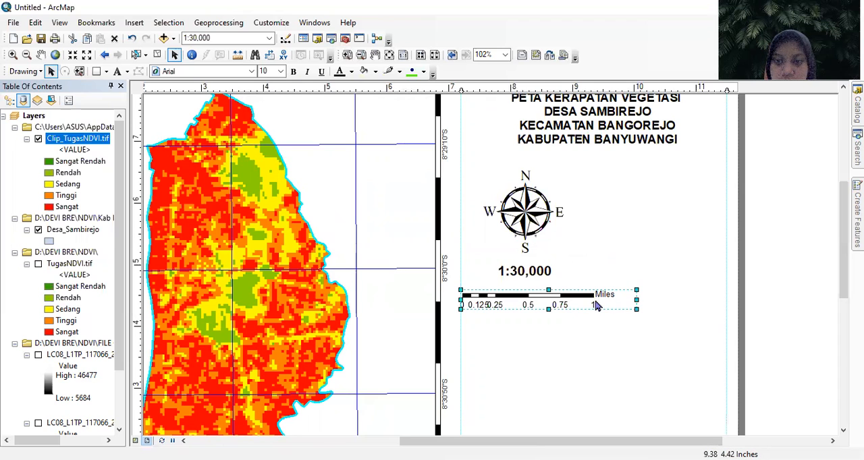
- Set the scale bar's division units to Kilometers and its label to "KM"
right_click(637, 304)
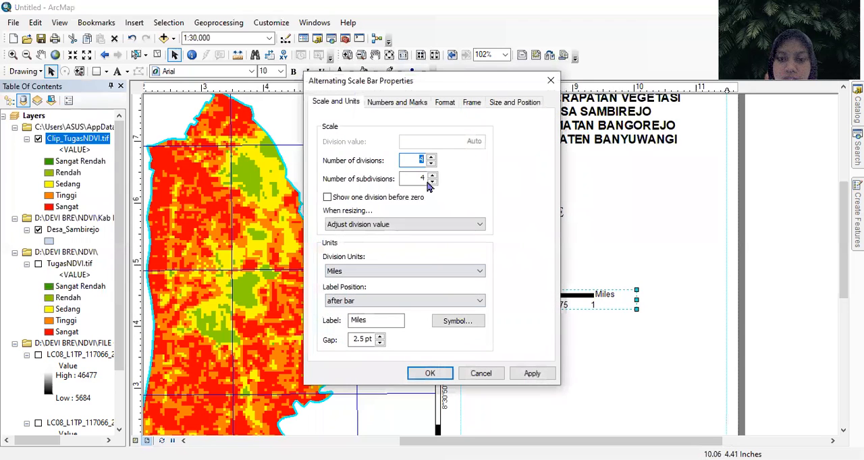
left_click(416, 271)
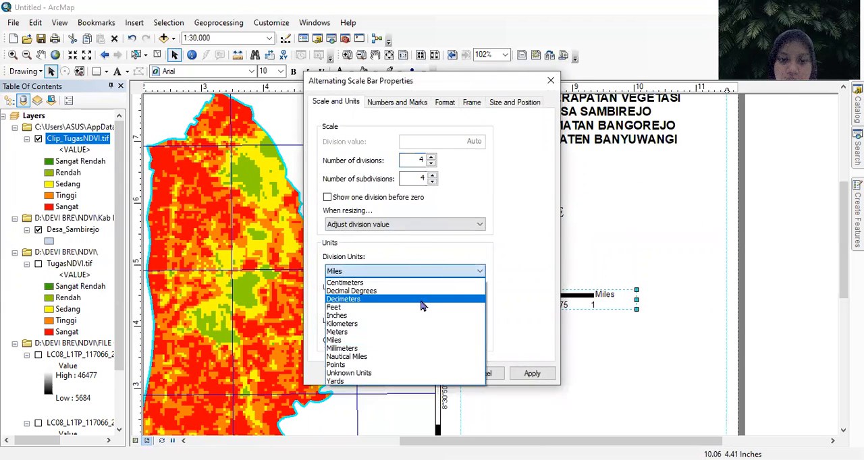
left_click(395, 325)
left_click_drag(385, 321, 347, 329)
type("k")
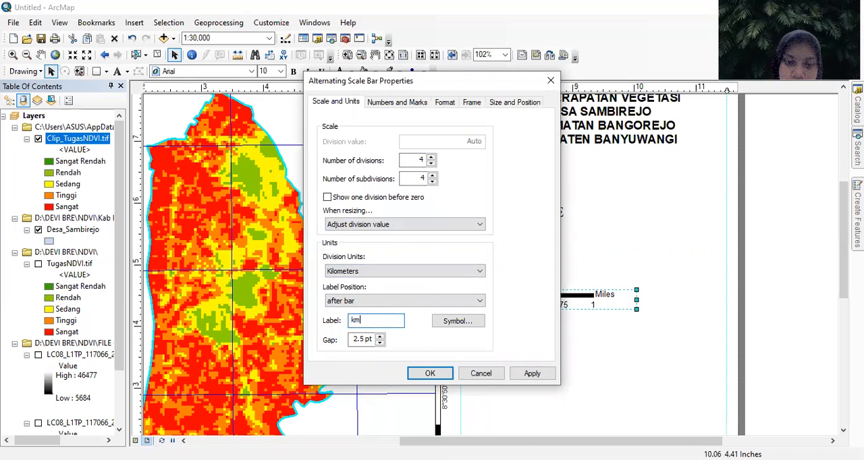
left_click(438, 374)
- Nudge the scale bar, the scale text and the north arrow up slightly toward the title
left_click_drag(585, 297, 588, 287)
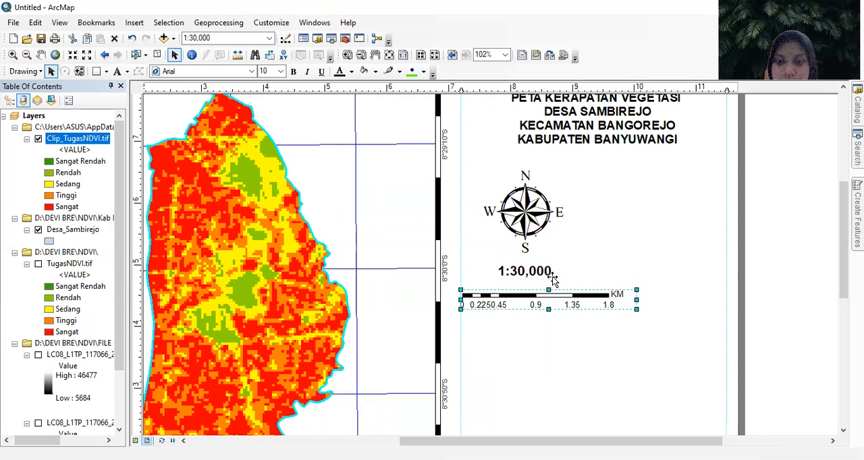
left_click(540, 273)
left_click(532, 222, "shift")
left_click_drag(532, 221, 529, 238)
- Shorten the scale bar from its outer end until it spans 1.4 KM
left_click(598, 290)
left_click_drag(637, 287, 618, 291)
left_click(625, 295)
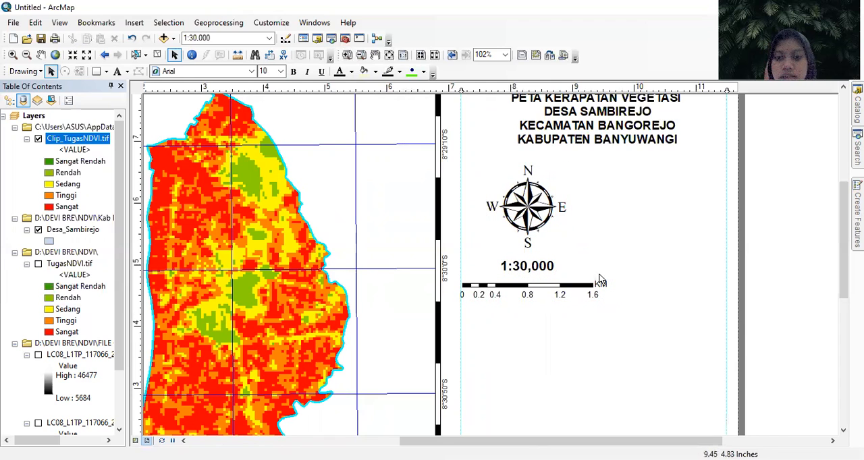
left_click(607, 289)
left_click_drag(612, 291, 600, 291)
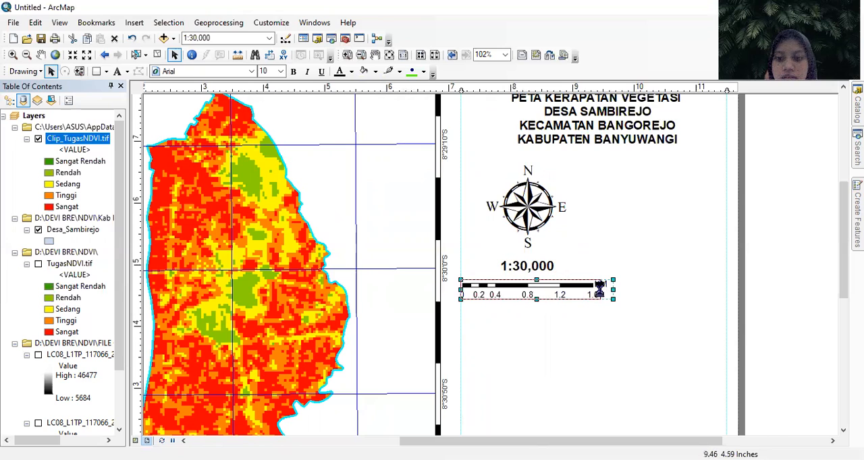
left_click(582, 349)
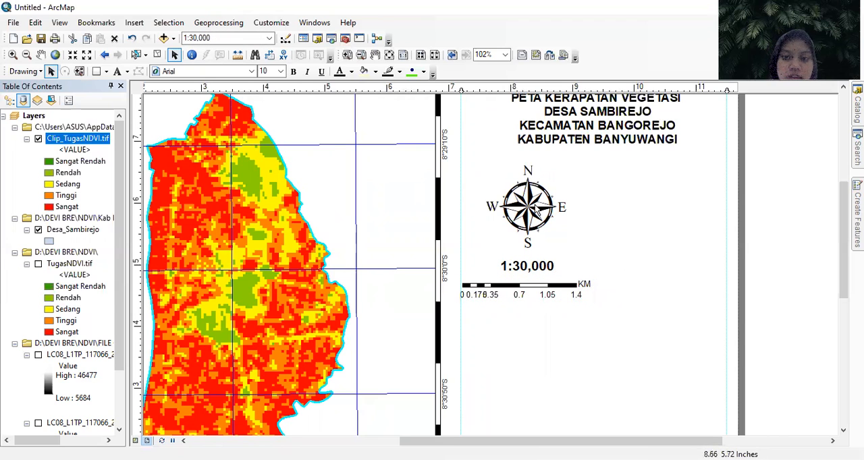
- Insert a legend containing only Clip_TugasNDVI.tif with the default title and spacing settings, and place it beside the north arrow
left_click(133, 22)
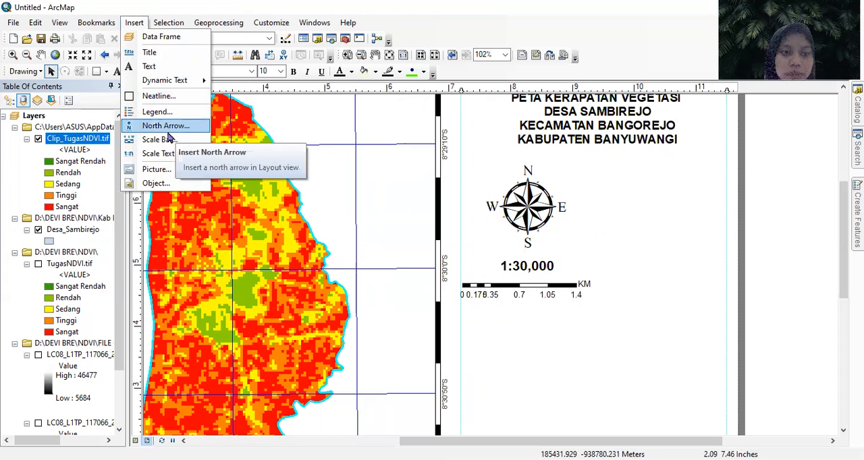
left_click(181, 114)
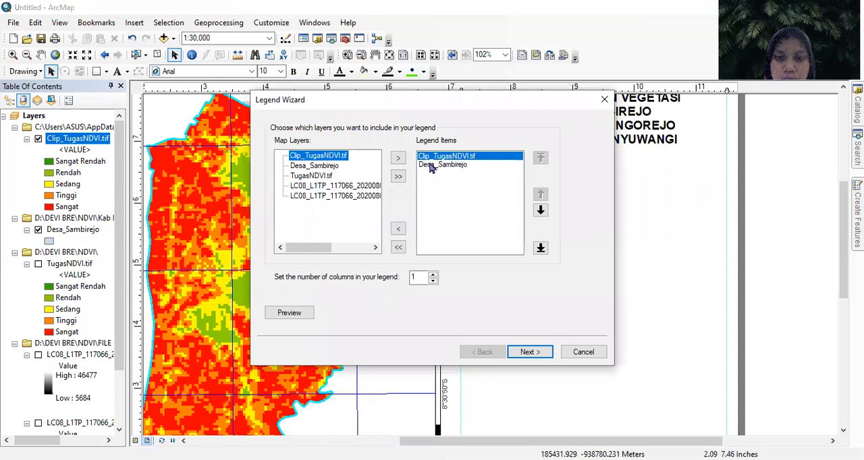
left_click(442, 164)
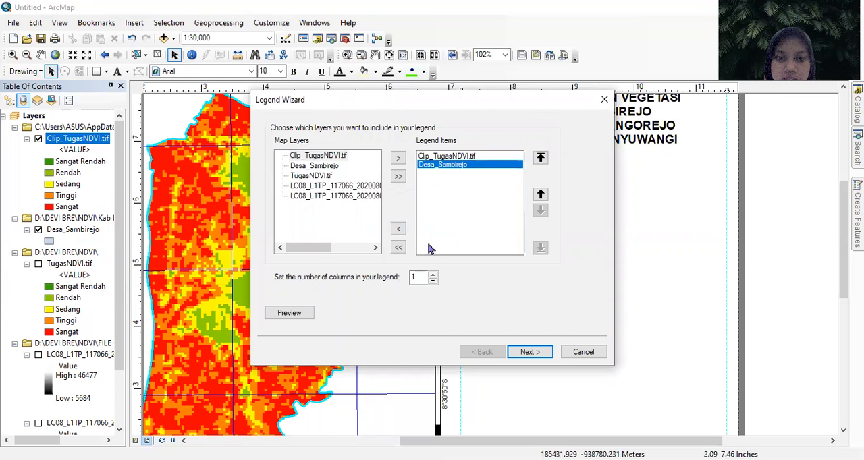
left_click(398, 230)
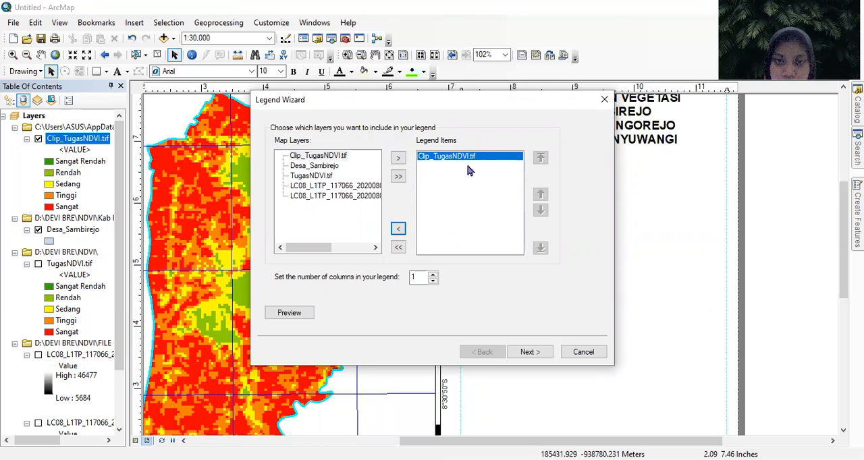
left_click(532, 352)
left_click(531, 353)
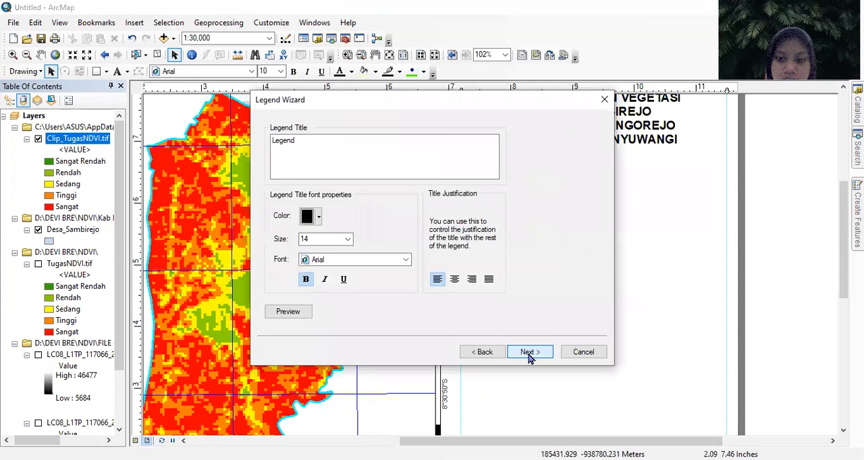
left_click(530, 354)
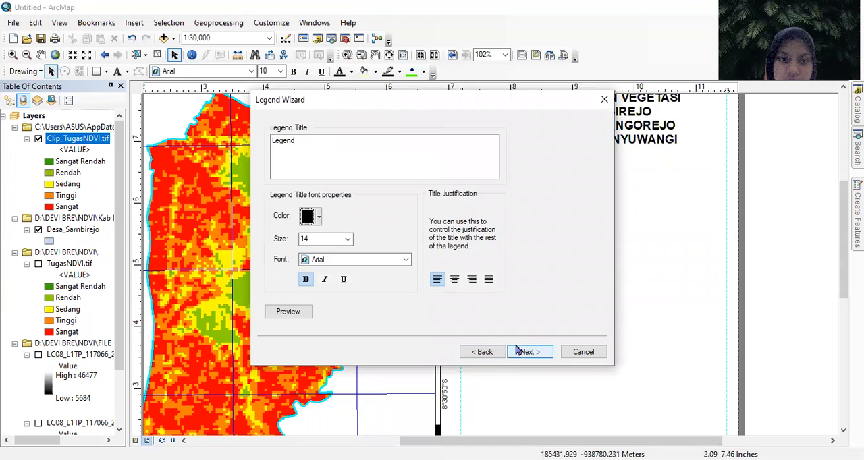
left_click(521, 354)
left_click(521, 353)
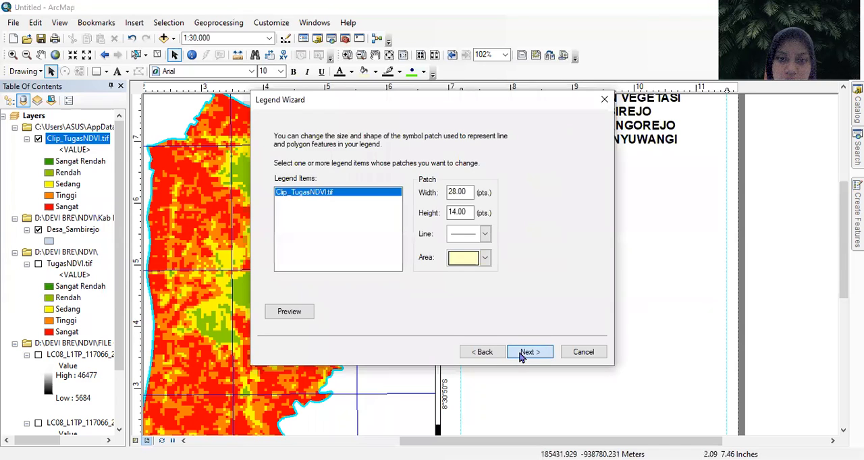
left_click(524, 356)
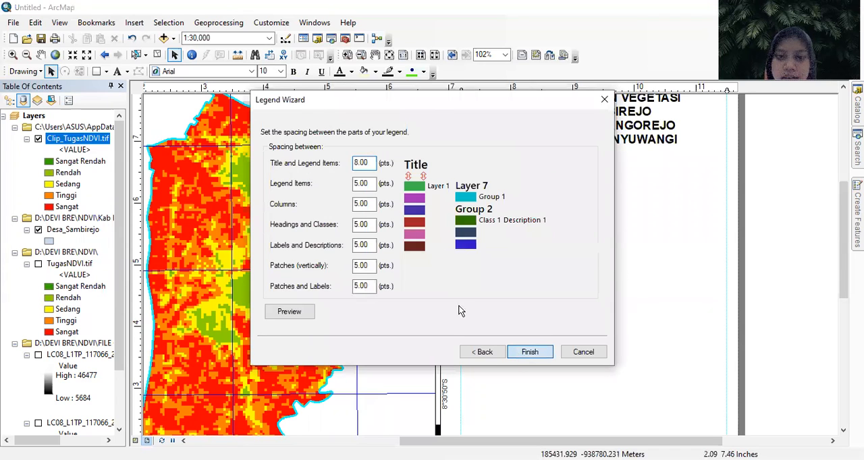
left_click_drag(463, 217, 646, 217)
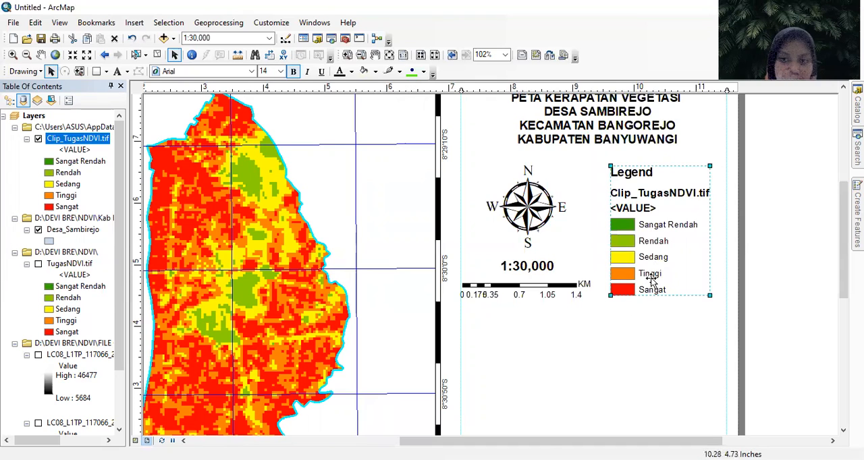
- Convert the legend to graphics and ungroup it into separate text and patch elements
right_click(645, 208)
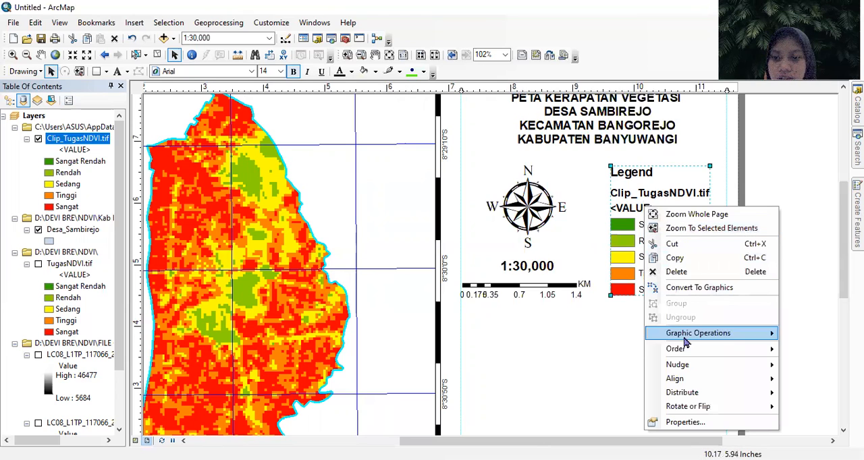
left_click(682, 289)
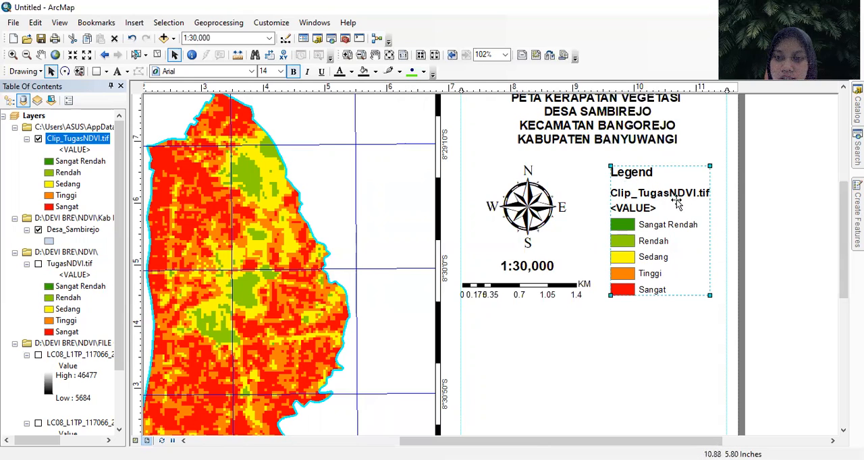
right_click(663, 208)
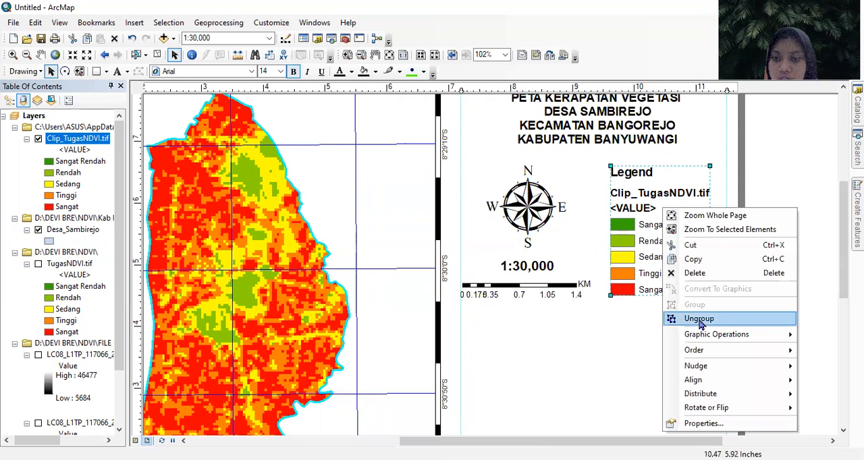
left_click(702, 318)
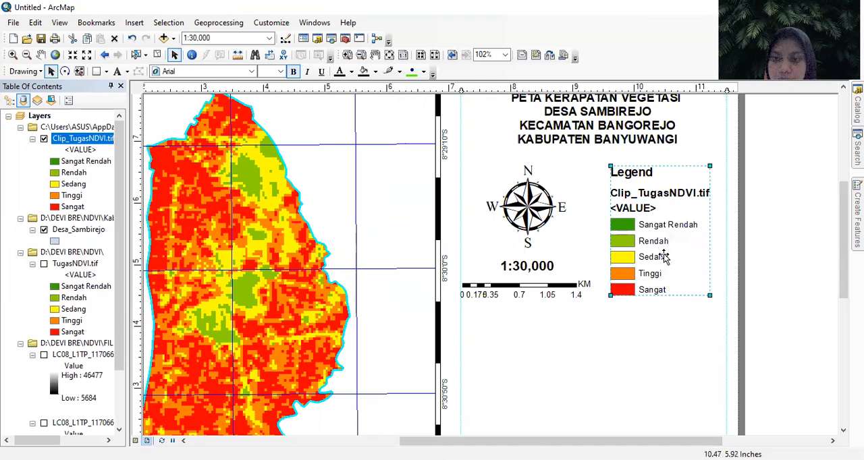
left_click(696, 282)
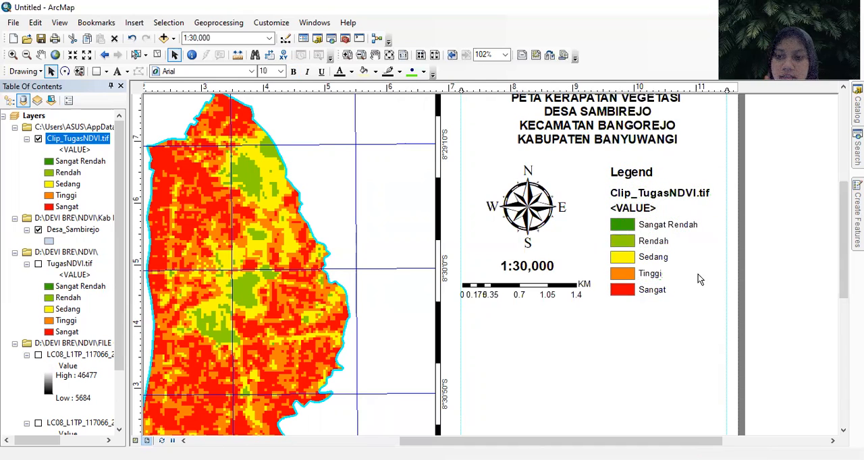
- Replace the legend's Clip_TugasNDVI.tif heading with "Kerapatan Vegetasi" split over two lines
left_click(668, 196)
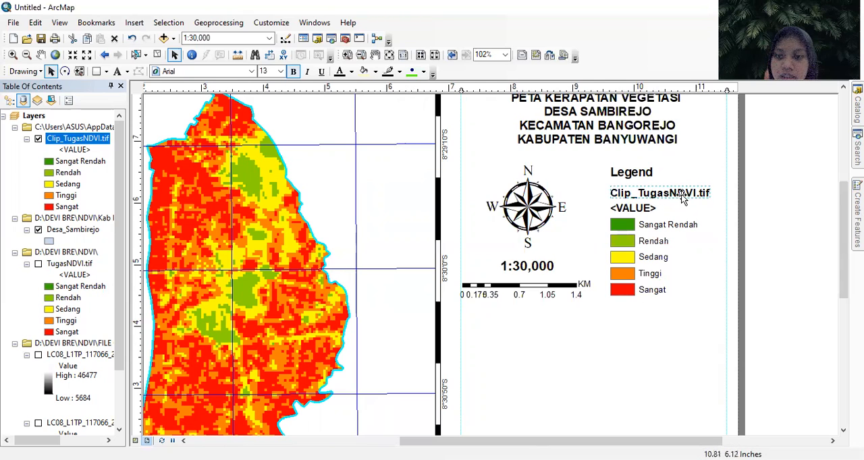
left_click(671, 195)
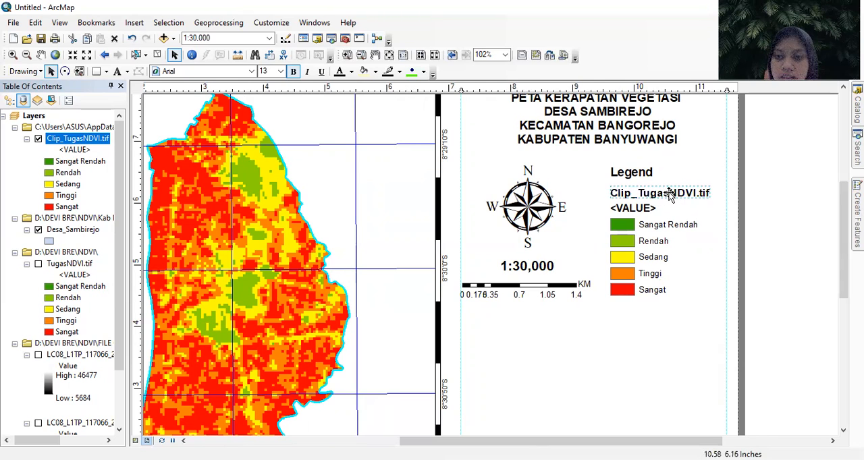
right_click(671, 195)
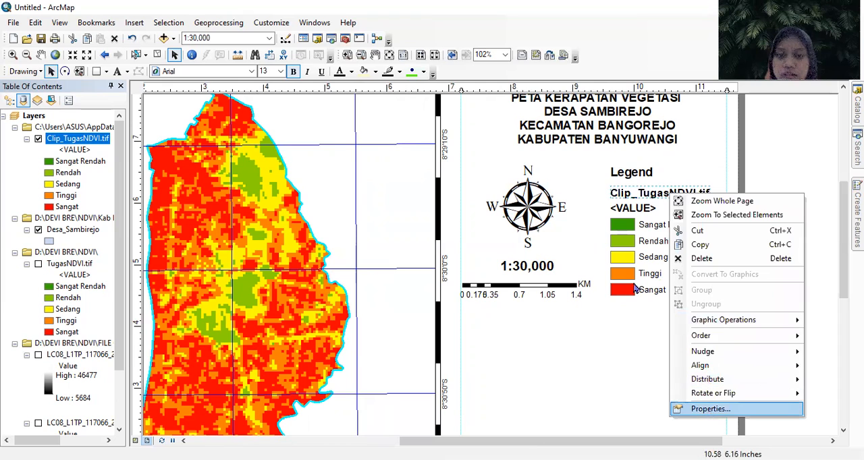
key("Return")
type("k")
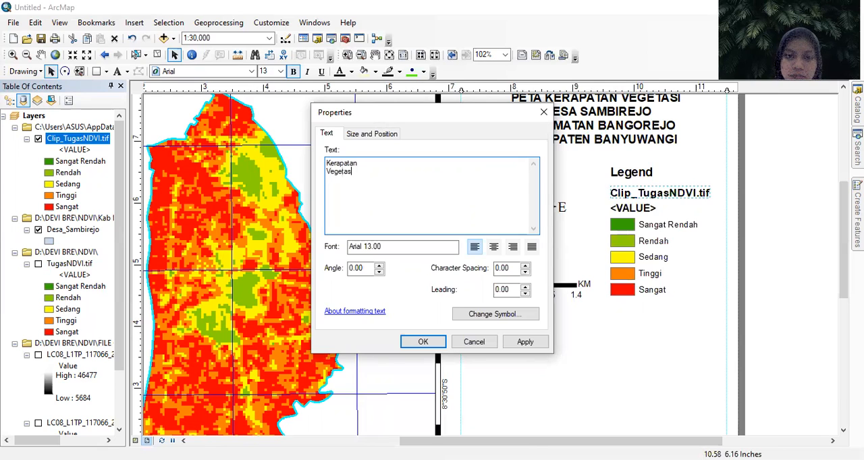
left_click(422, 343)
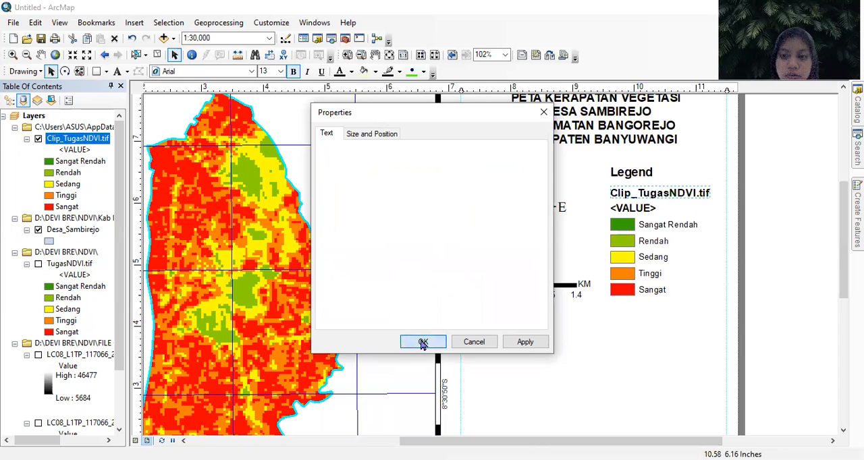
- Replace the legend's <VALUE> heading with "KETERANGAN"
left_click(645, 208)
right_click(689, 401)
left_click(691, 421)
type("KETERANGAN")
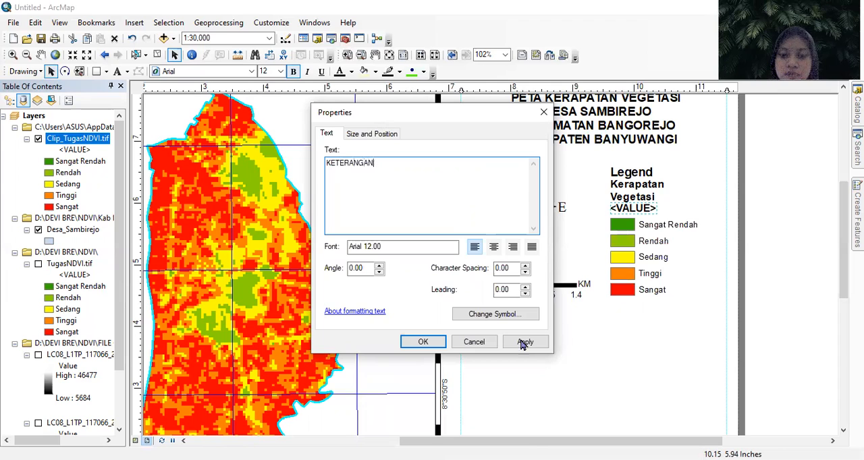
left_click(423, 342)
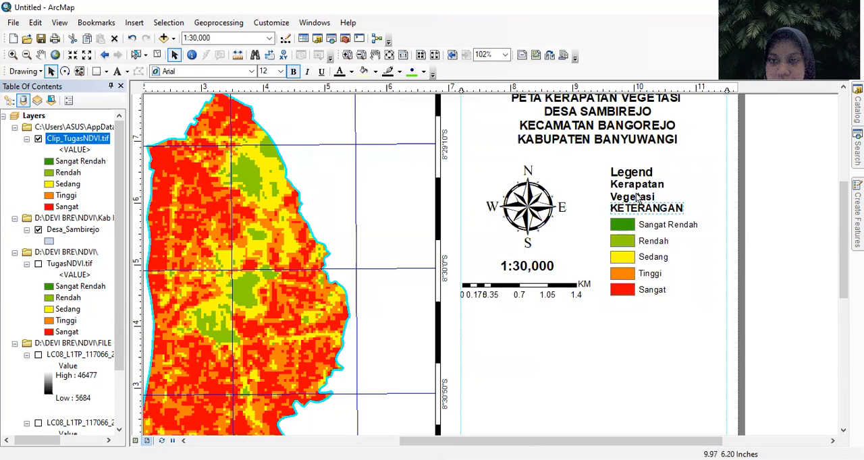
left_click(698, 254)
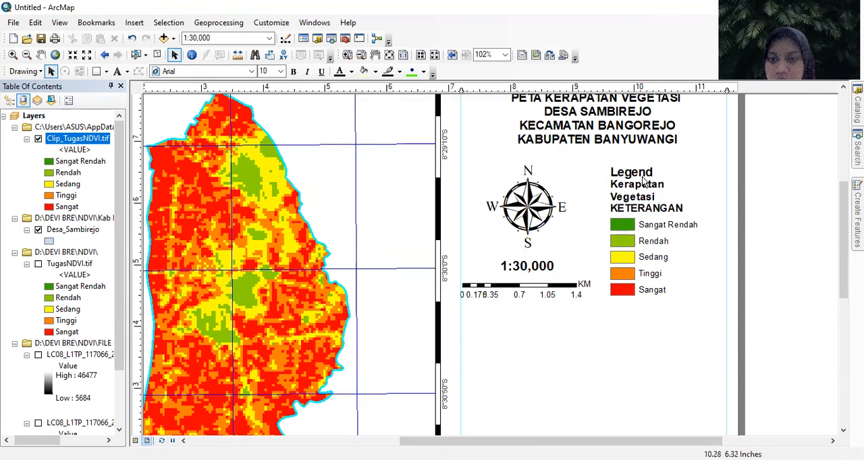
- Group all the legend's headings and class entries into one element and shift it slightly away from the north arrow toward the outer margin
left_click(646, 203)
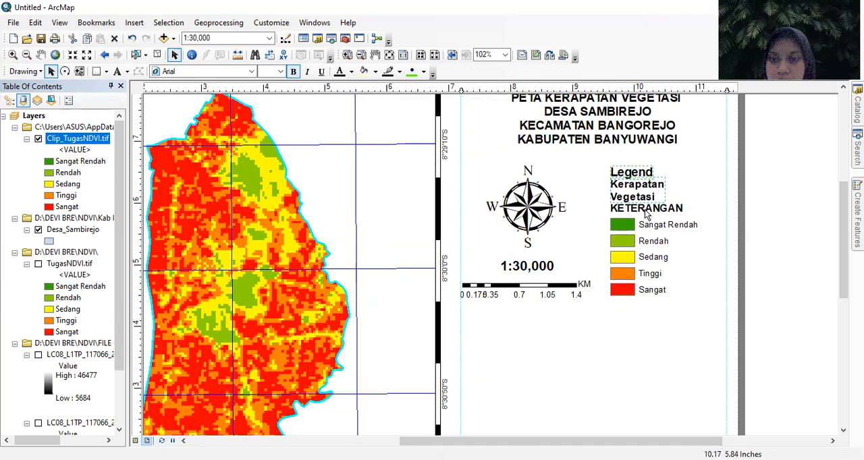
left_click(652, 225, "shift")
left_click(654, 243, "shift")
left_click(656, 259, "shift")
left_click(657, 277, "shift")
left_click(664, 295, "shift")
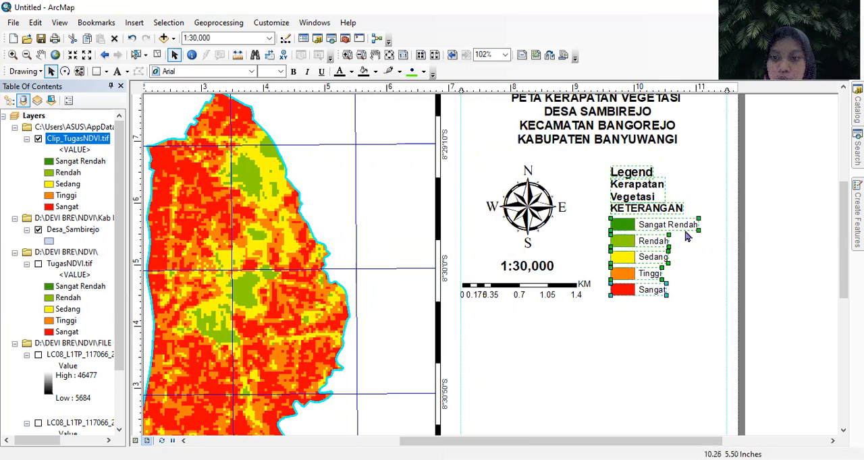
right_click(651, 233)
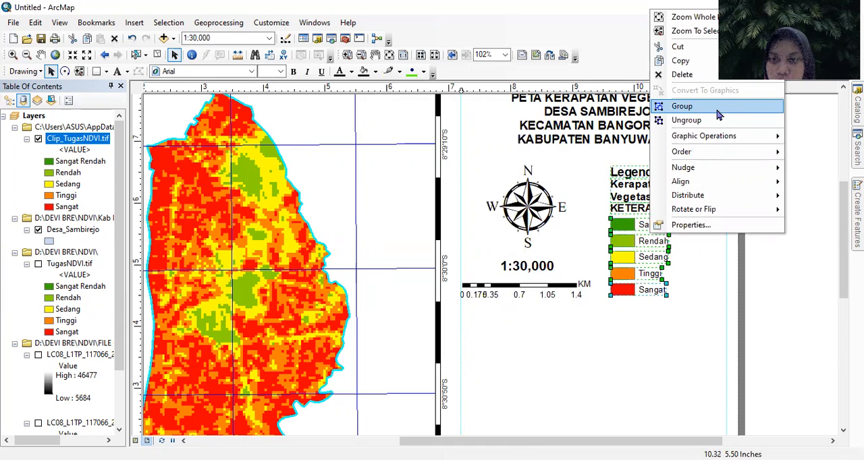
key("Return")
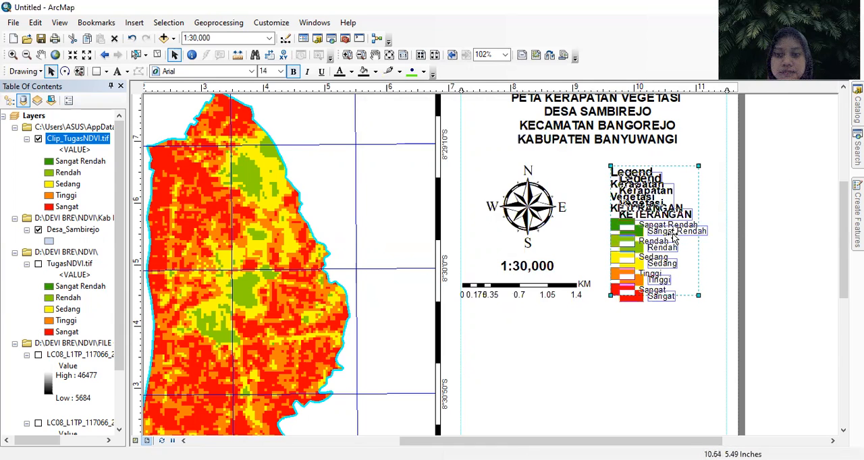
left_click_drag(673, 233, 675, 229)
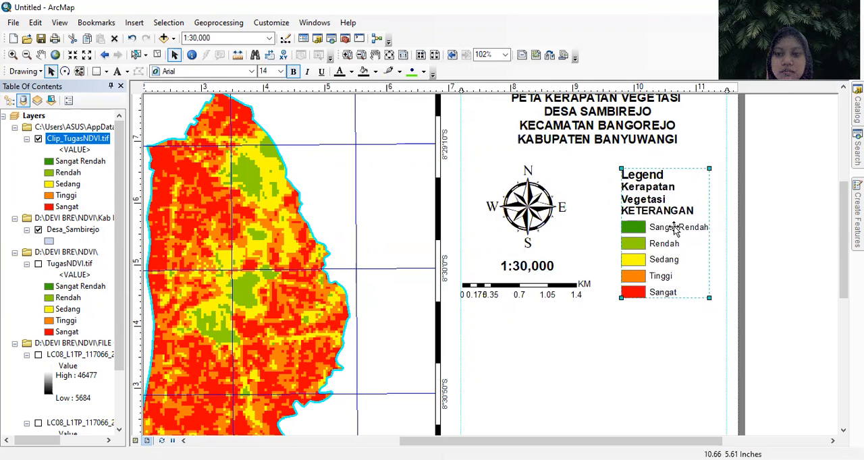
left_click(668, 338)
- Shift the scale bar slightly toward the legend, away from the inner vertical guide, keeping it below the scale text
scroll(708, 281, "up", 1)
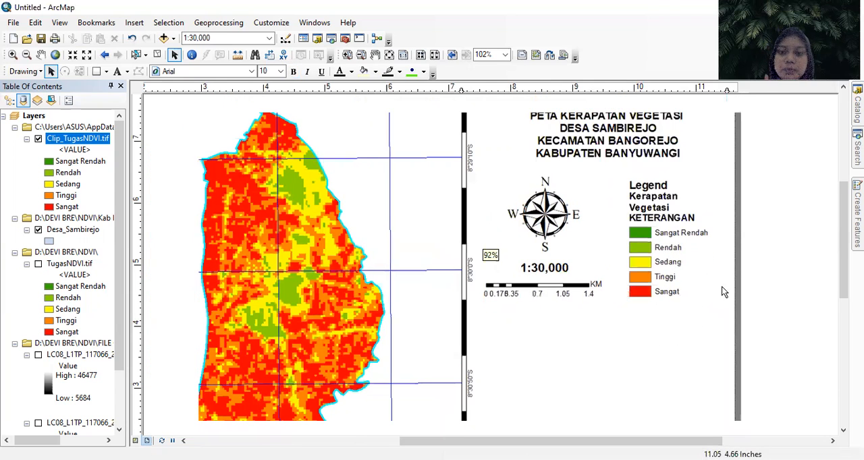
scroll(724, 291, "up", 3)
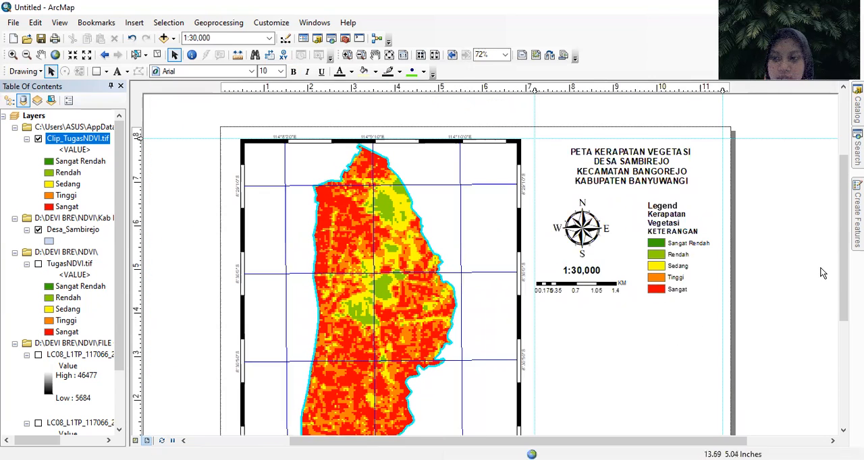
left_click_drag(842, 266, 842, 282)
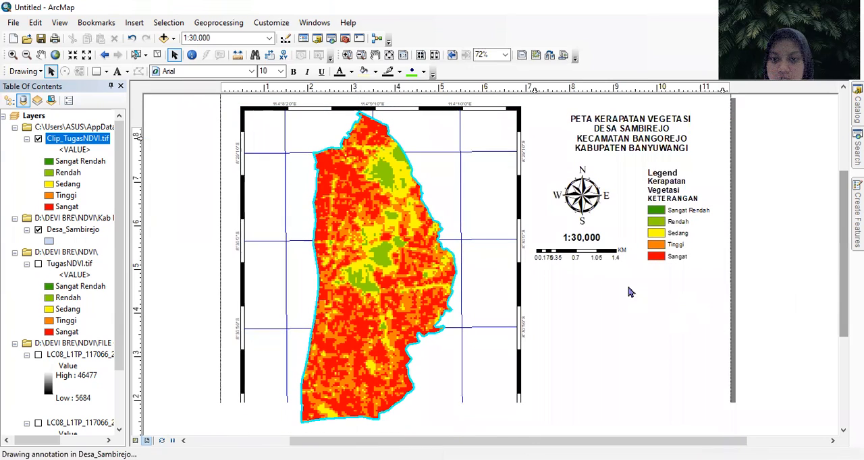
left_click(610, 255)
left_click_drag(603, 252, 617, 253)
left_click(619, 296)
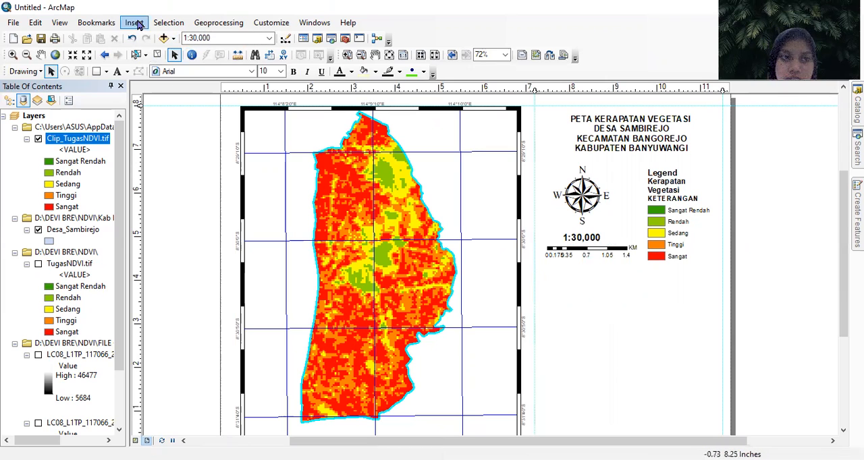
- Insert a new data frame and fit it between the two vertical guides below the scale bar and legend
left_click(134, 22)
left_click(156, 38)
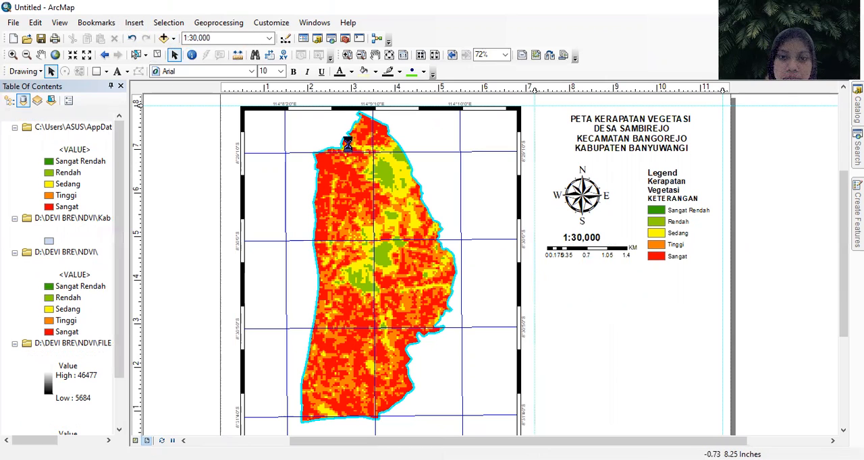
left_click_drag(444, 236, 566, 295)
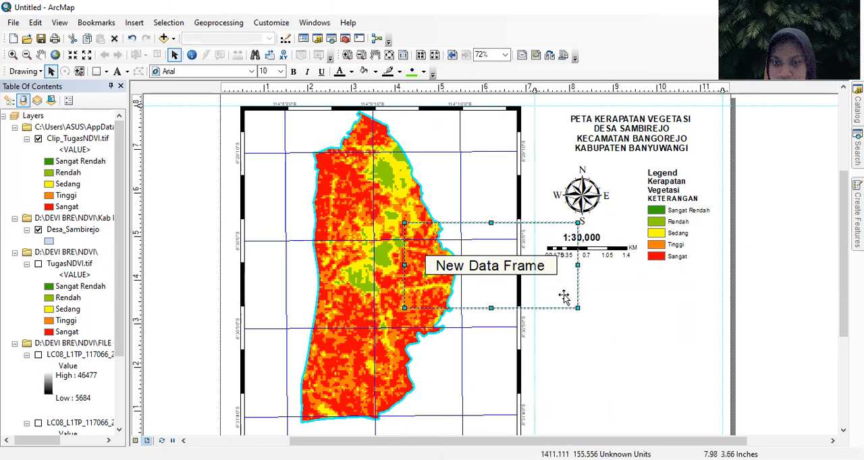
left_click_drag(707, 330, 722, 331)
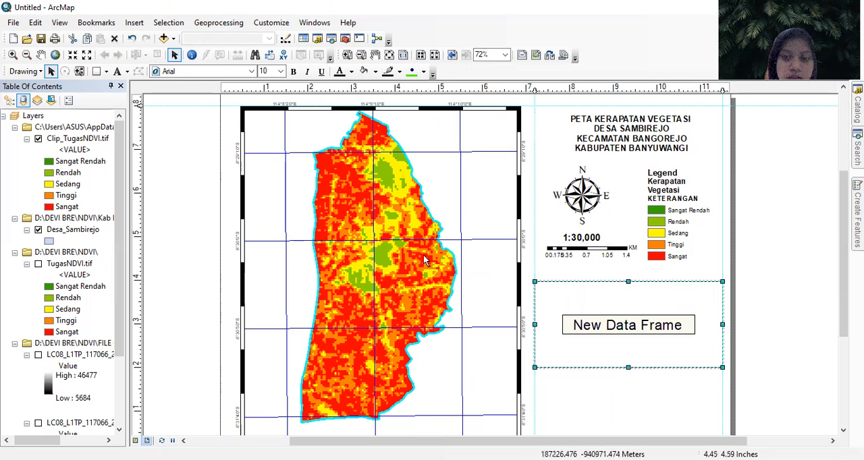
- Open the Add Data dialog for the new data frame
scroll(118, 243, "down", 3)
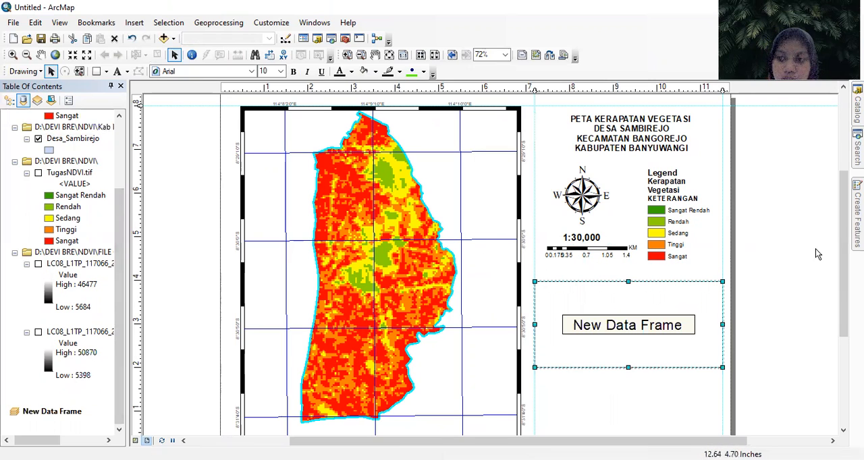
left_click_drag(843, 270, 840, 308)
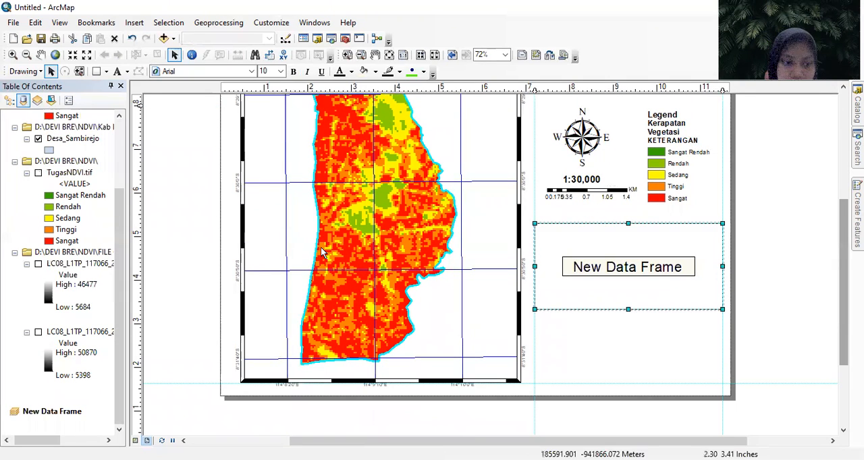
right_click(51, 415)
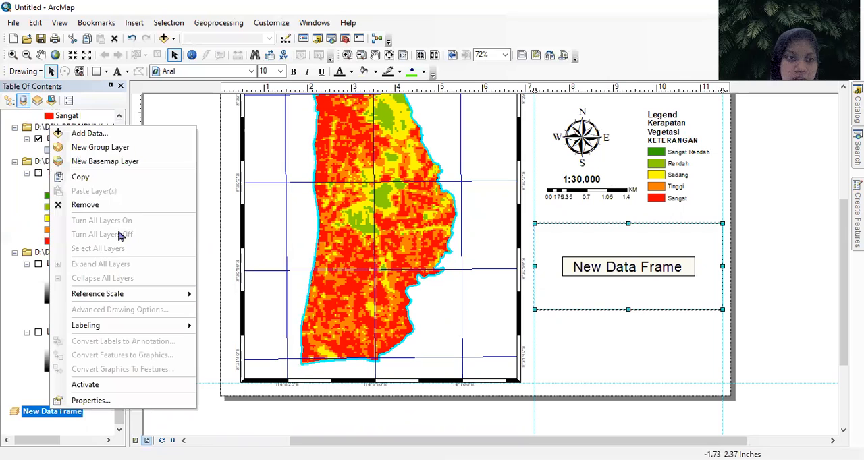
left_click(120, 137)
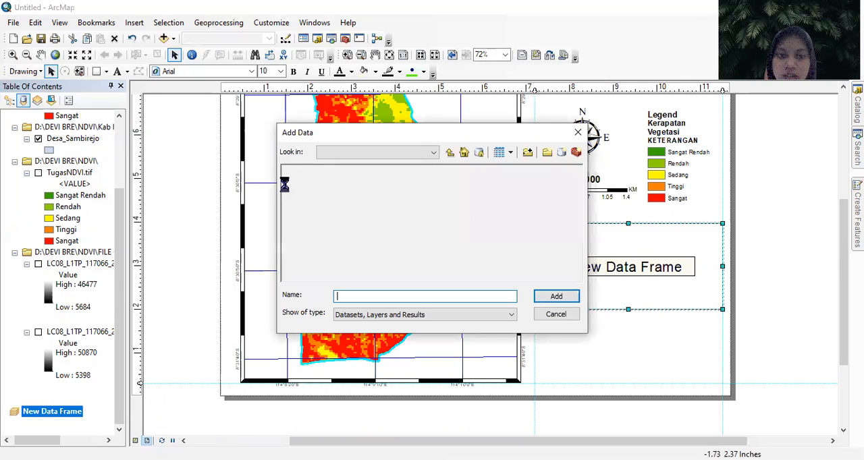
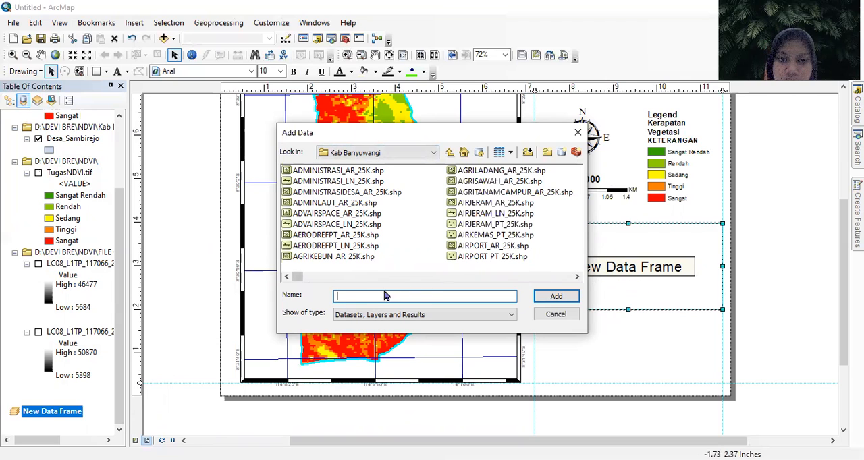
- Add the sekitaran_desa_sambirejo.shp shapefile from the Kab Banyuwangi folder to the new data frame
scroll(349, 279, "down", 1)
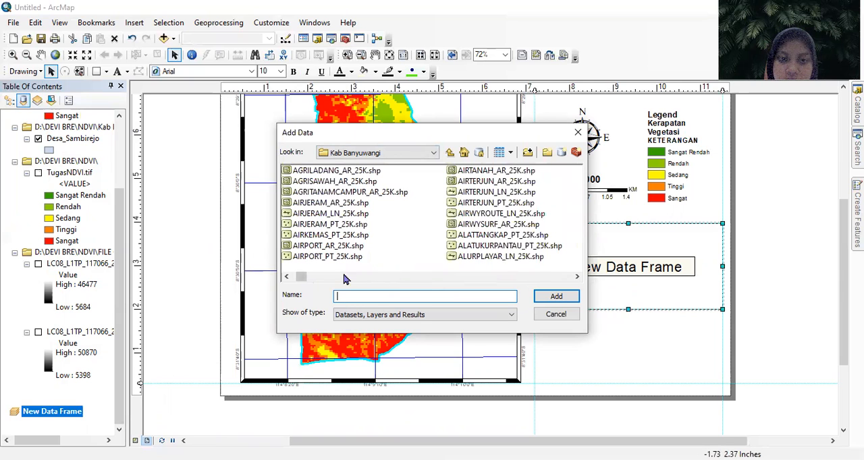
scroll(380, 280, "down", 3)
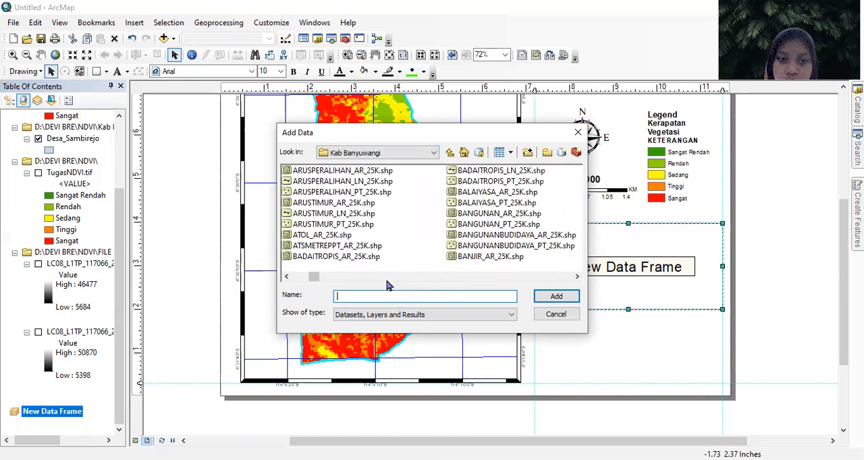
scroll(389, 285, "down", 6)
scroll(417, 280, "down", 6)
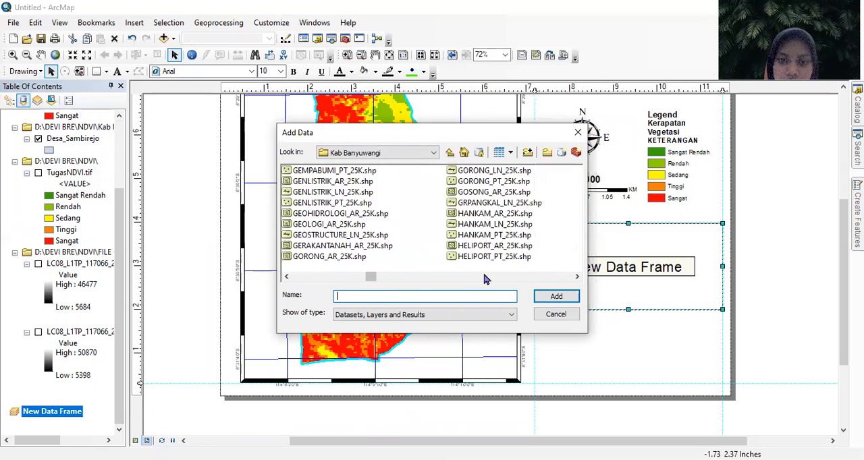
scroll(493, 283, "down", 2)
scroll(491, 285, "down", 2)
scroll(493, 280, "down", 10)
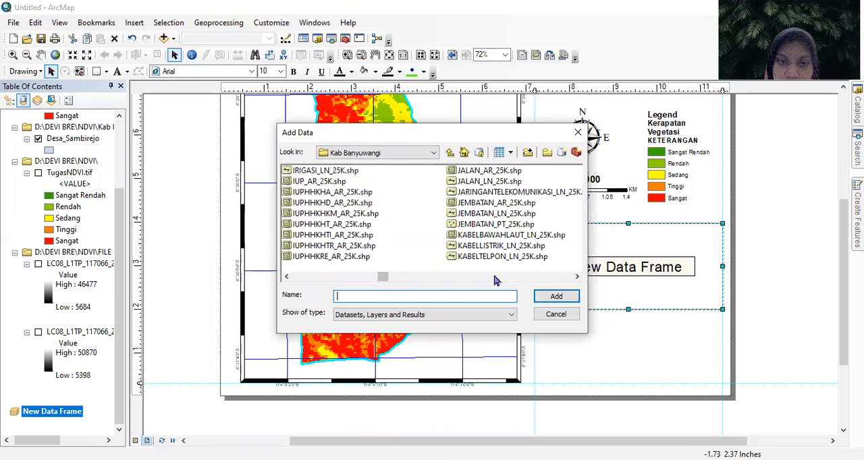
scroll(495, 280, "down", 10)
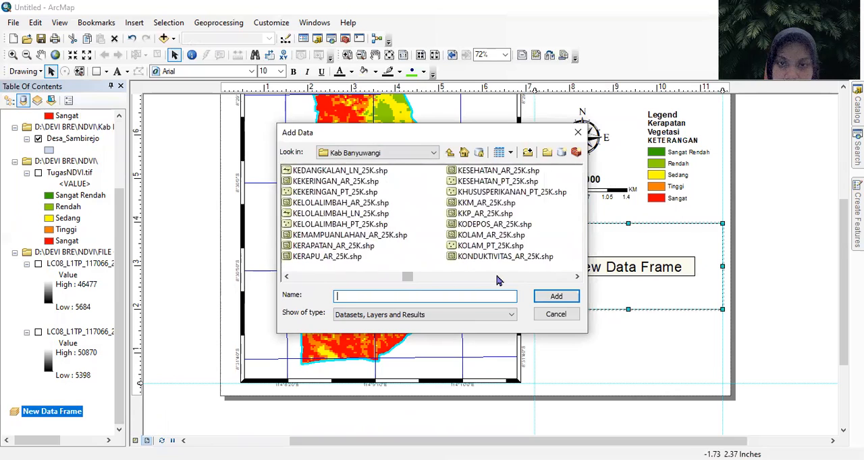
scroll(497, 282, "down", 10)
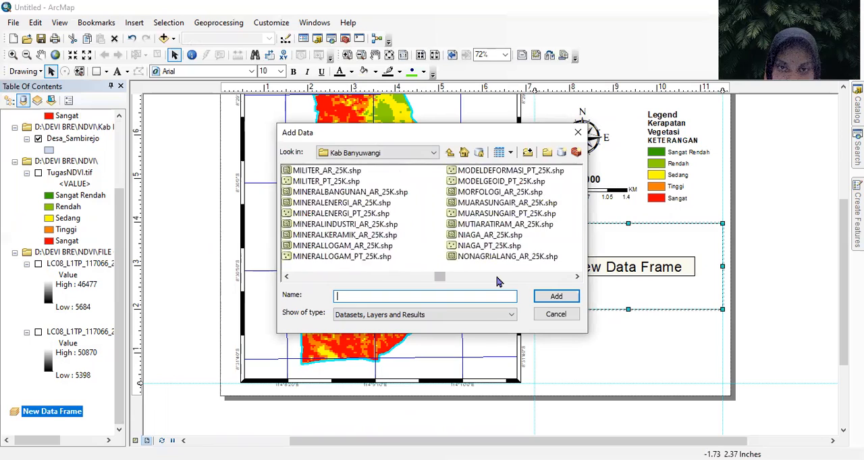
scroll(499, 283, "down", 10)
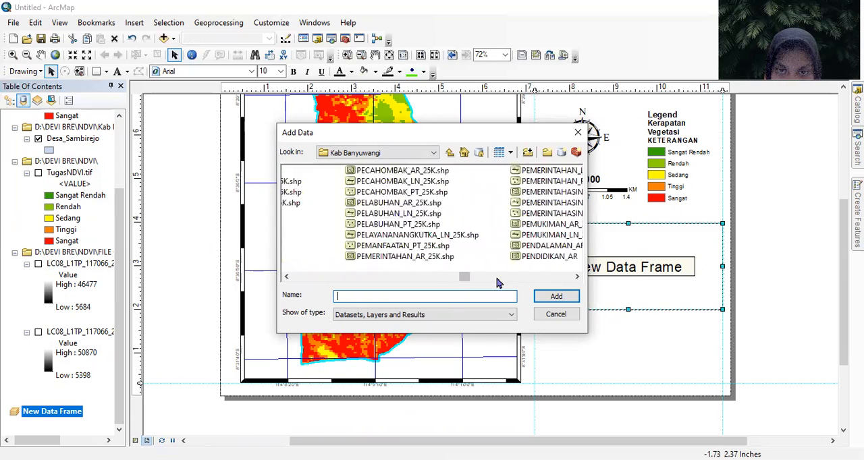
scroll(506, 282, "down", 6)
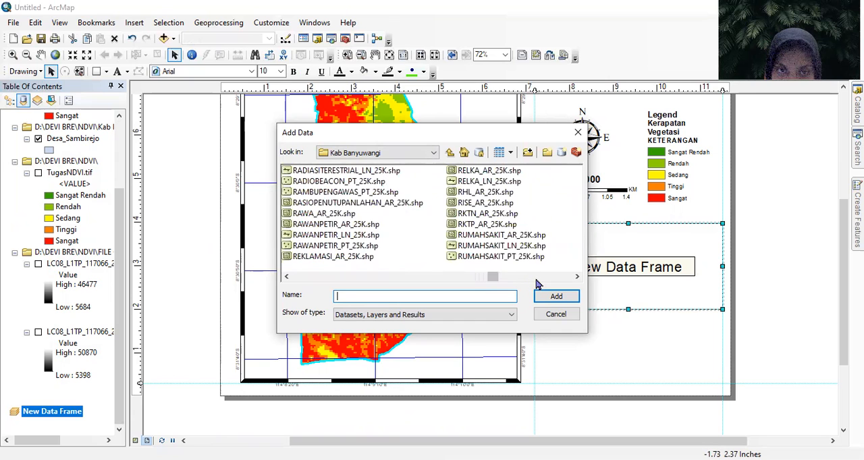
scroll(538, 284, "down", 3)
scroll(538, 284, "down", 3)
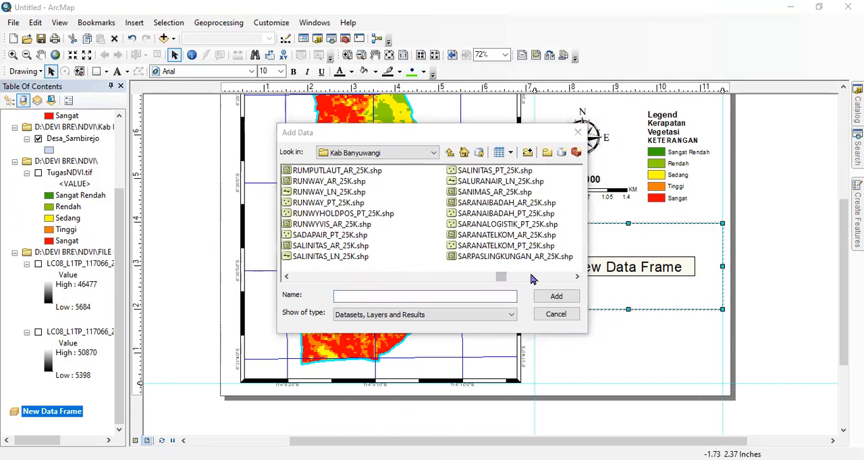
scroll(533, 280, "down", 3)
left_click(500, 215)
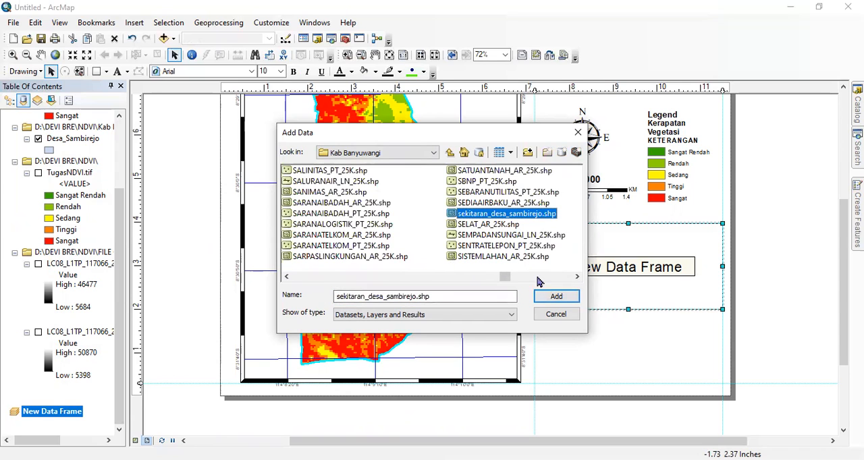
left_click(546, 298)
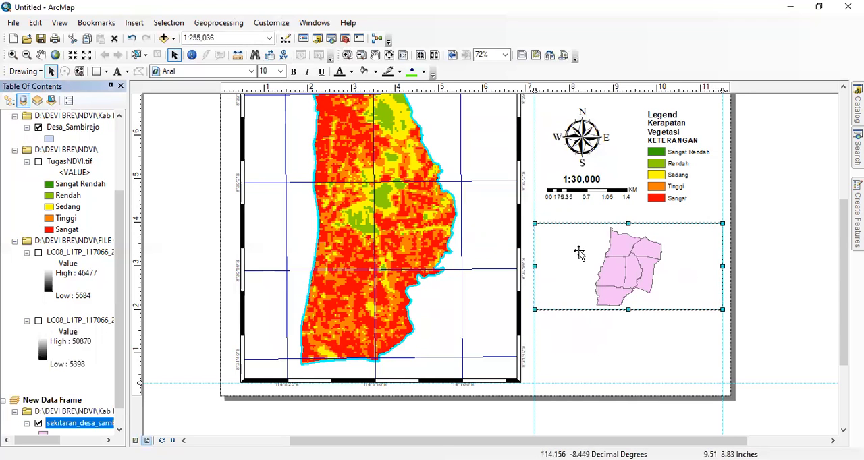
- Add the DESA_PERCOBAAN.shp shapefile from the Kab Banyuwangi folder to the new data frame
left_click(162, 37)
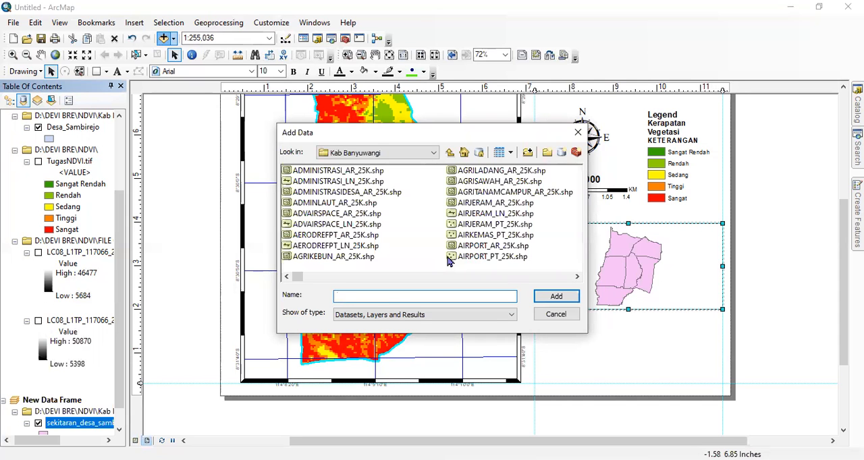
scroll(382, 280, "right", 5)
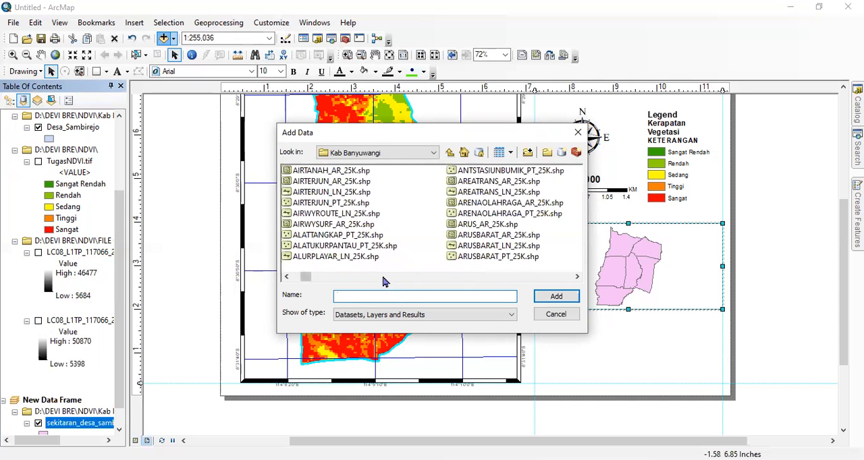
scroll(382, 280, "right", 8)
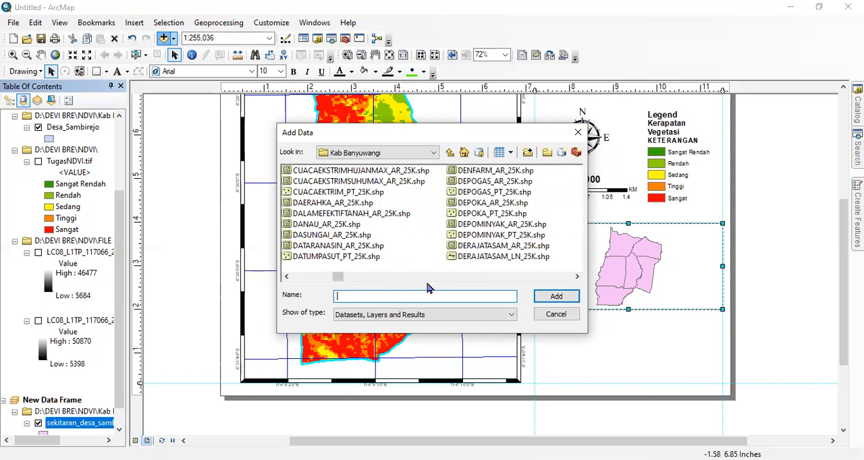
scroll(426, 283, "right", 1)
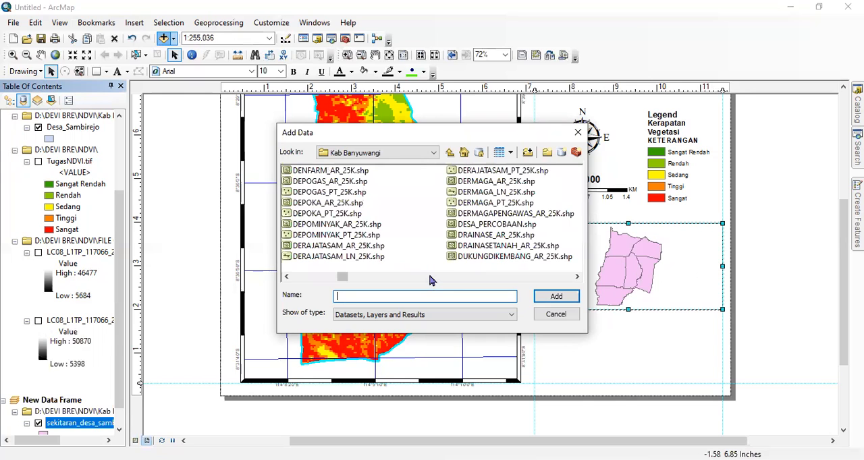
left_click(507, 225)
left_click(555, 297)
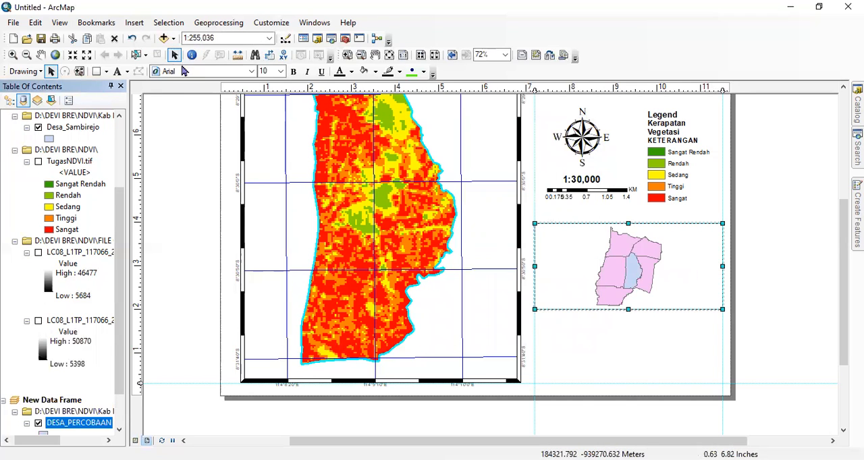
- Add the ADMINISTRASIDESA_AR_25K.shp shapefile from the Kab Banyuwangi folder to the new data frame
left_click(164, 38)
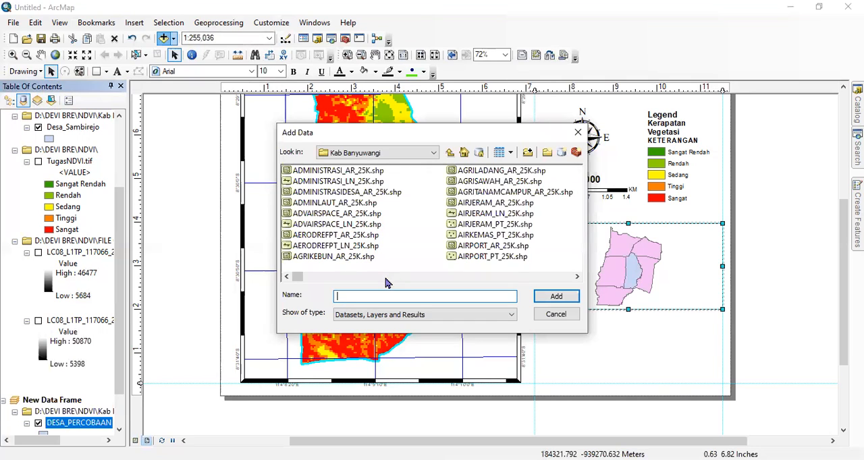
left_click(389, 280)
left_click(396, 280)
left_click(401, 280)
left_click(400, 280)
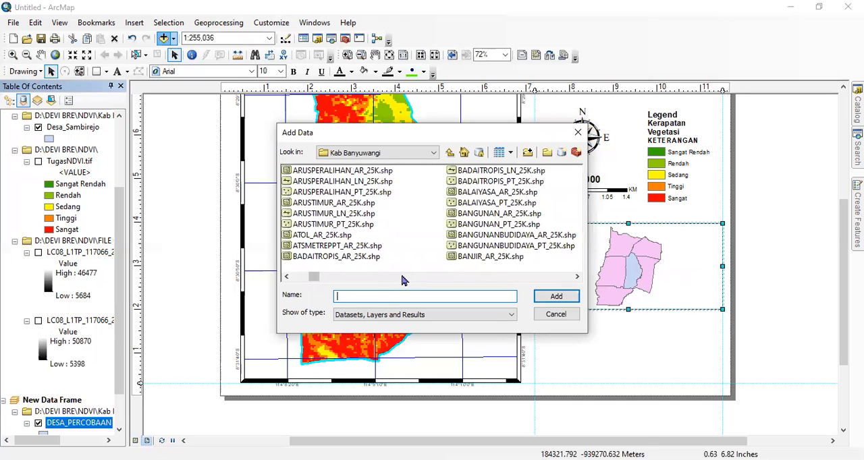
left_click_drag(314, 282, 297, 277)
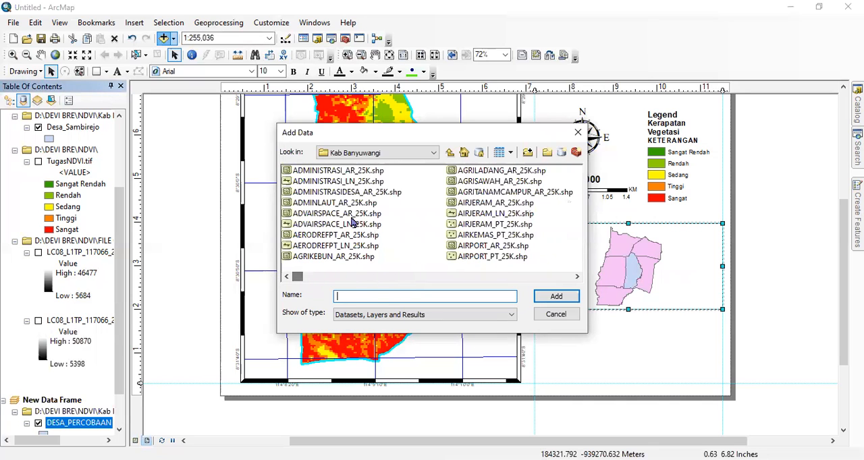
left_click(356, 193)
left_click(555, 296)
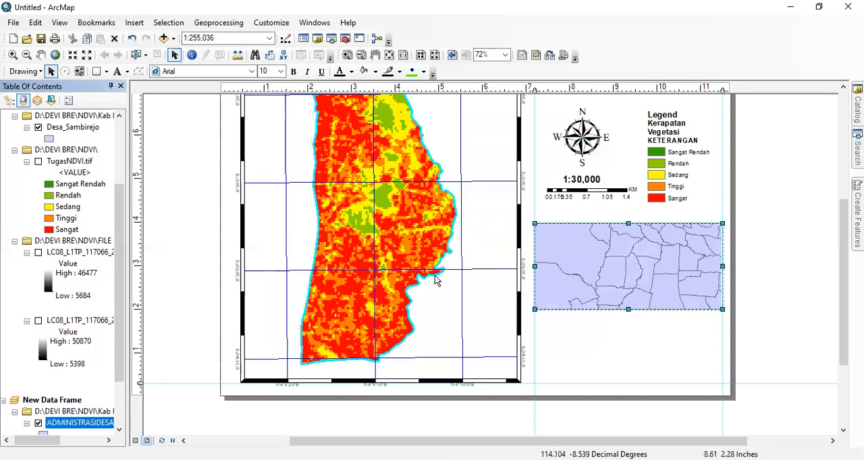
- Try to change the position of the ADMINISTRASIDESA_AR_25K layer in the new data frame's layer order
left_click_drag(119, 280, 130, 362)
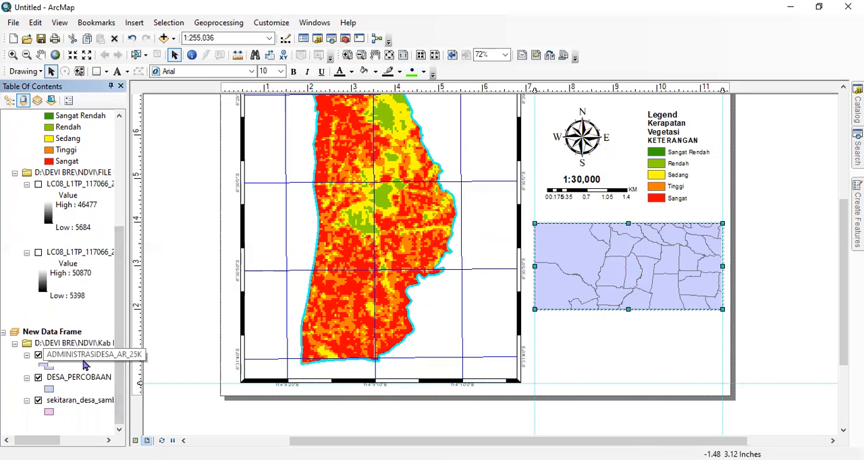
mouse_move(79, 363)
left_mouse_down()
mouse_move(87, 386)
mouse_move(77, 399)
mouse_move(65, 362)
left_mouse_up()
left_click(28, 357)
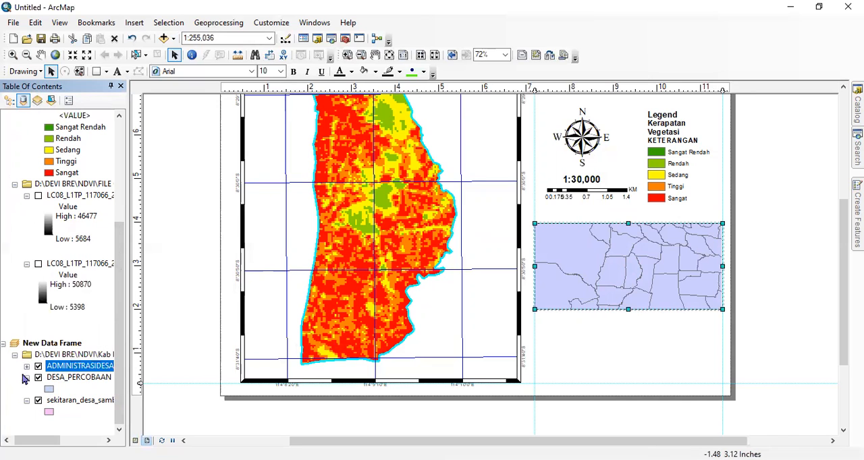
left_click(27, 367)
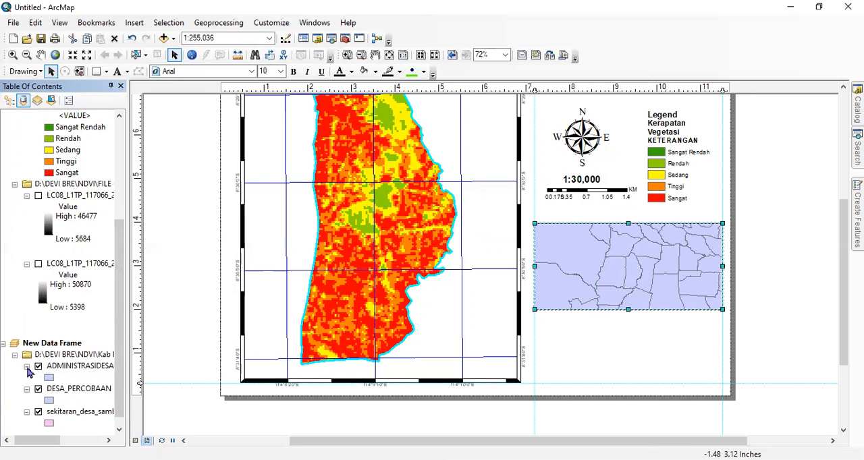
mouse_move(66, 369)
left_mouse_down()
mouse_move(71, 396)
mouse_move(76, 373)
left_mouse_up()
scroll(120, 355, "down", 1)
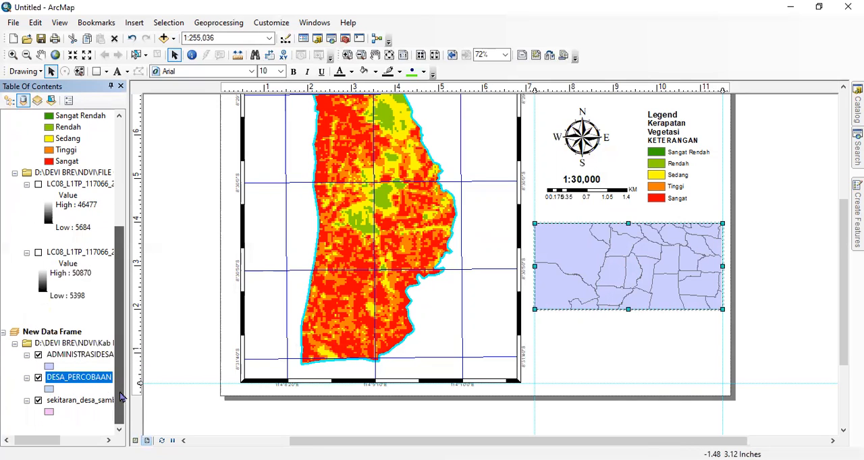
left_click(82, 356)
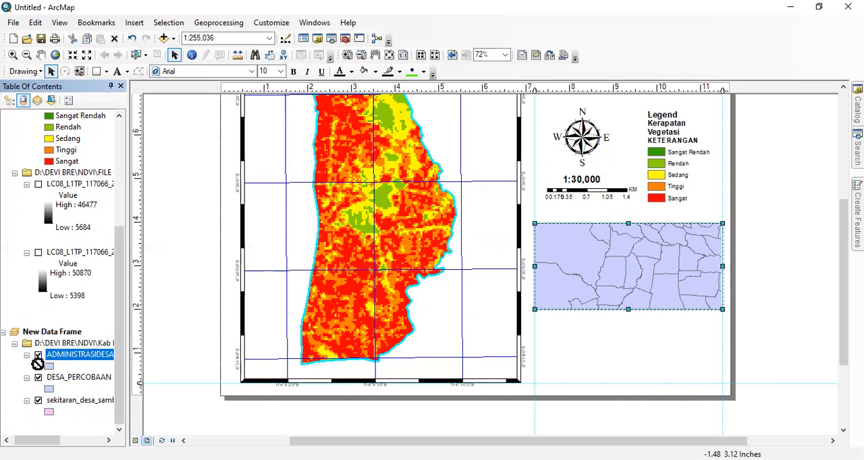
- Remove the fill color of the ADMINISTRASIDESA_AR_25K layer so only its village outlines are drawn
left_click(72, 399)
left_click(68, 380)
left_click(83, 356)
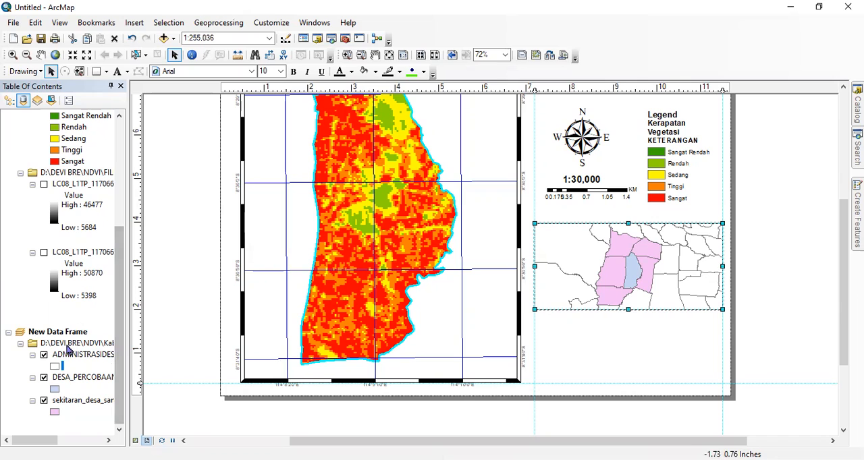
- Set the fill color of the DESA_PERCOBAAN layer's symbol to No Color
left_click(55, 389)
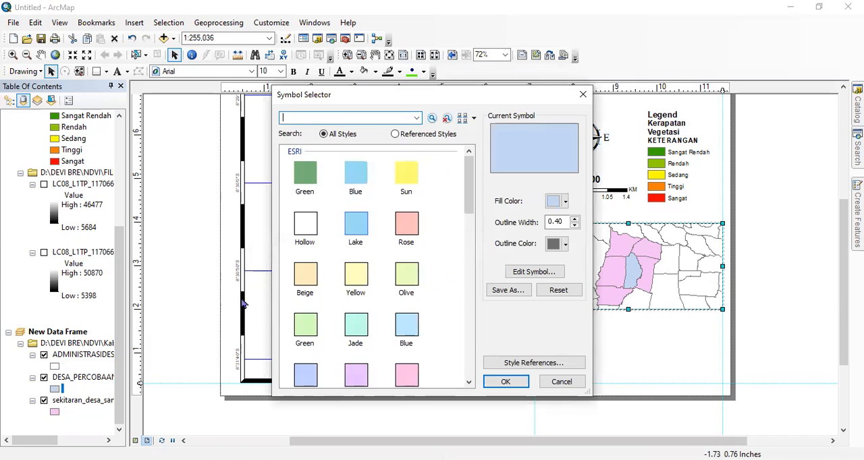
left_click(561, 203)
left_click(566, 201)
left_click(613, 220)
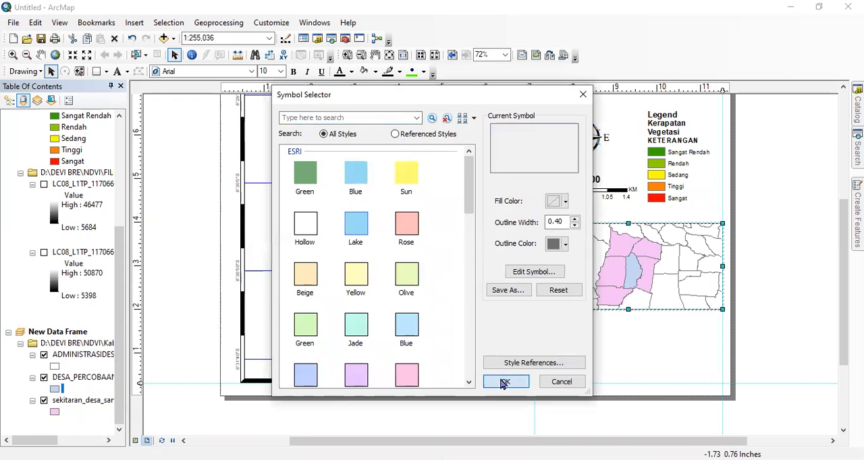
left_click(504, 382)
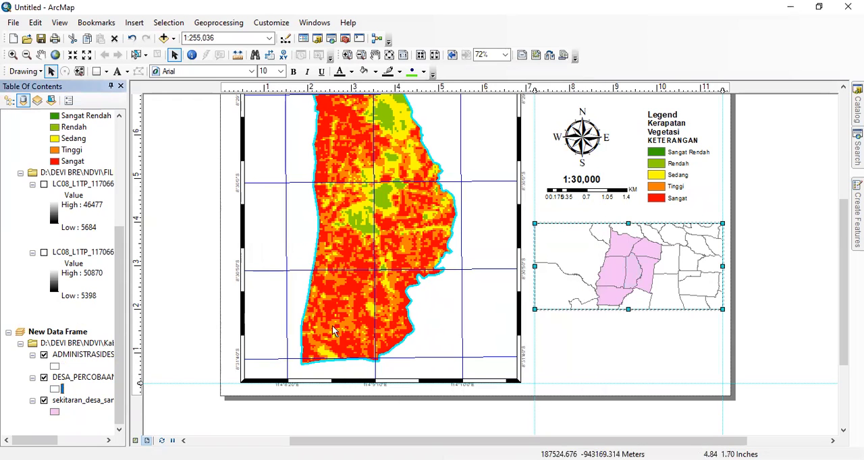
- Set the DESA_PERCOBAAN layer's fill to a strong blue to highlight the village in the inset map
left_click(76, 397)
left_click(62, 386)
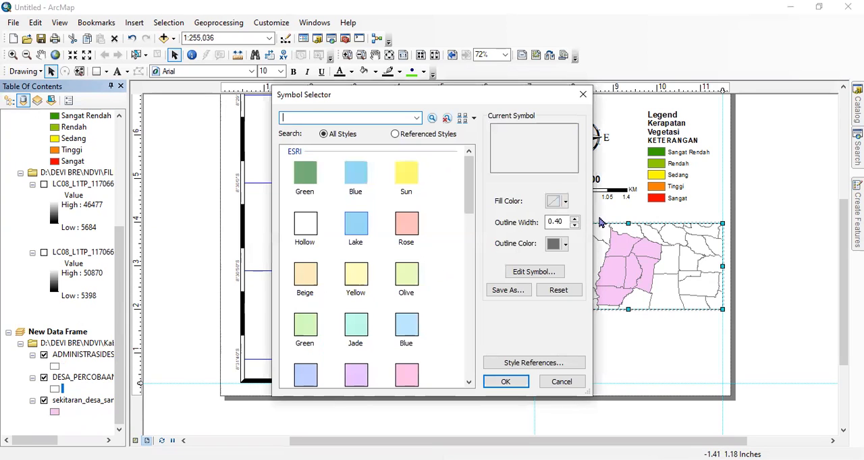
left_click(556, 202)
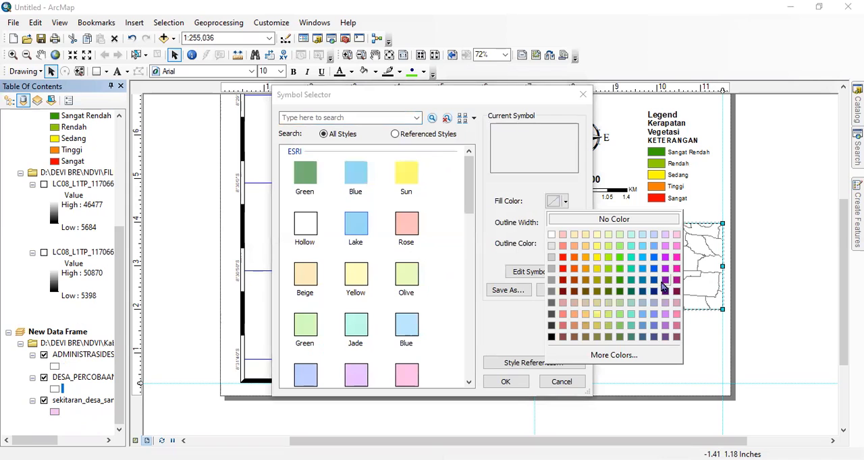
left_click(506, 383)
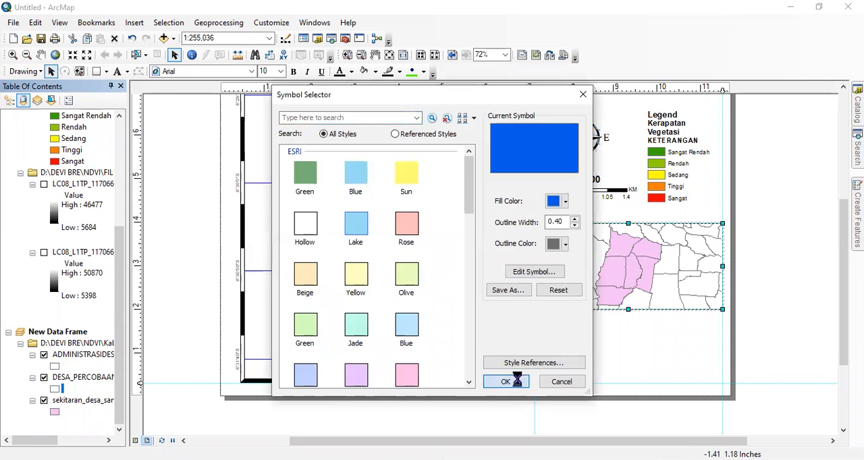
- Set the sekitaran_desa_sambirejo layer's fill to No Color and deselect the inset data frame
left_click(54, 411)
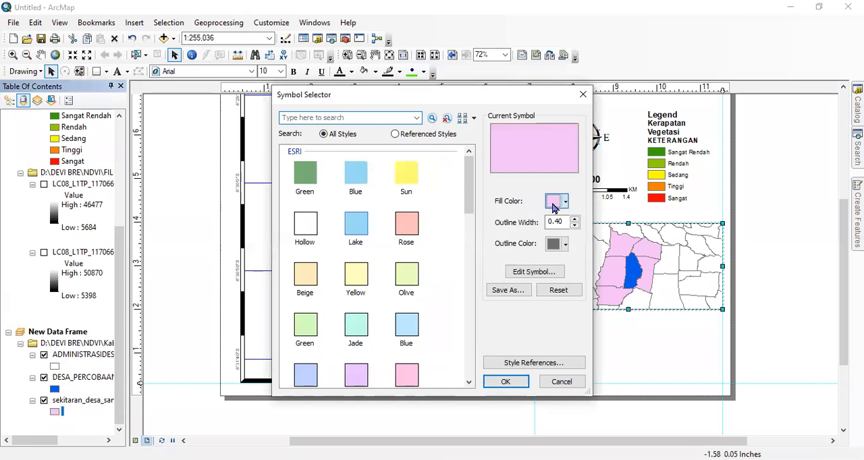
left_click(553, 203)
left_click(614, 220)
left_click(505, 382)
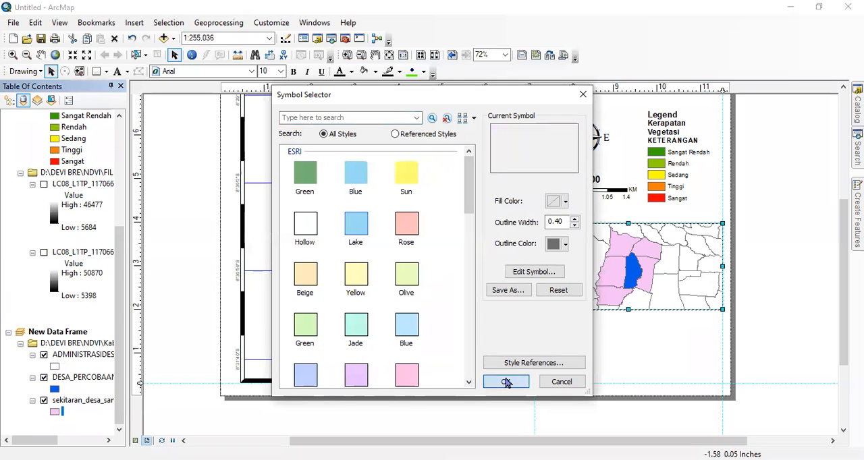
left_click(593, 340)
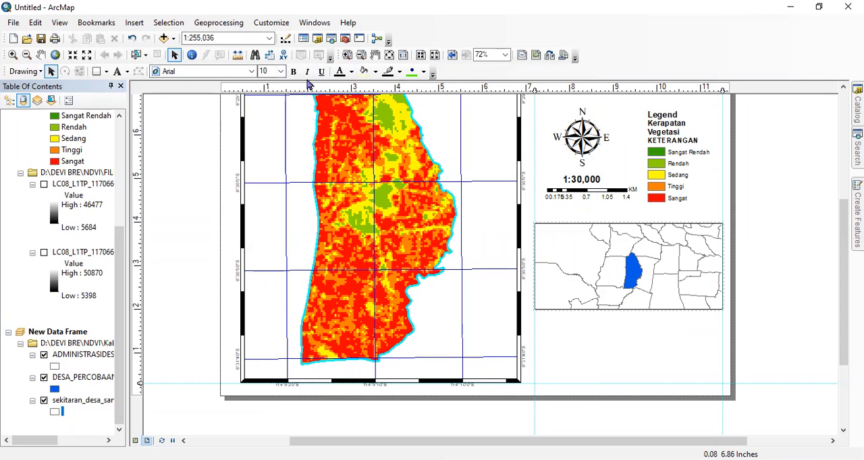
- Add the text "SUMBER : LANDSAT 8 ORI/TRIS" to the layout below the inset map
left_click(117, 71)
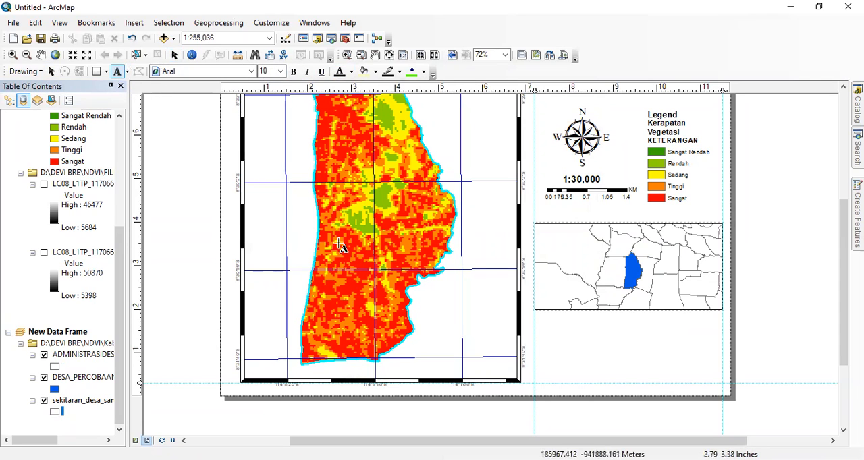
left_click(587, 341)
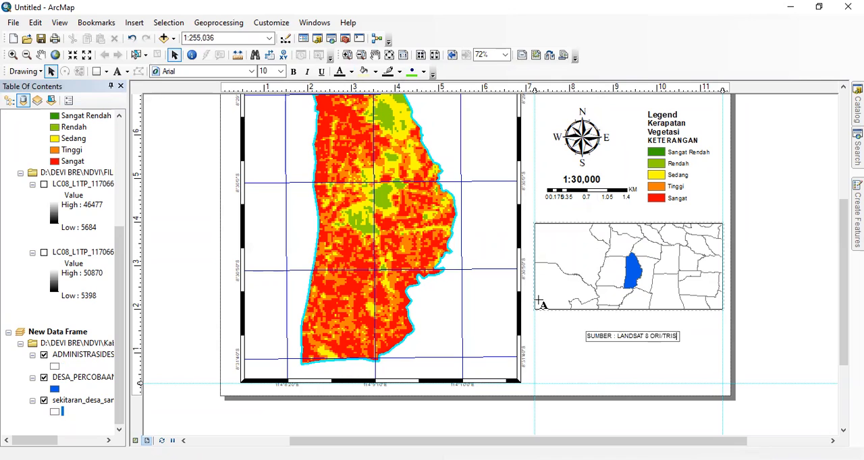
left_click(619, 336)
- Center-align the source text below the inset map in its text properties
right_click(621, 339)
left_click(605, 343)
right_click(604, 339)
left_click(602, 339)
left_click(600, 346)
left_click(609, 336)
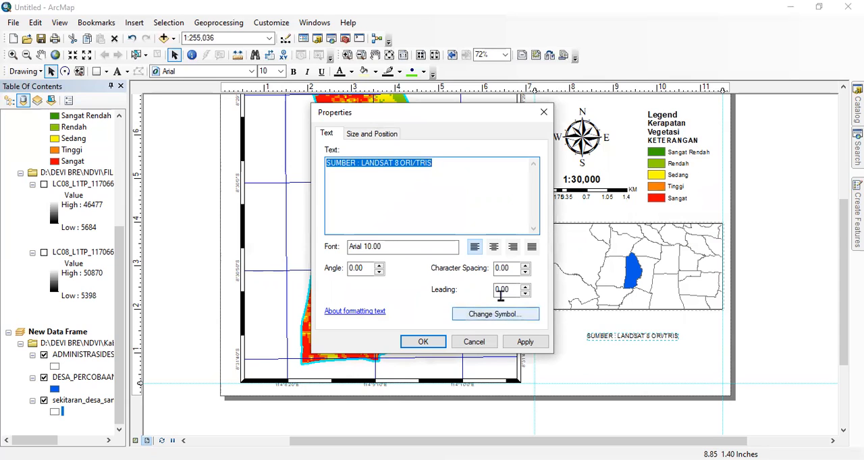
left_click(494, 247)
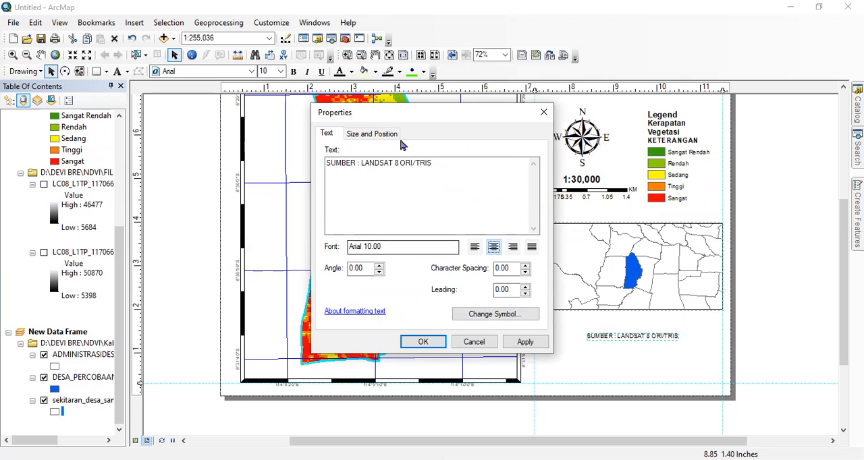
left_click(384, 135)
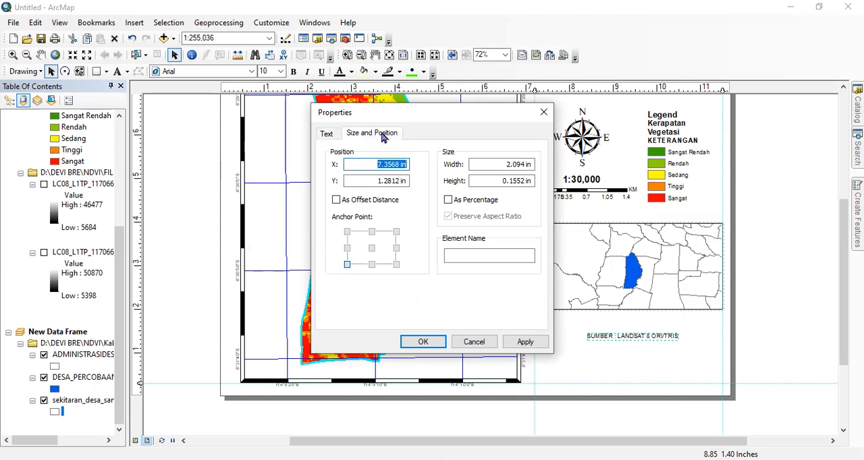
left_click(329, 134)
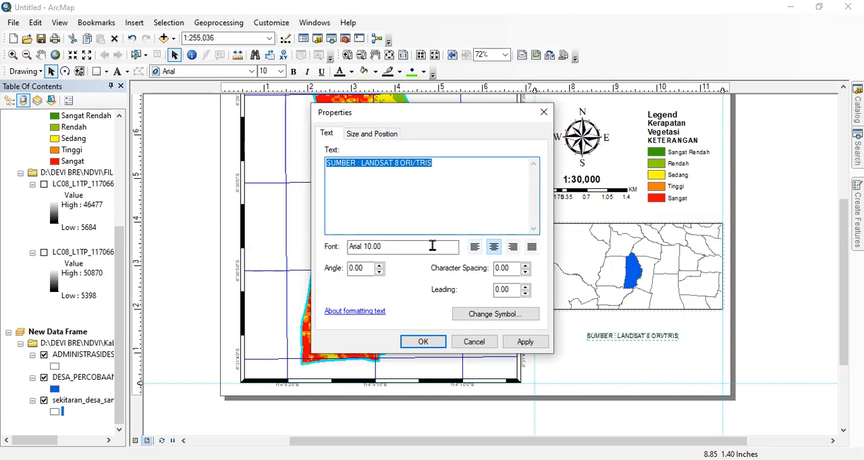
left_click(526, 287)
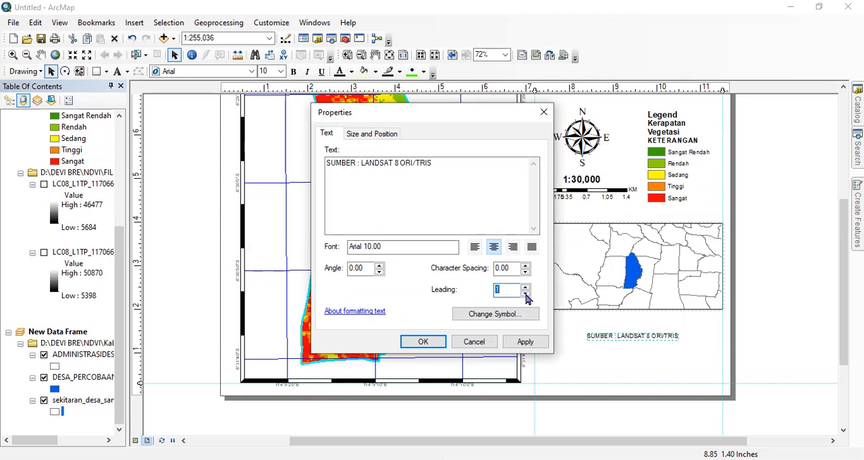
- Change the source text's symbol to italic and apply its text properties
left_click(501, 319)
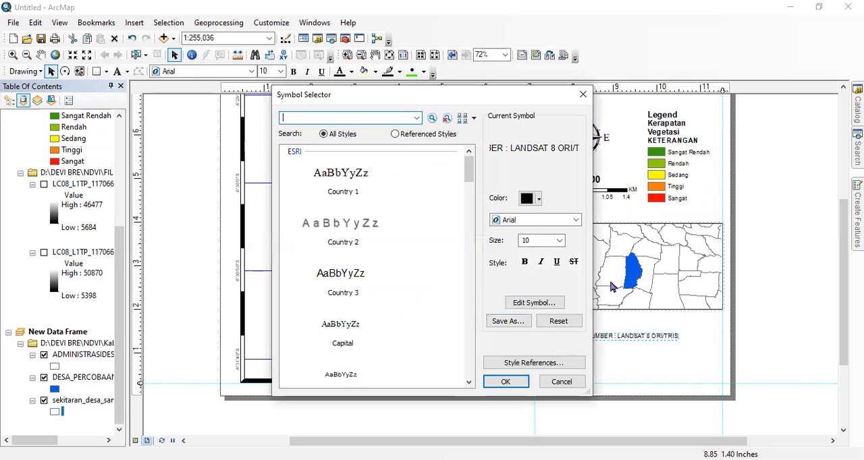
left_click(542, 264)
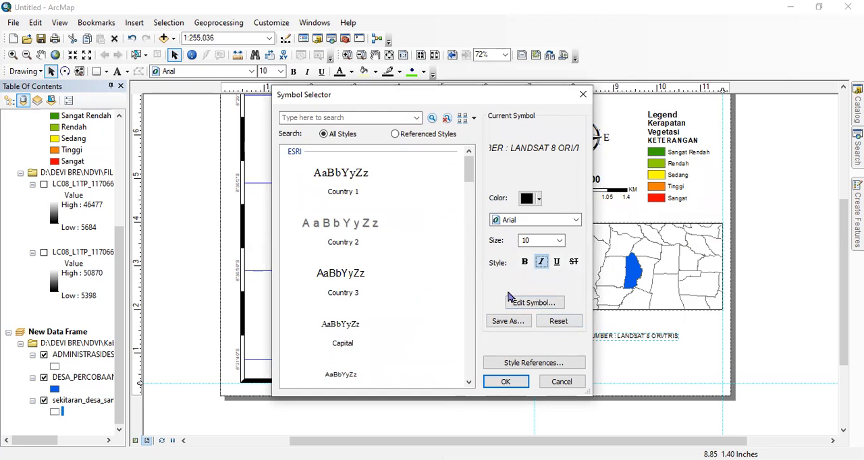
left_click(509, 382)
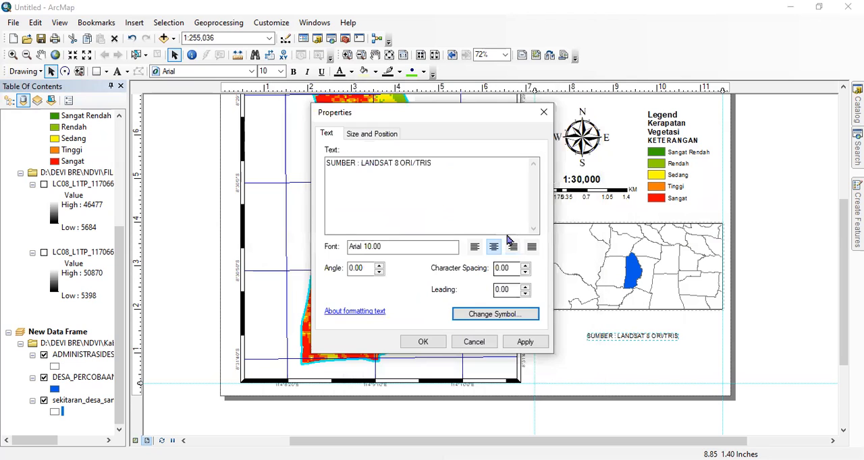
left_click(424, 343)
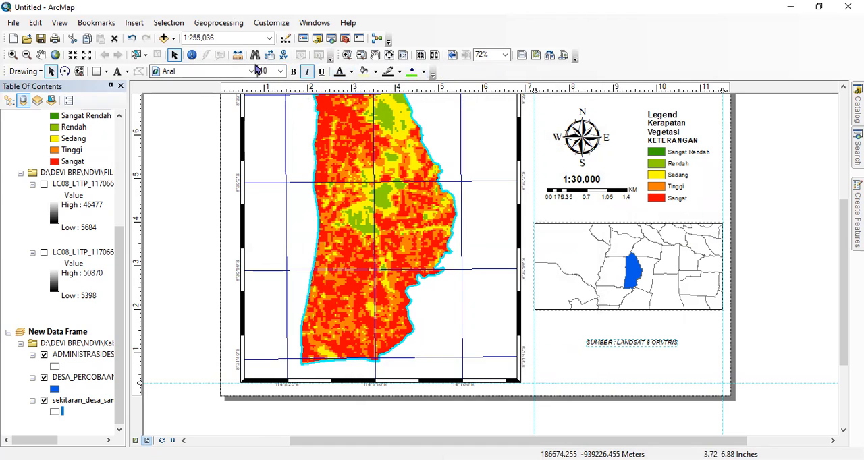
- Make the source text bold at font size 16 and deselect it
left_click(293, 71)
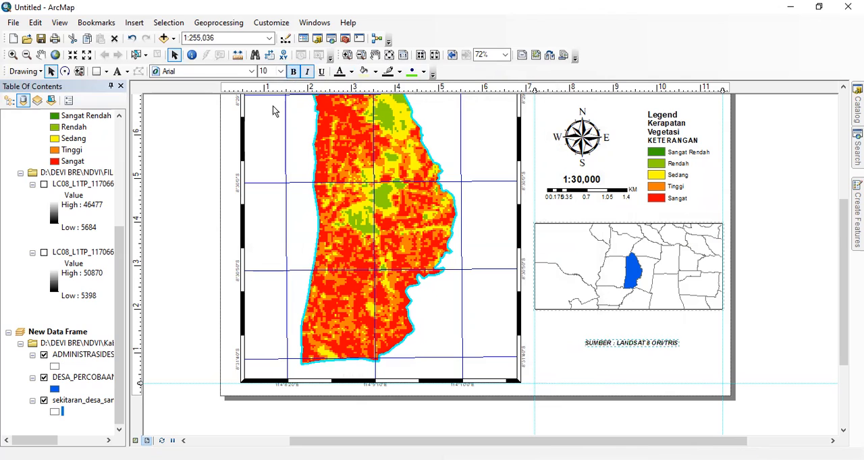
left_click(280, 72)
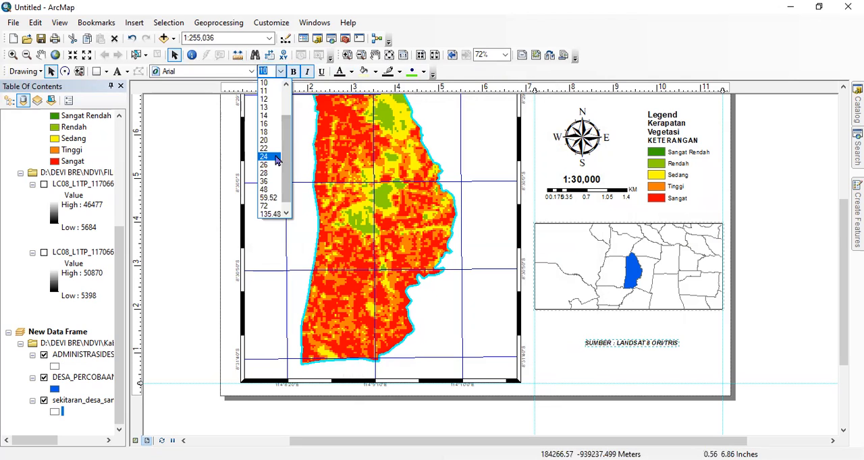
left_click(266, 123)
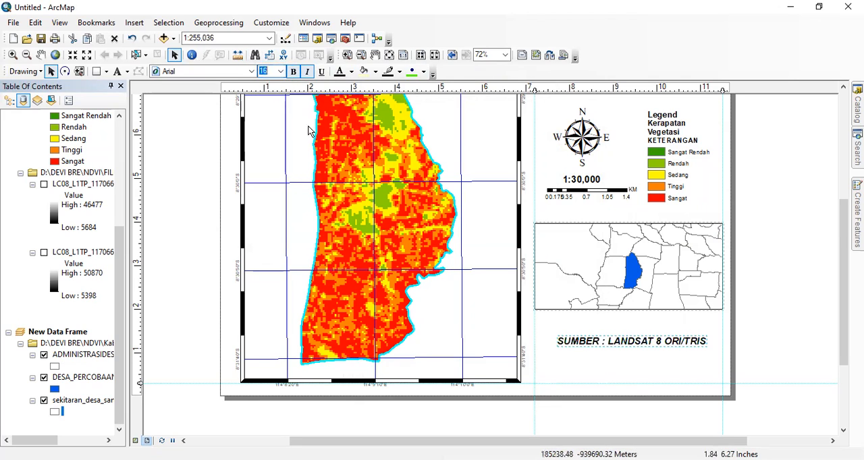
left_click(547, 359)
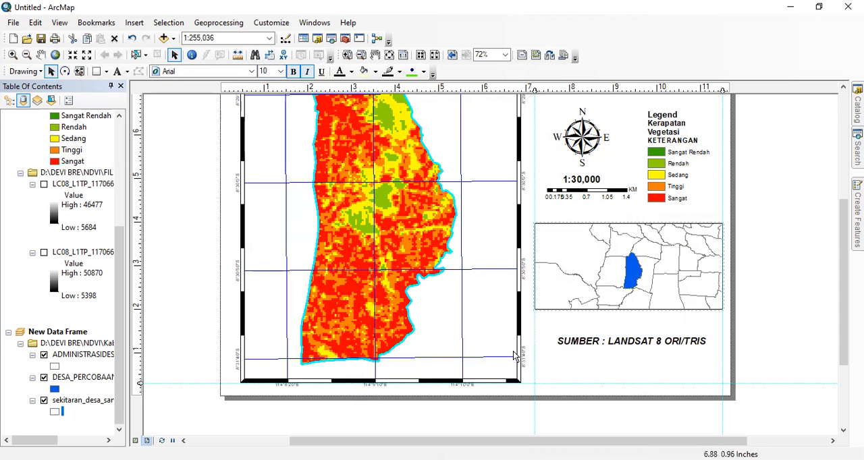
scroll(441, 290, "down", 1)
scroll(442, 286, "up", 3)
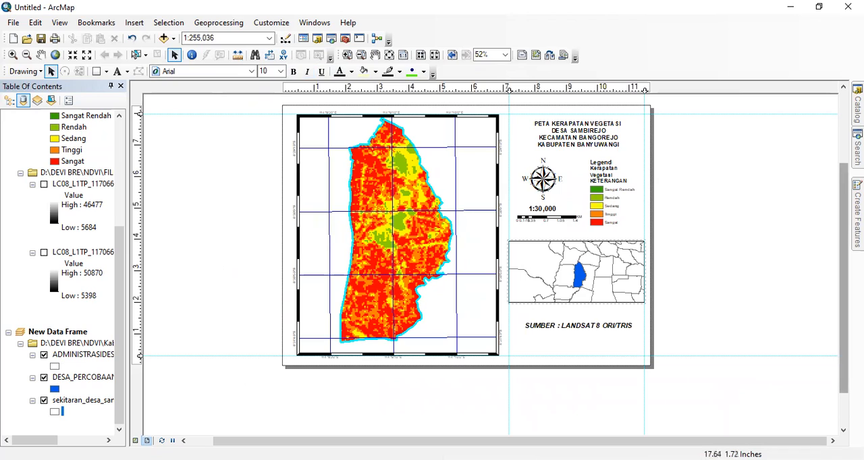
left_click_drag(843, 308, 843, 294)
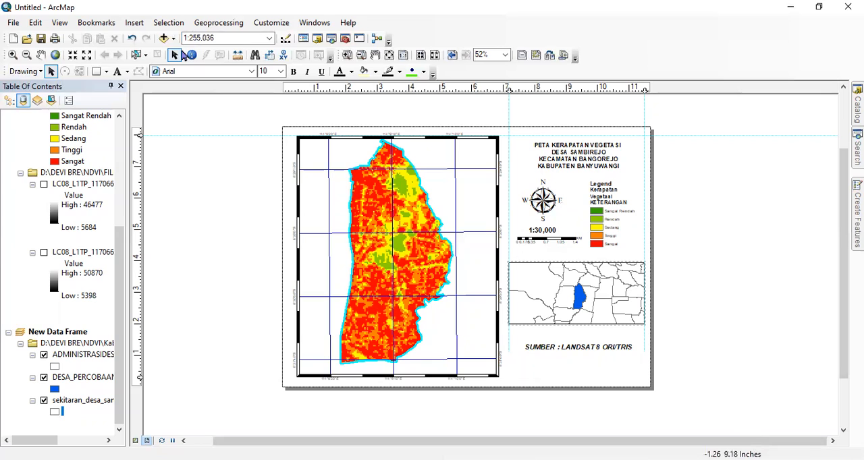
- Start a map export of the finished layout with PNG as the file type
left_click(14, 23)
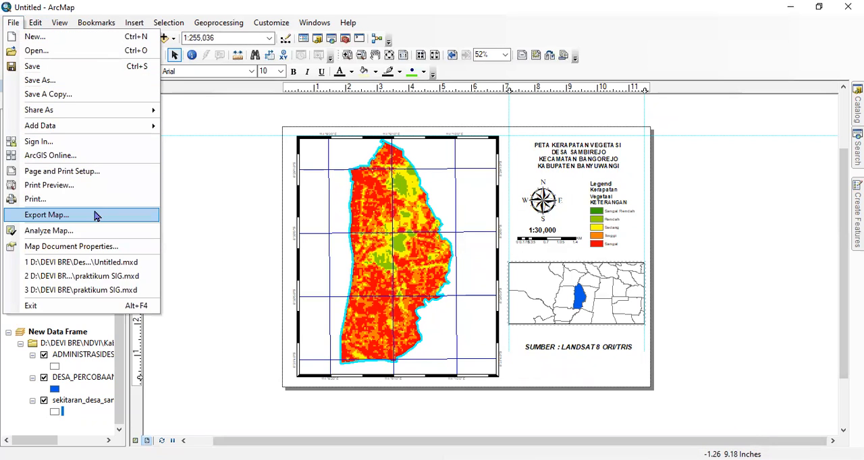
left_click(184, 202)
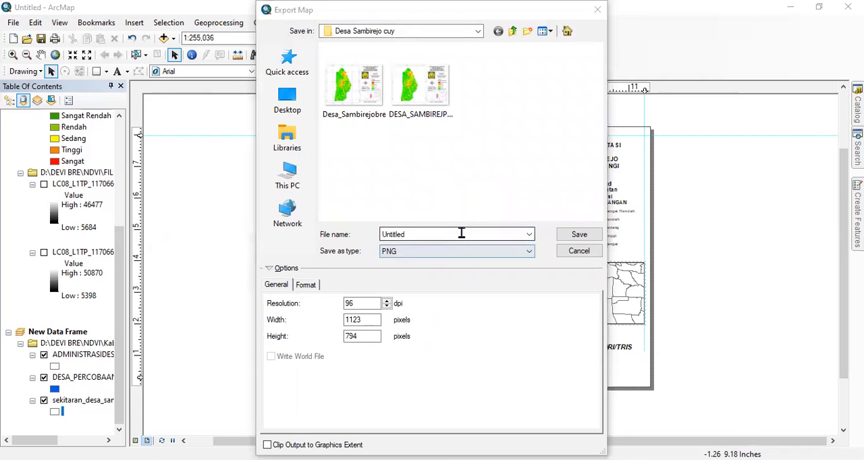
left_click(462, 233)
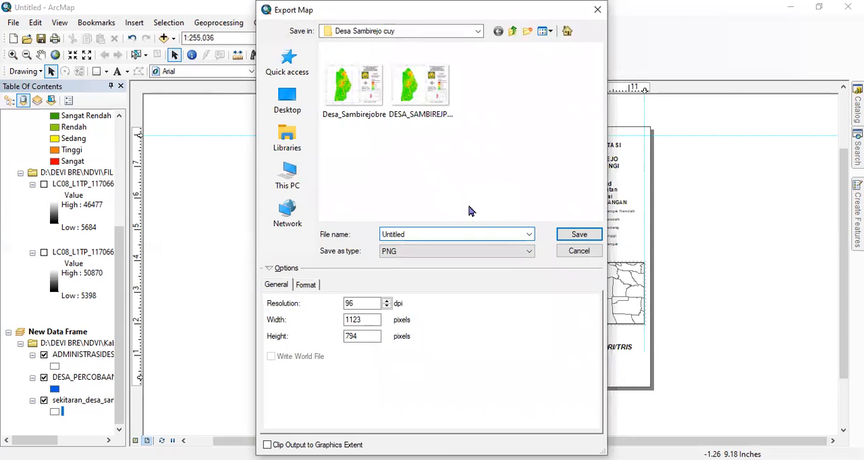
left_click(529, 251)
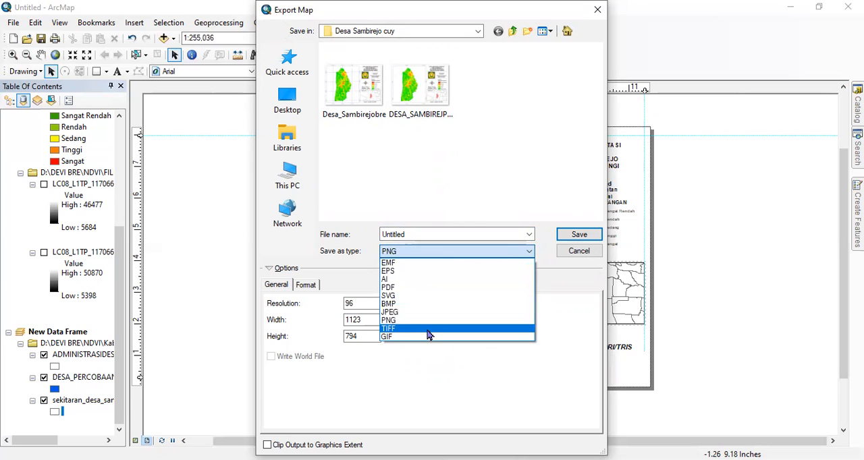
left_click(413, 321)
- Name the exported map file DESA SAMBIREJO
left_click_drag(442, 235, 370, 232)
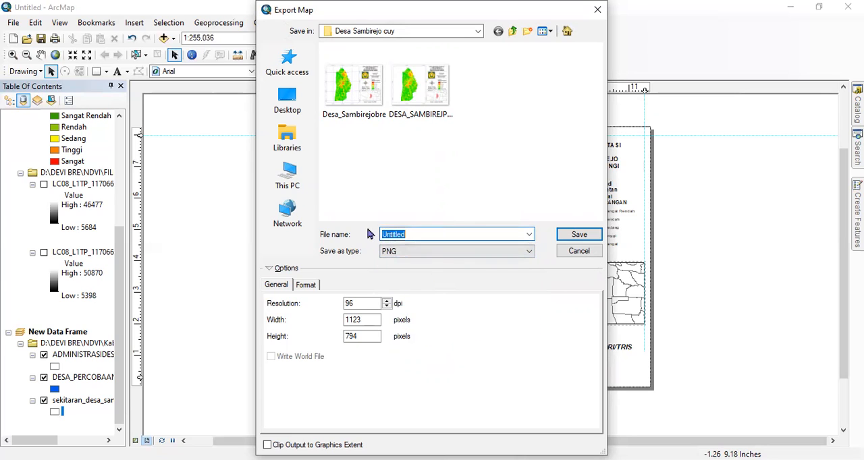
type("HA")
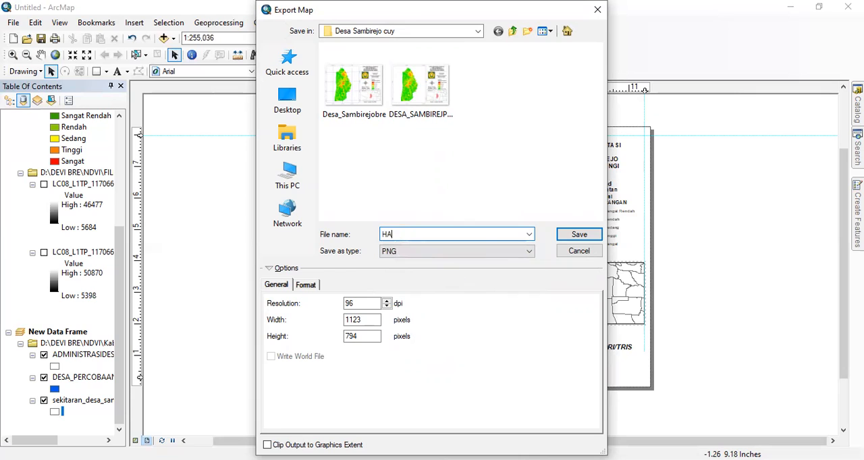
key("BackSpace")
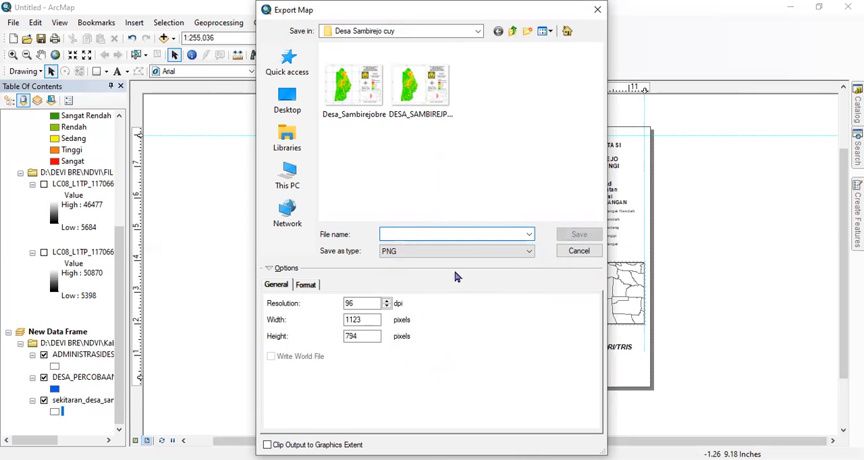
type("DESA")
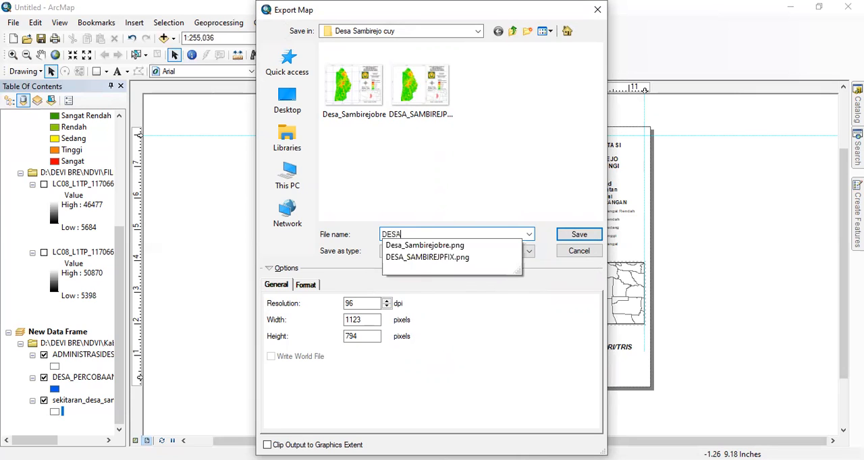
type(" SAMBIREJO")
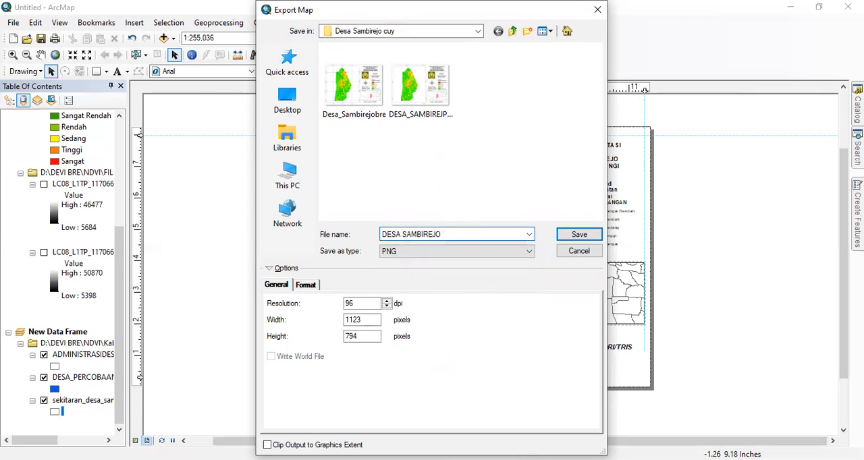
- Set PNG as the export format and save the map image in the Desa Sambirejo cuy folder
left_click(505, 251)
left_click(477, 295)
left_click(488, 251)
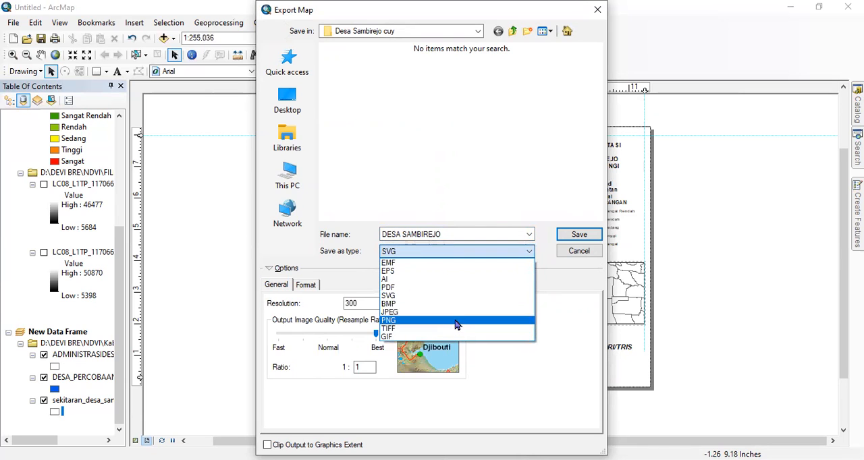
left_click(455, 326)
left_click(574, 234)
left_click(574, 235)
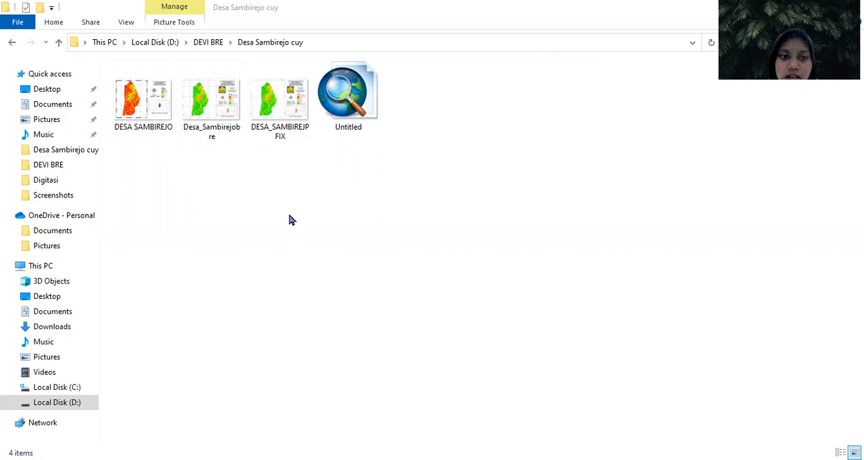
- Switch to the Desa Sambirejo cuy folder, view the exported DESA SAMBIREJO.png in the browser and compare it with DESA_SAMBIREJPFIX.png
left_click(143, 107)
left_click(195, 170)
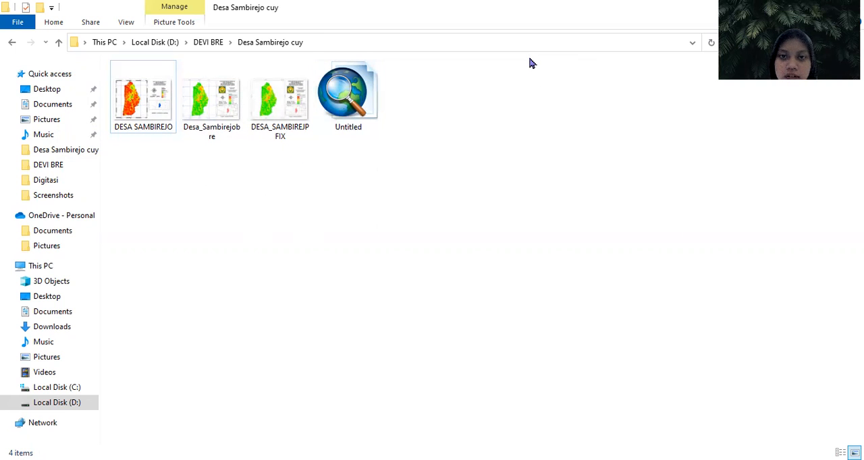
key("alt+Tab")
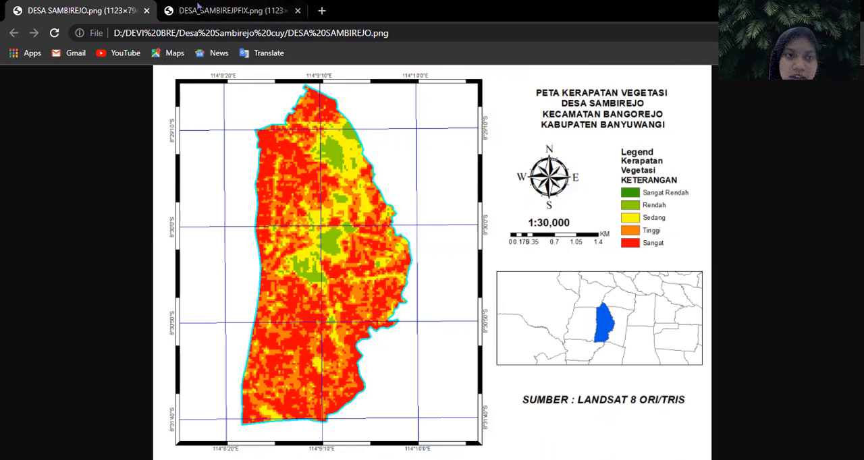
key("ctrl+Tab")
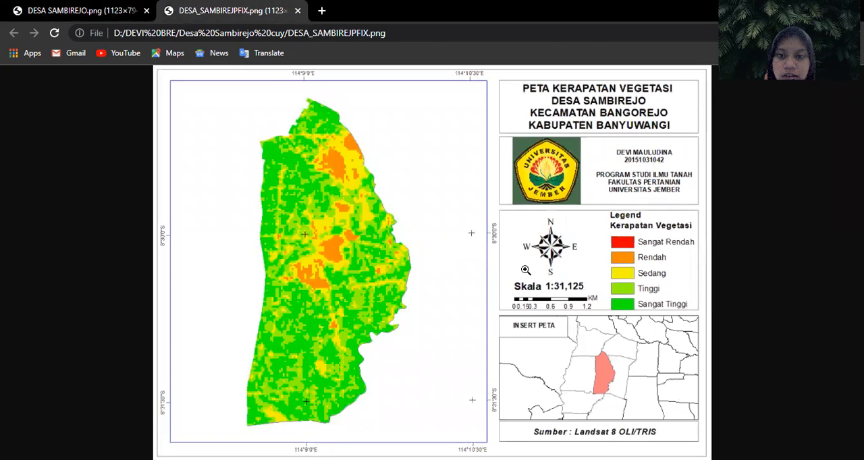